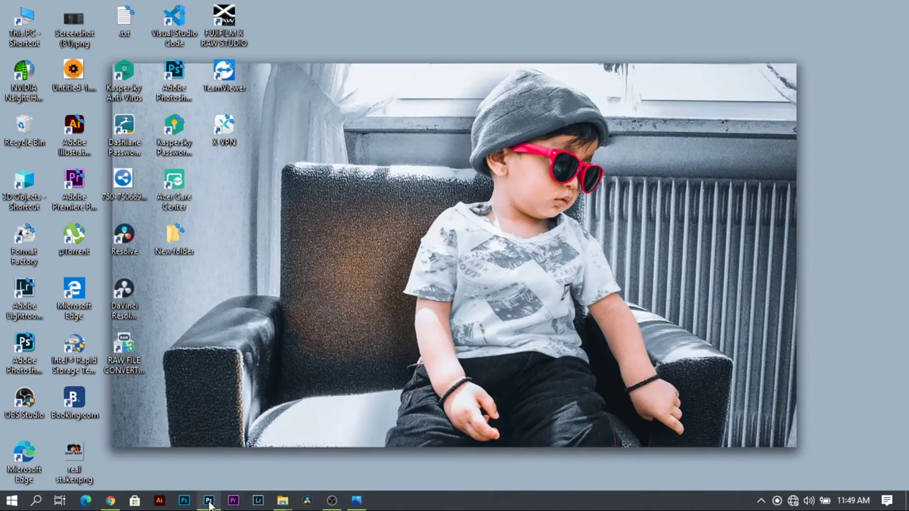
- Create a blank 1080 × 1080 px, 300 ppi document and unlock its Background as Layer 0
click(211, 500)
click(28, 7)
click(44, 34)
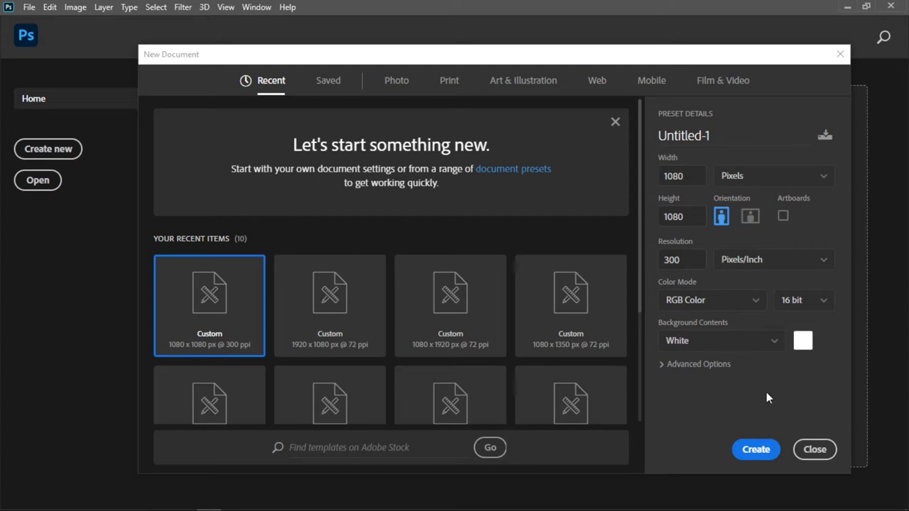
click(752, 448)
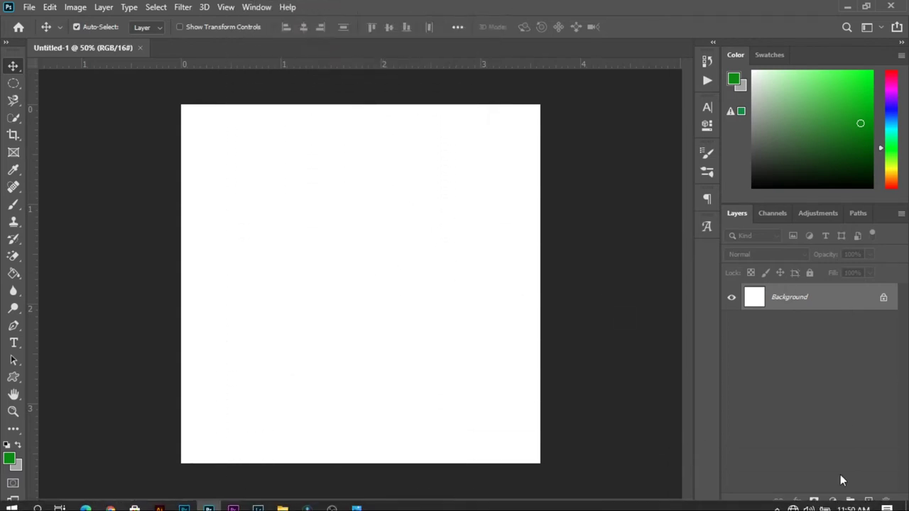
click(884, 298)
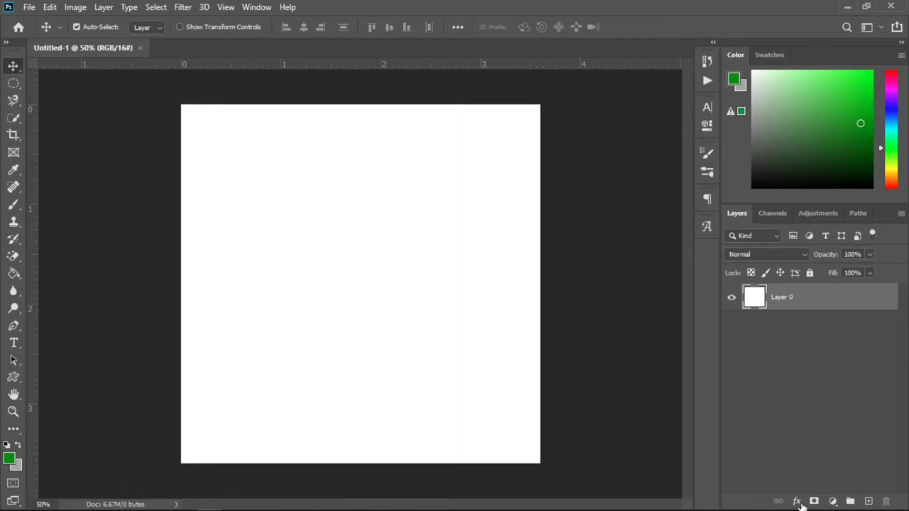
- Give Layer 0 a dark #292824 Color Overlay layer style
click(798, 502)
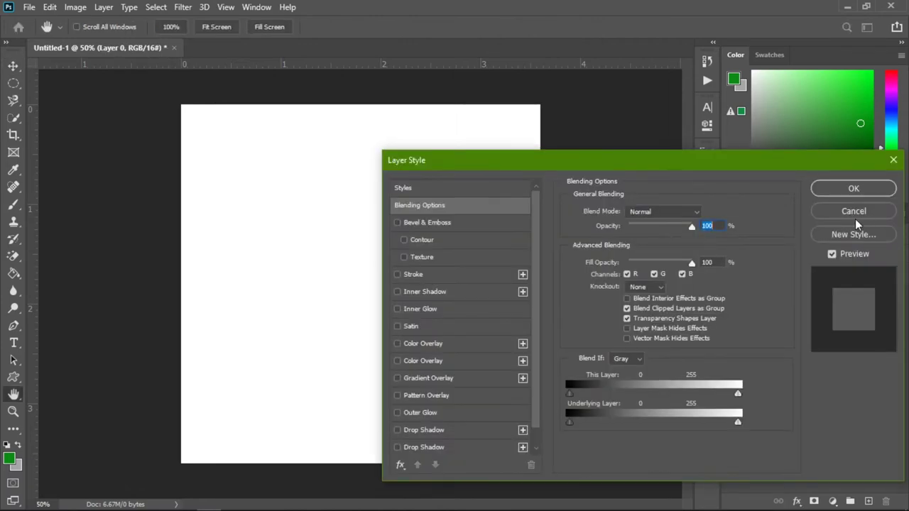
click(855, 213)
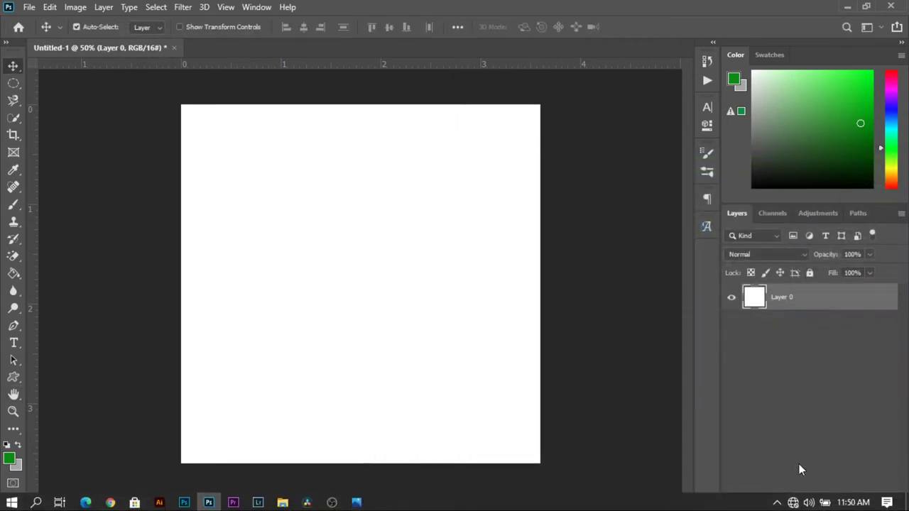
click(798, 503)
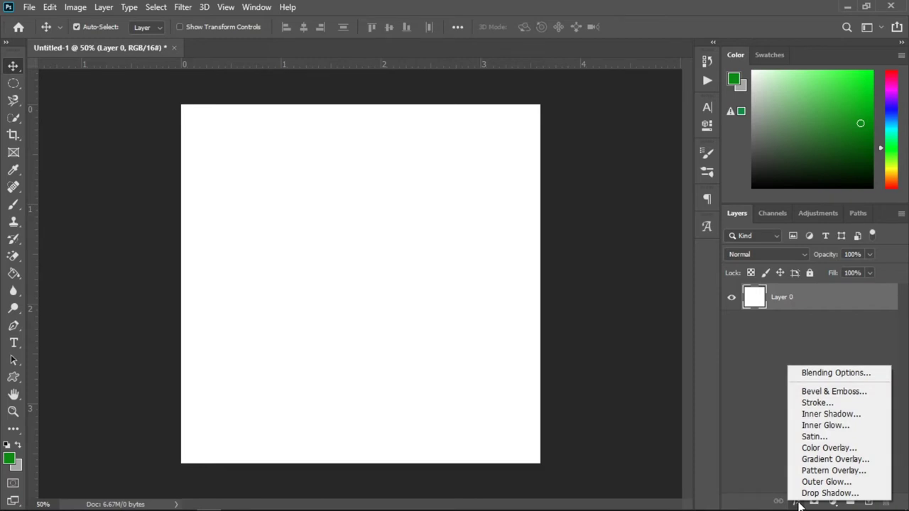
click(828, 448)
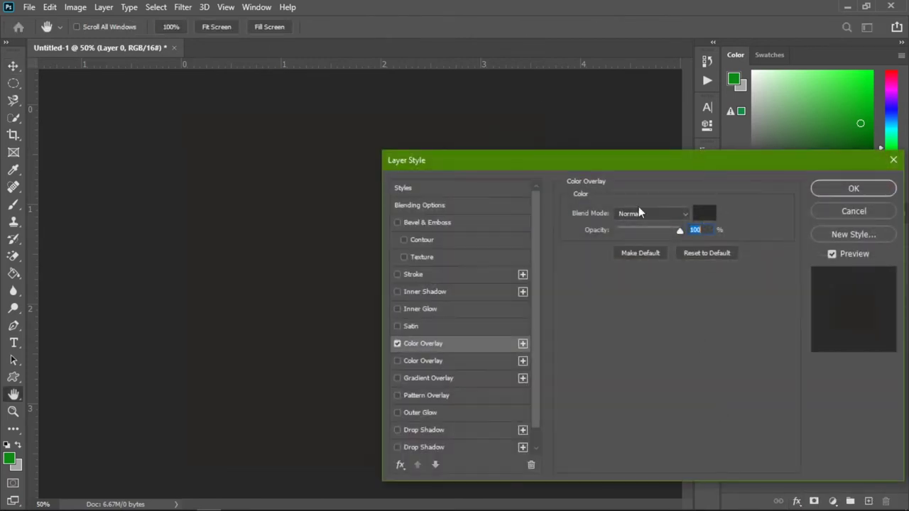
click(704, 213)
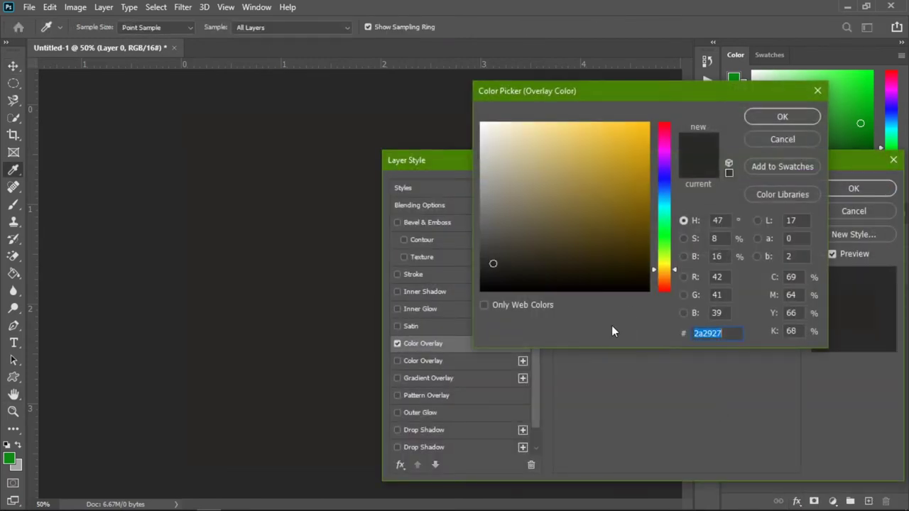
click(506, 248)
click(493, 259)
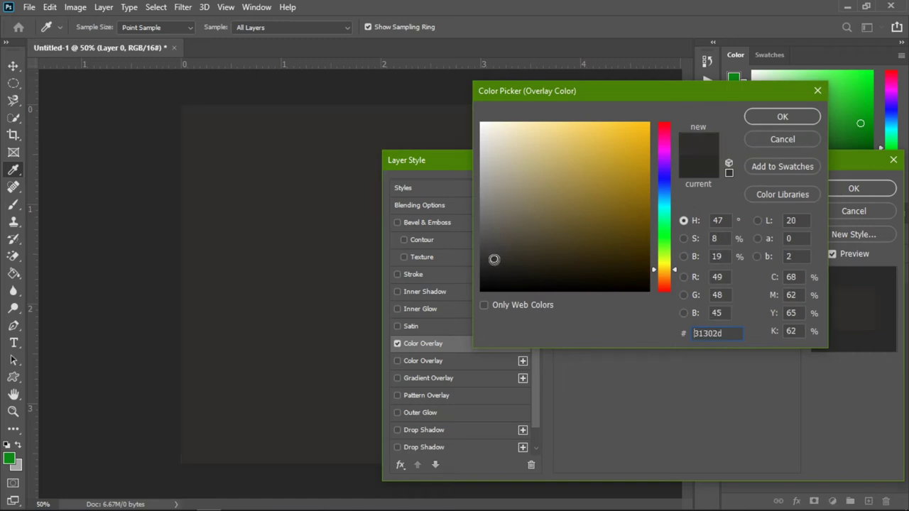
click(499, 264)
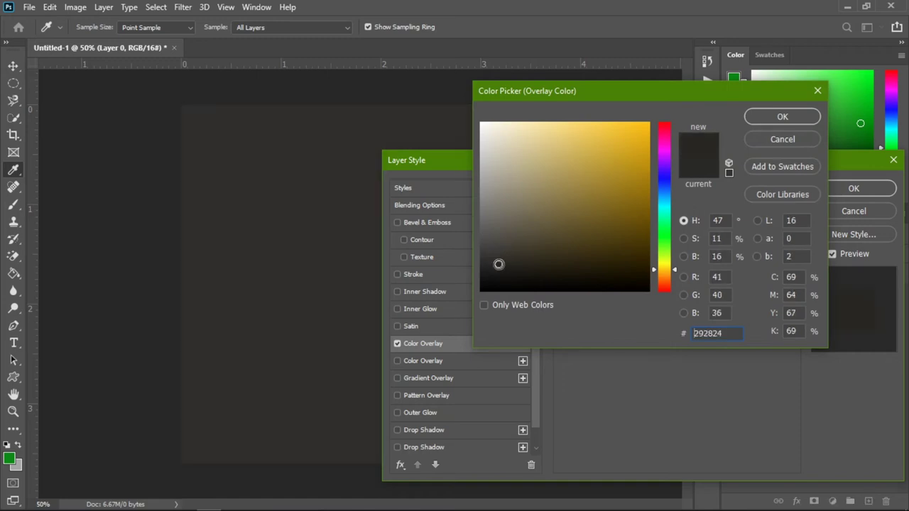
click(753, 119)
click(784, 117)
click(844, 190)
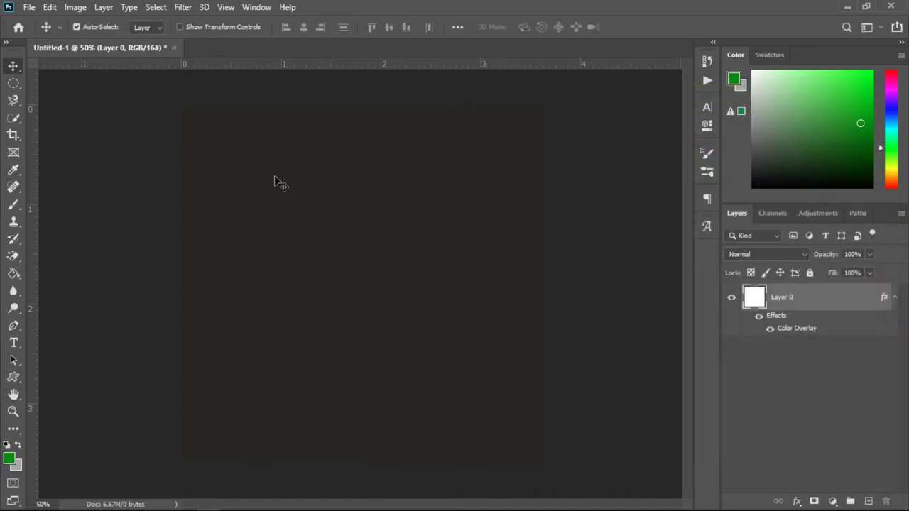
- Browse the banner fod ordering folder and select the food and drink icon set image
click(29, 7)
click(39, 33)
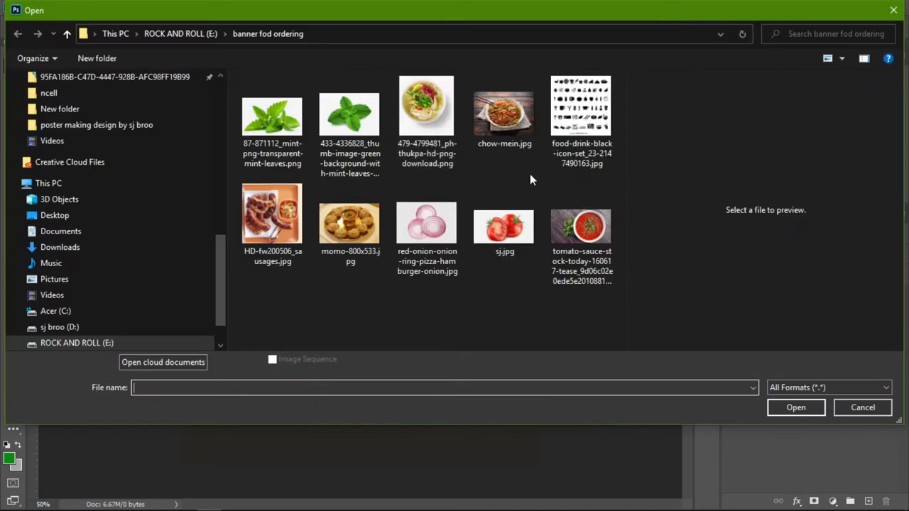
click(581, 117)
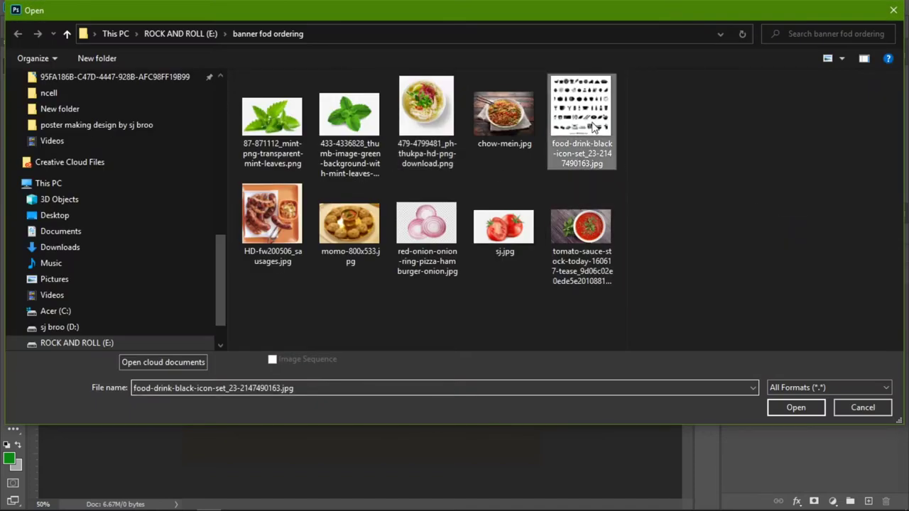
- Open the food-drink icon set image and copy it into Untitled-1 as Layer 1
click(796, 408)
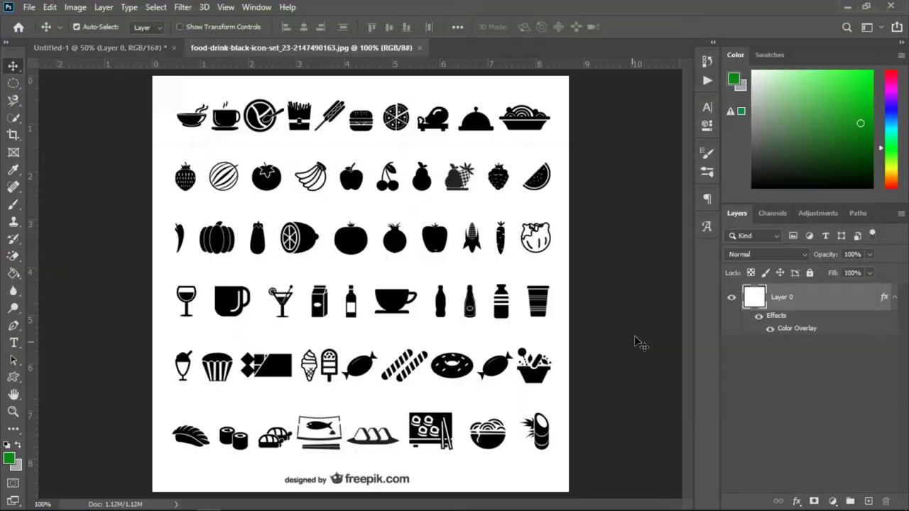
click(884, 299)
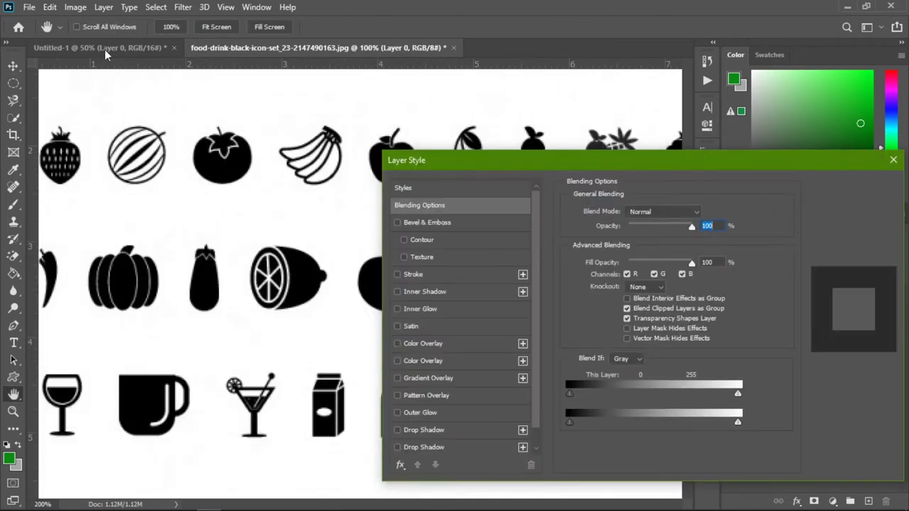
click(833, 209)
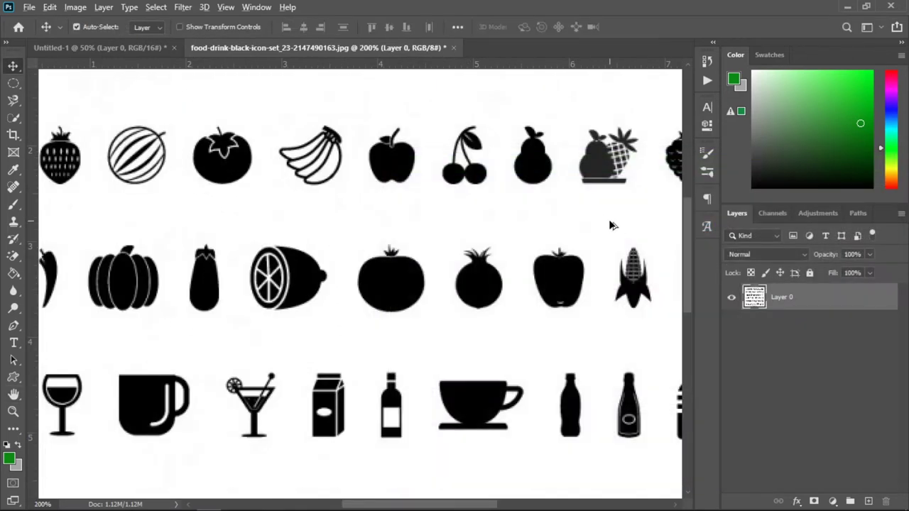
key(ctrl+0)
drag(362, 168, 412, 264)
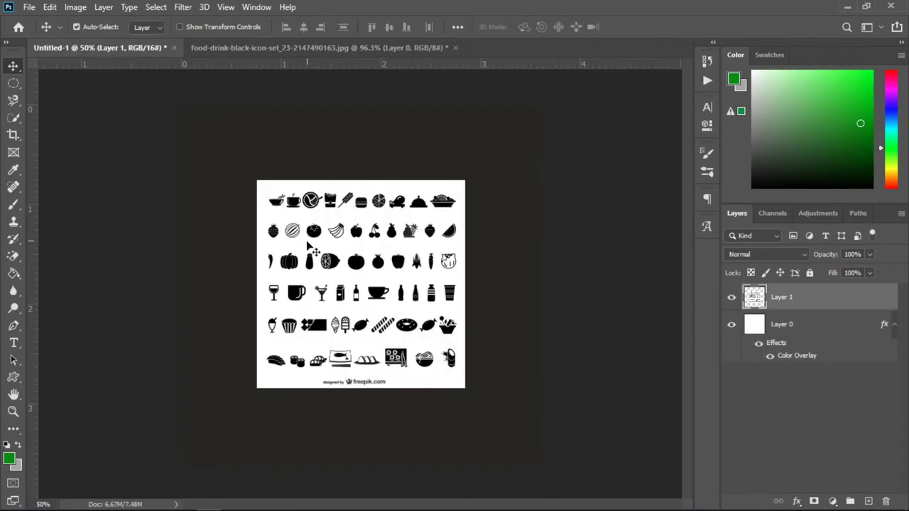
- Scale the icon layer to about 172.84% so it covers the whole canvas
key(ctrl+t)
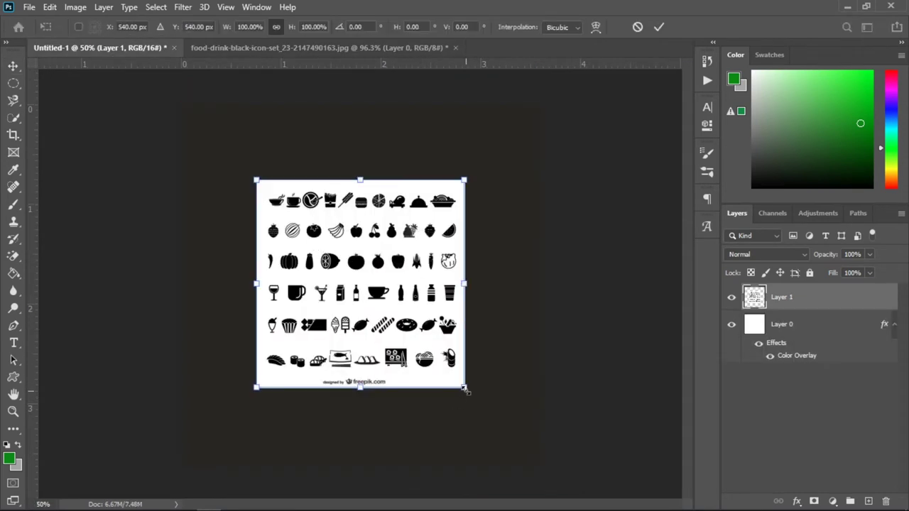
drag(465, 391, 541, 464)
drag(256, 180, 180, 104)
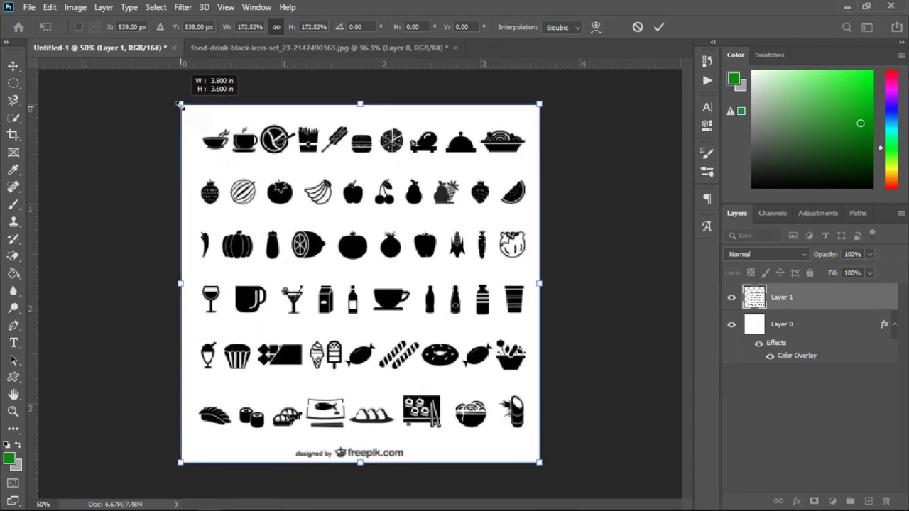
drag(179, 105, 179, 104)
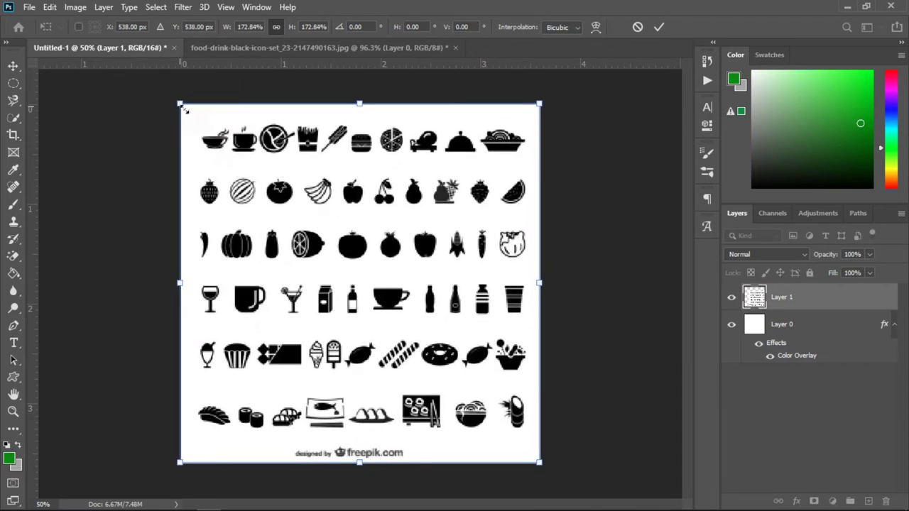
click(659, 27)
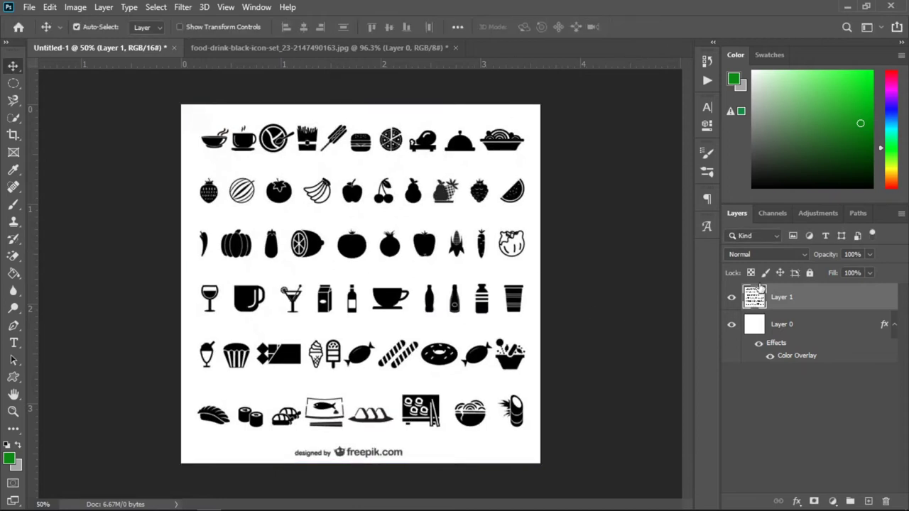
click(870, 255)
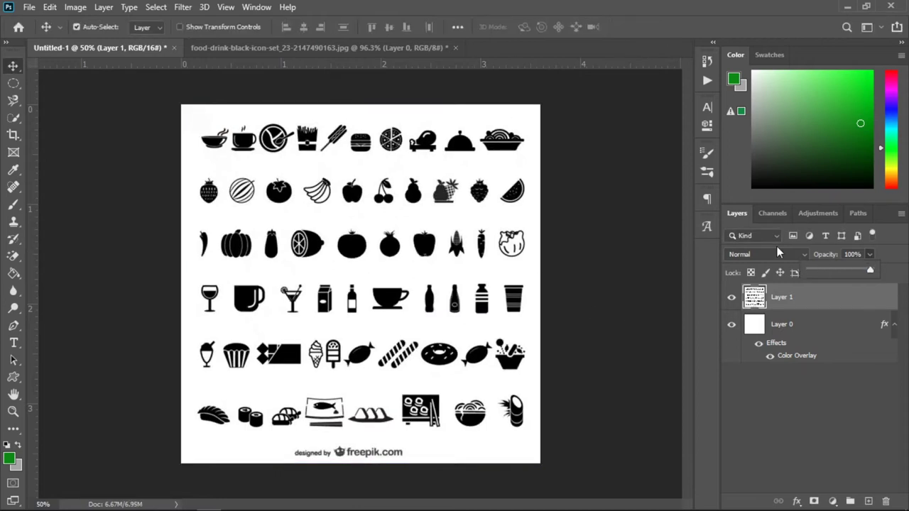
- Set the icon layer to Hard Light blend mode at 2% opacity
click(817, 271)
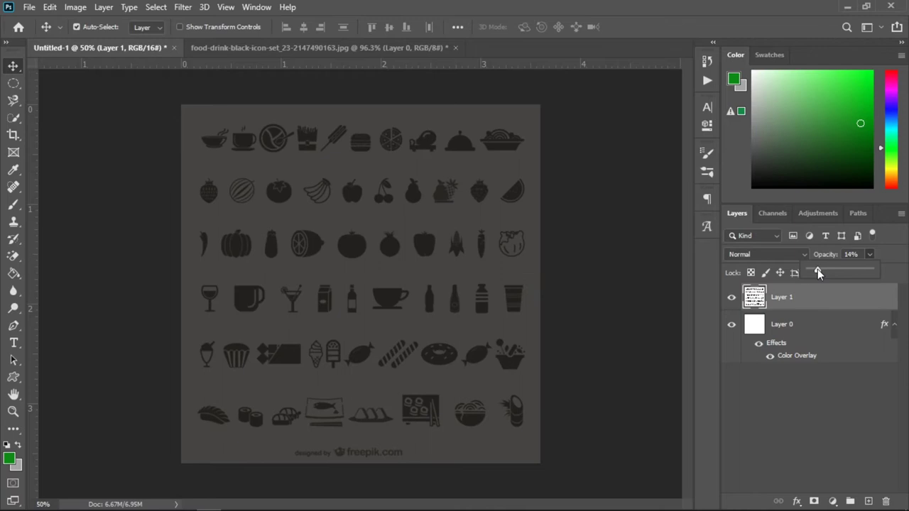
drag(818, 270, 816, 270)
click(803, 256)
click(871, 339)
click(773, 255)
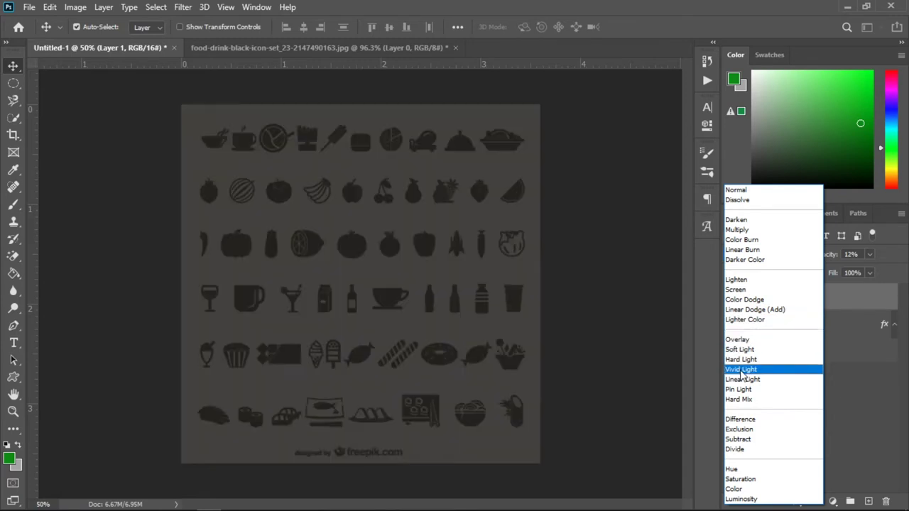
click(742, 359)
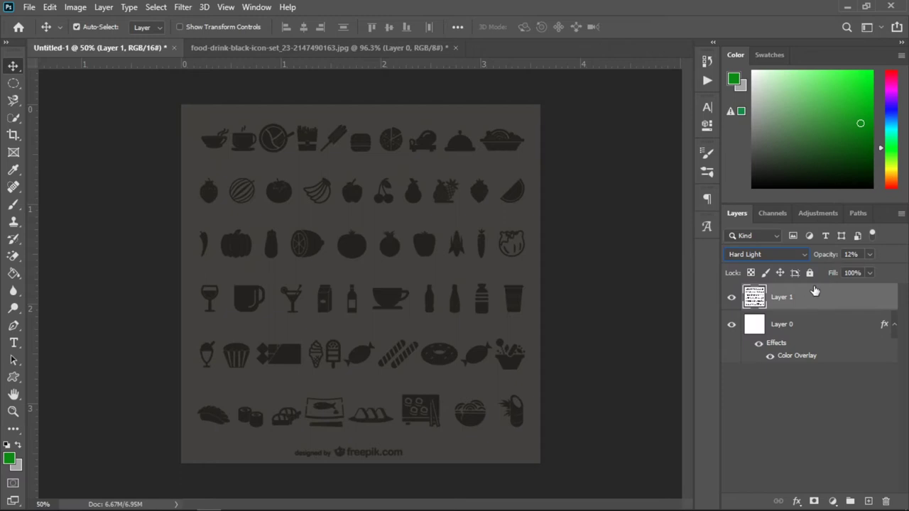
click(867, 255)
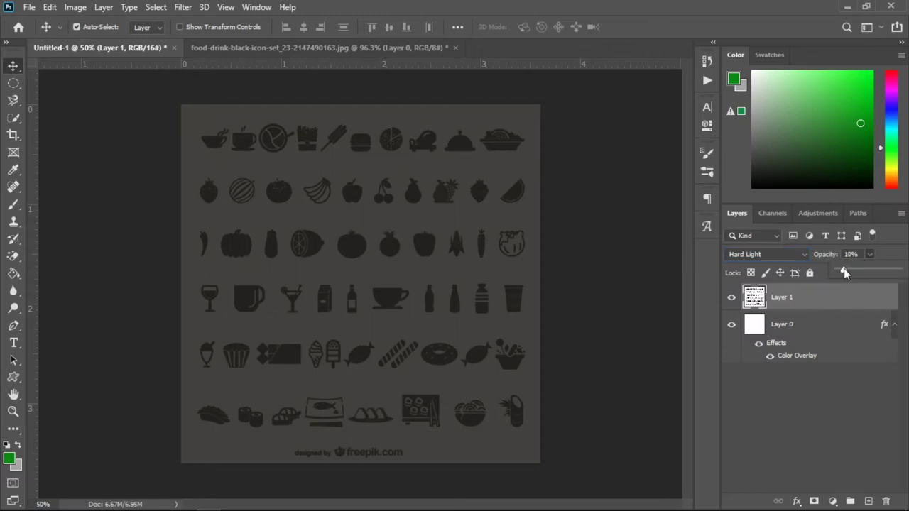
drag(839, 274, 837, 275)
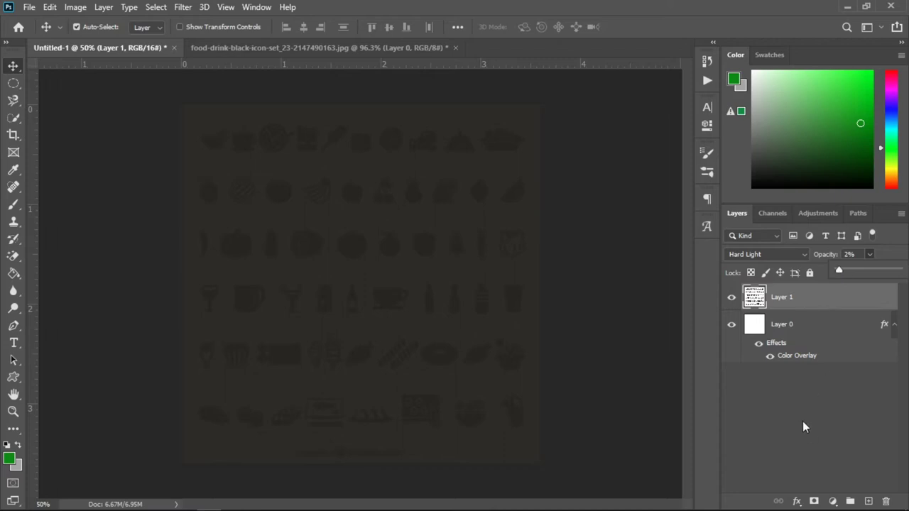
click(795, 357)
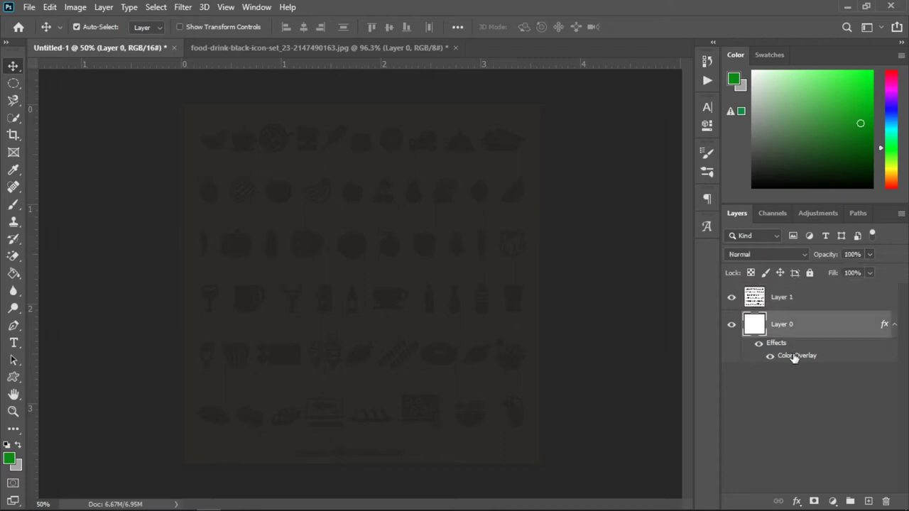
- Darken Layer 0's Color Overlay to #1c1b18
double_click(794, 357)
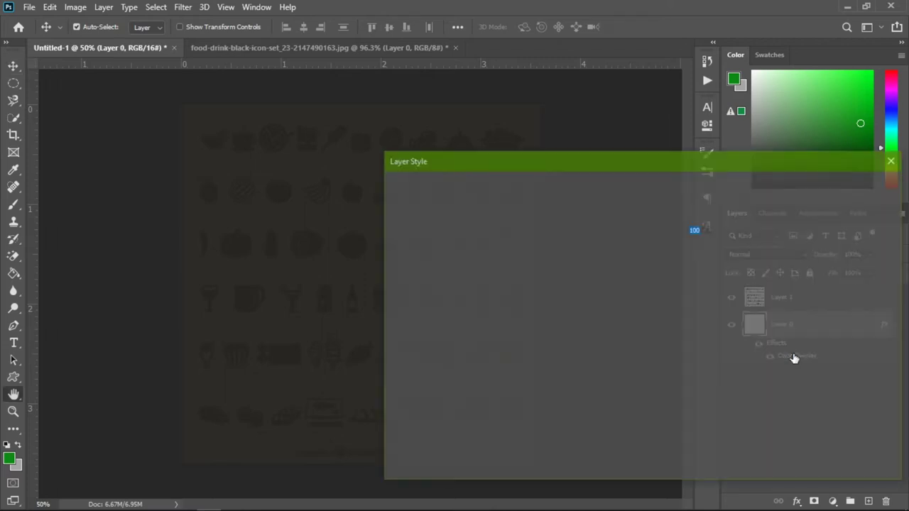
click(703, 211)
click(501, 255)
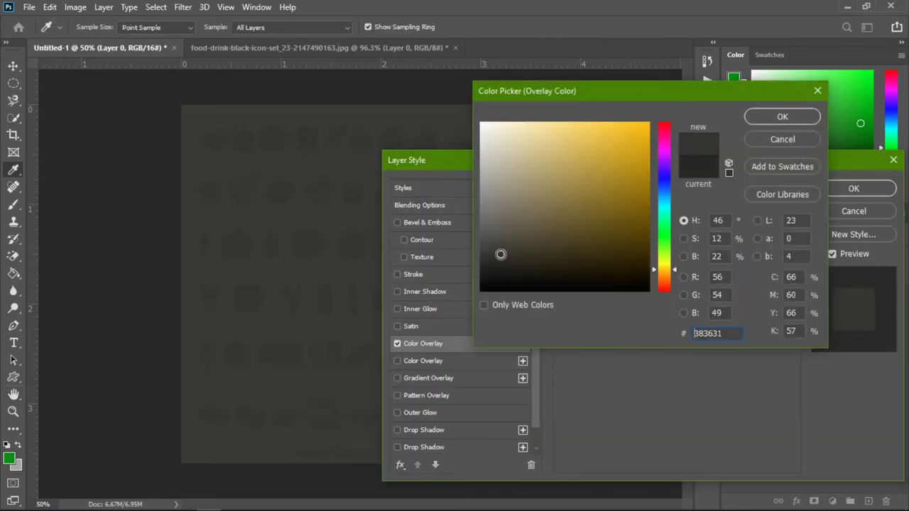
mouse_move(501, 254)
mouse_down()
mouse_move(508, 278)
mouse_move(501, 273)
mouse_up()
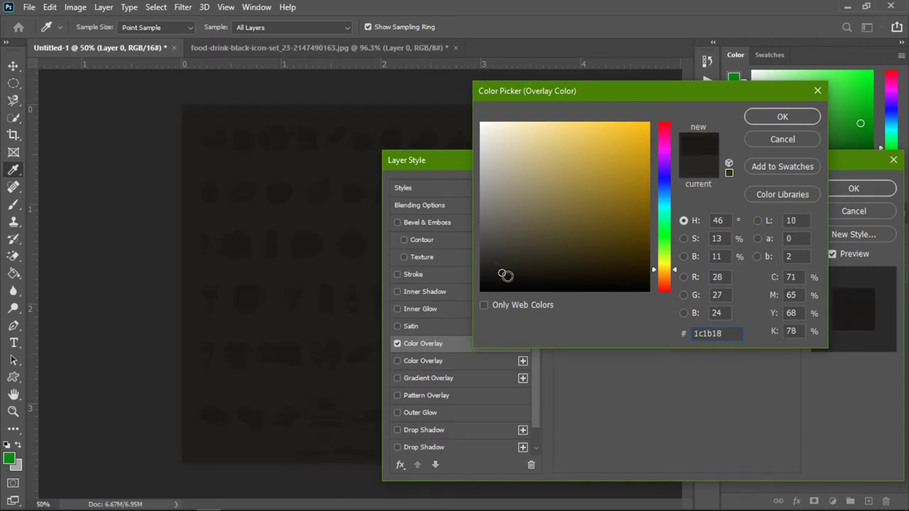
click(780, 117)
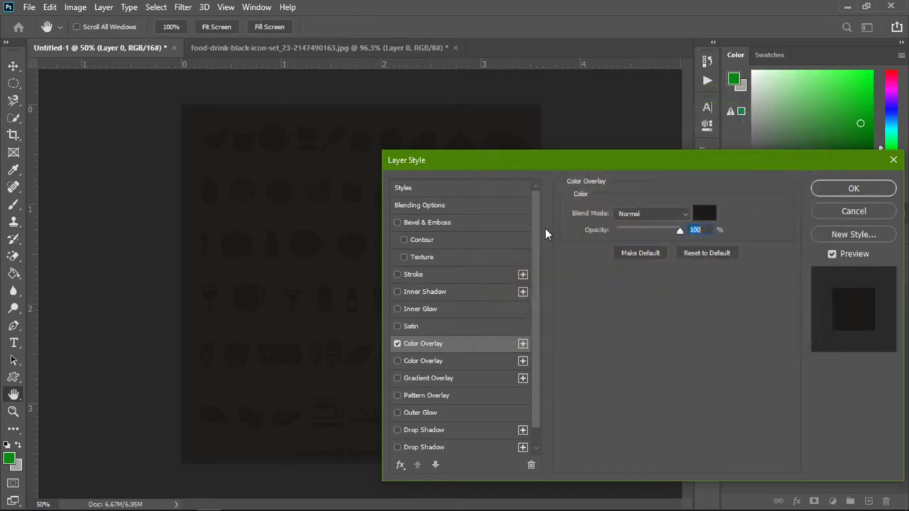
click(824, 189)
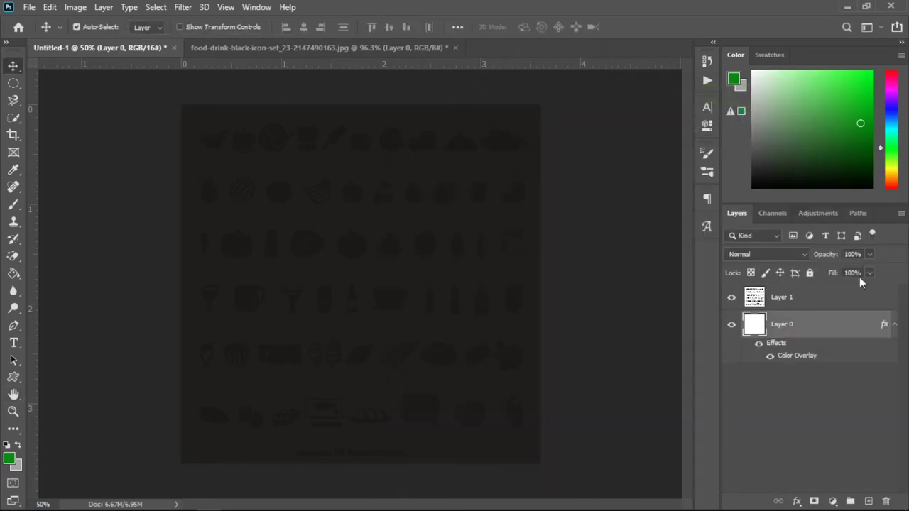
- Lower the icon pattern layer's opacity from 2% to 1%
click(789, 305)
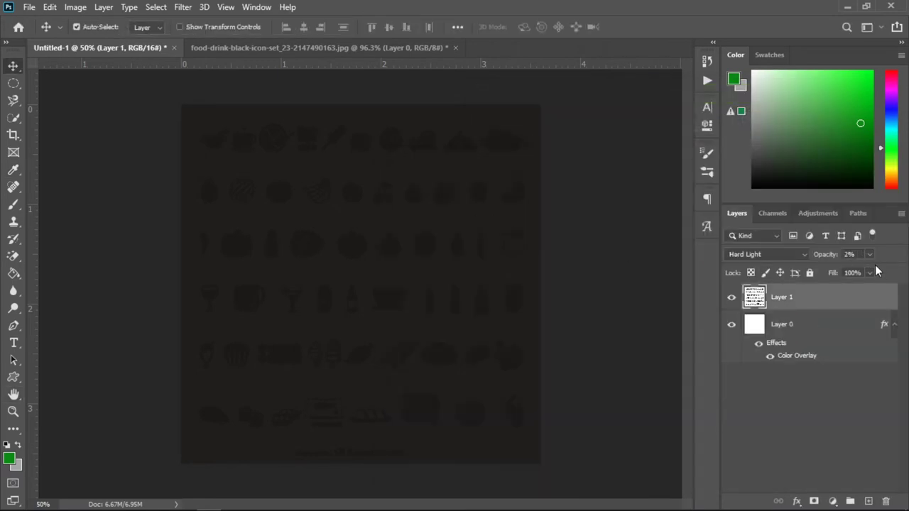
click(869, 255)
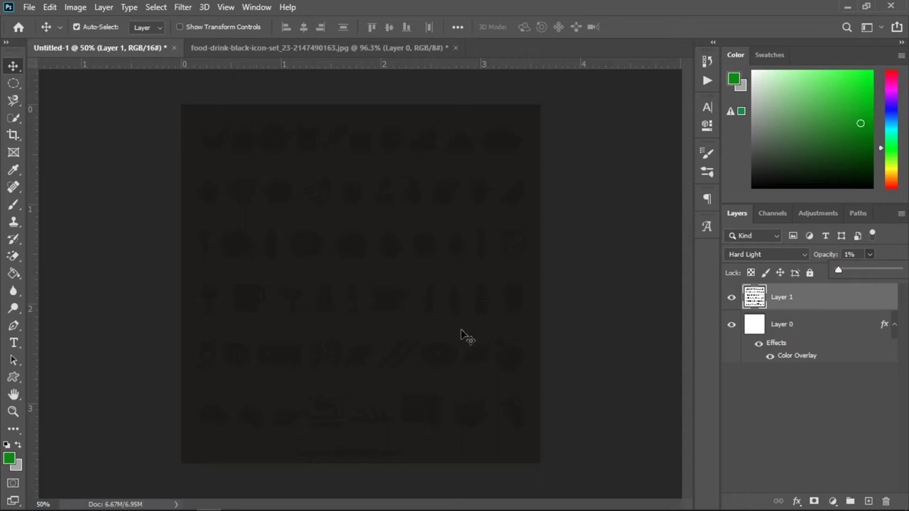
scroll(414, 292, up, 2)
scroll(414, 291, down, 2)
scroll(348, 319, down, 1)
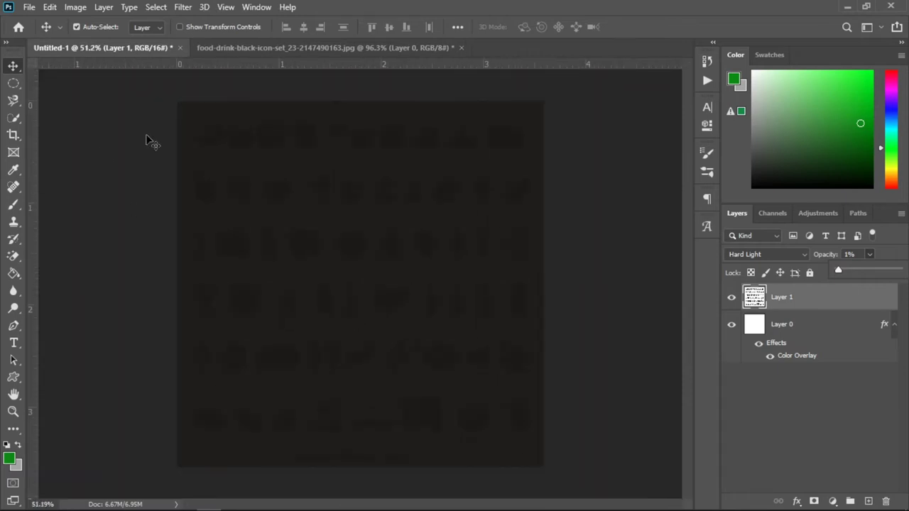
- Open momo-800x533.jpg, HD-fw200506_sausages.jpg and chow-mein.jpg together from the banner folder
click(32, 8)
click(44, 34)
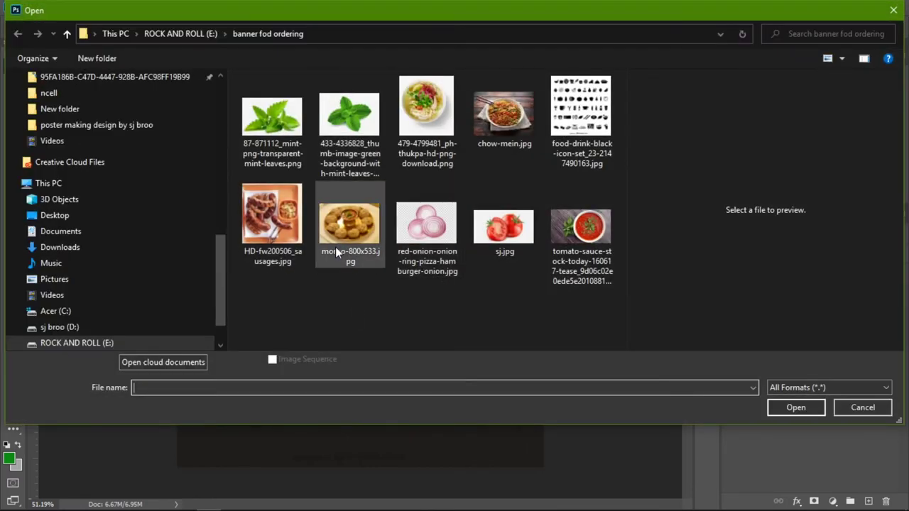
click(345, 227)
ctrl+click(267, 231)
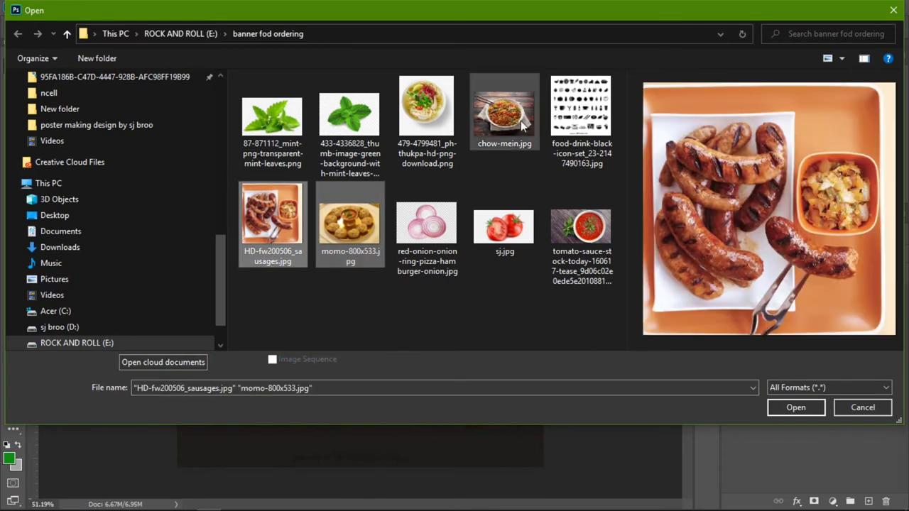
ctrl+click(507, 134)
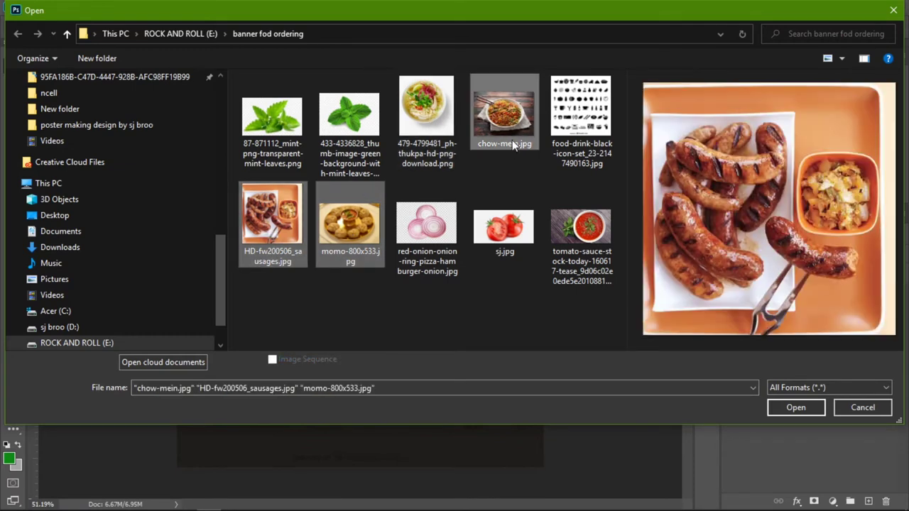
click(798, 406)
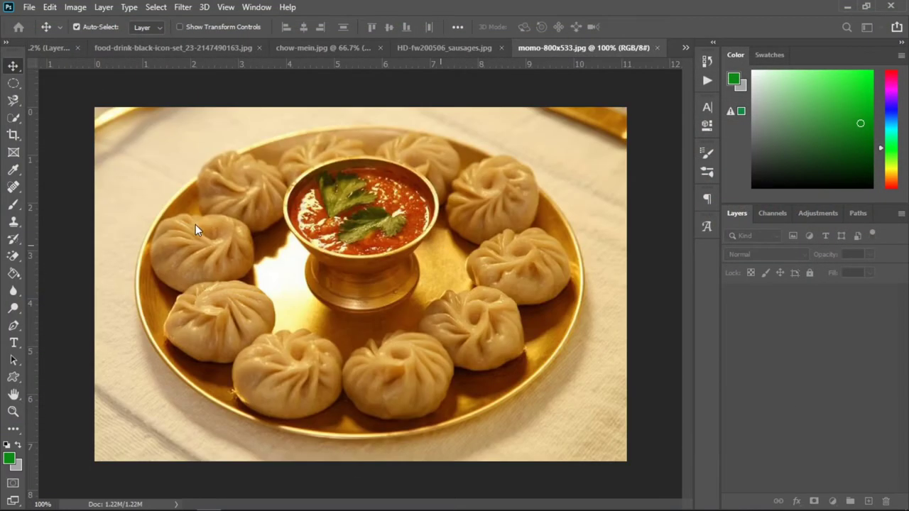
click(13, 135)
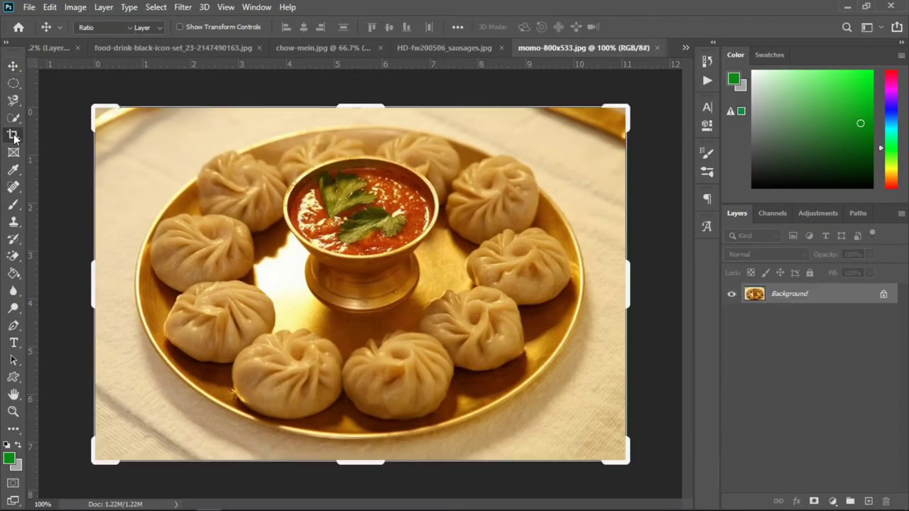
- Crop the momo photo to a 1:1 square, shifting the food left in frame
click(106, 32)
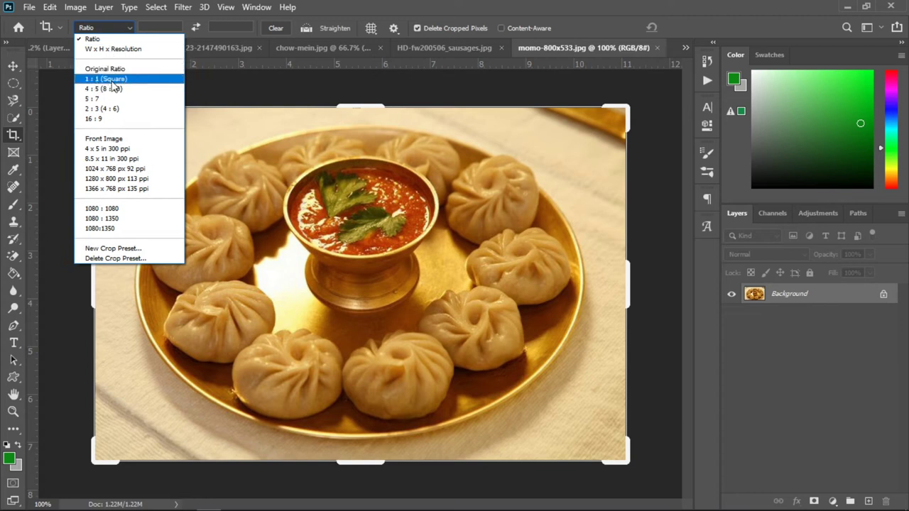
click(110, 88)
click(379, 213)
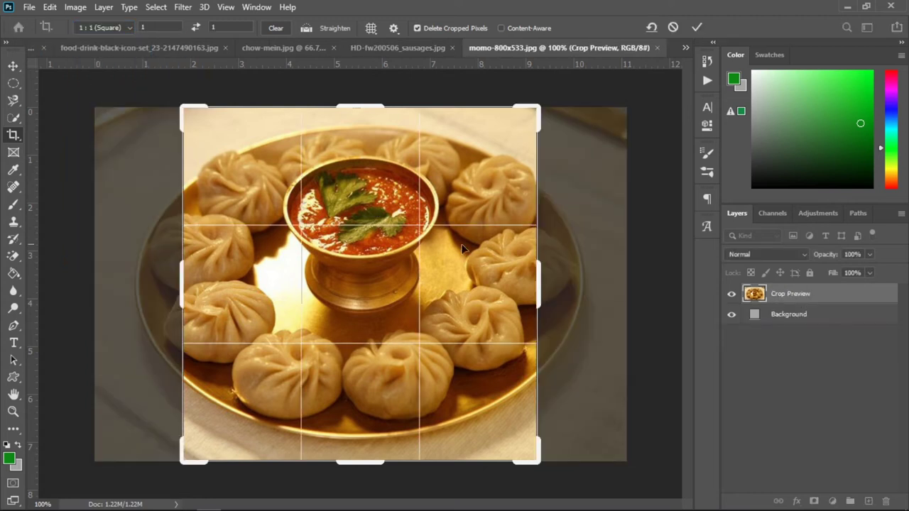
mouse_move(425, 250)
mouse_down()
mouse_move(351, 244)
mouse_move(353, 251)
mouse_up()
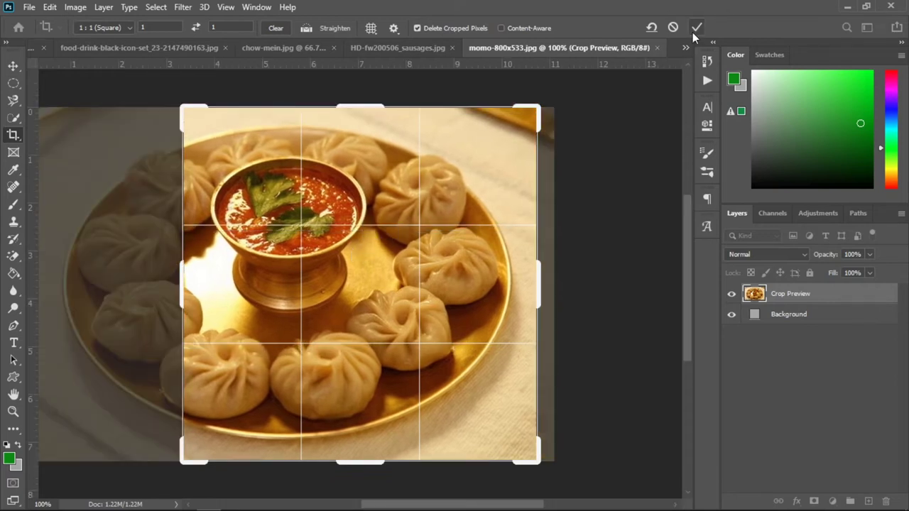
click(696, 28)
- Unlock the momo photo's background and paste it into Untitled-1 as Layer 2
click(13, 65)
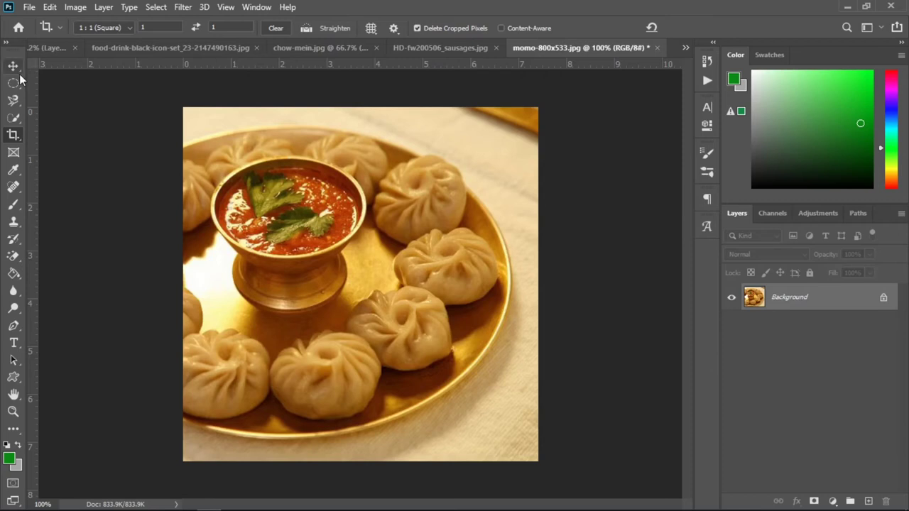
click(882, 299)
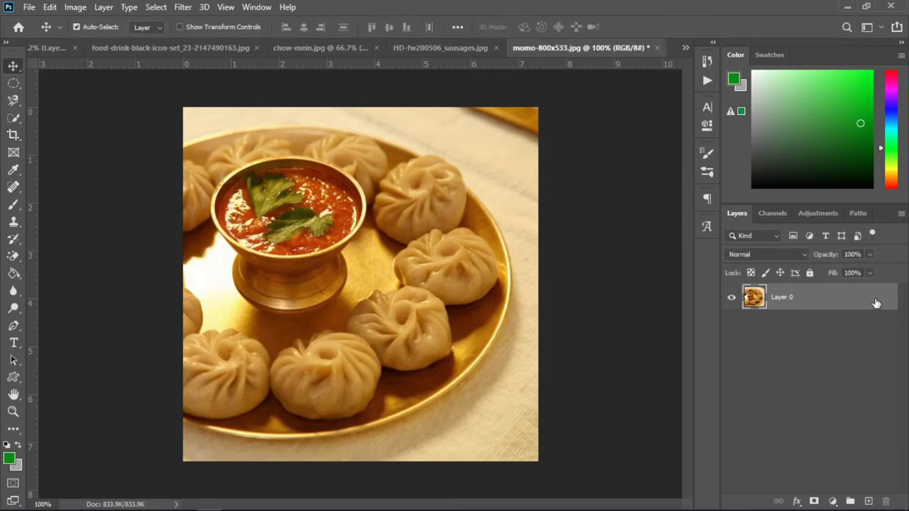
double_click(837, 297)
click(856, 211)
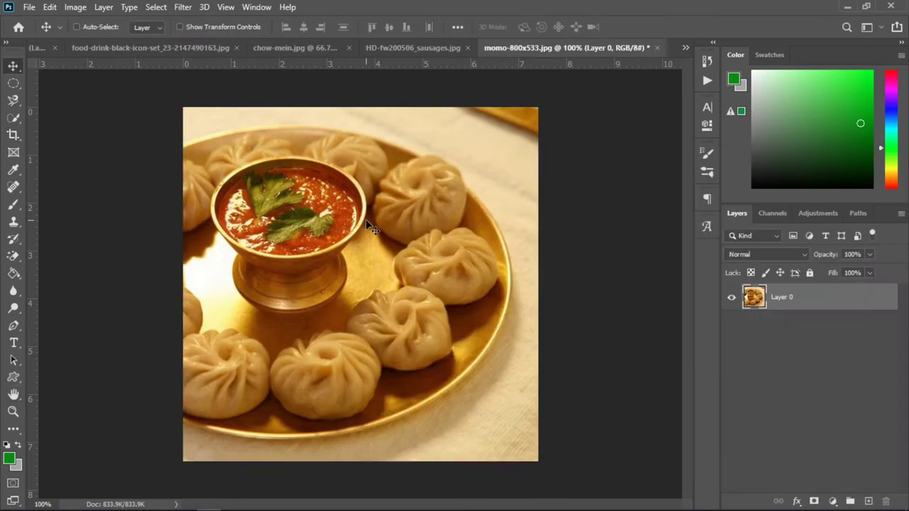
click(76, 26)
click(685, 48)
click(500, 53)
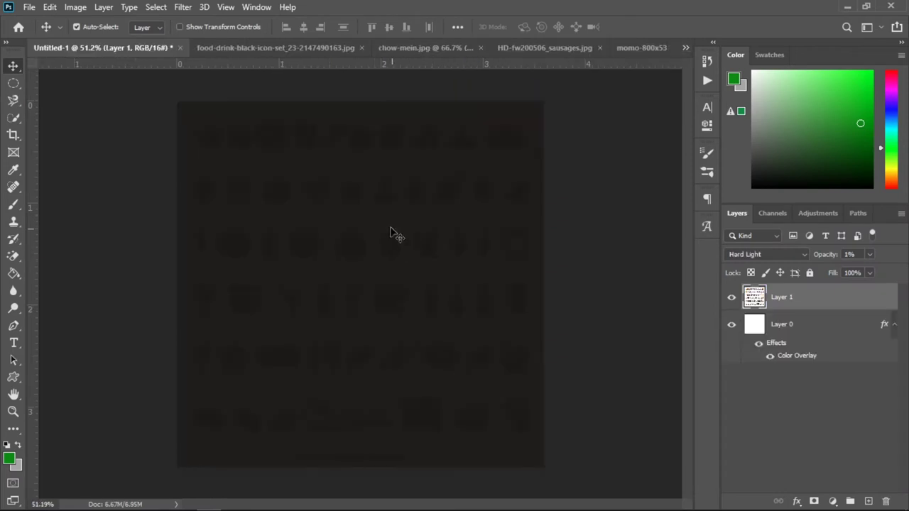
key(ctrl+v)
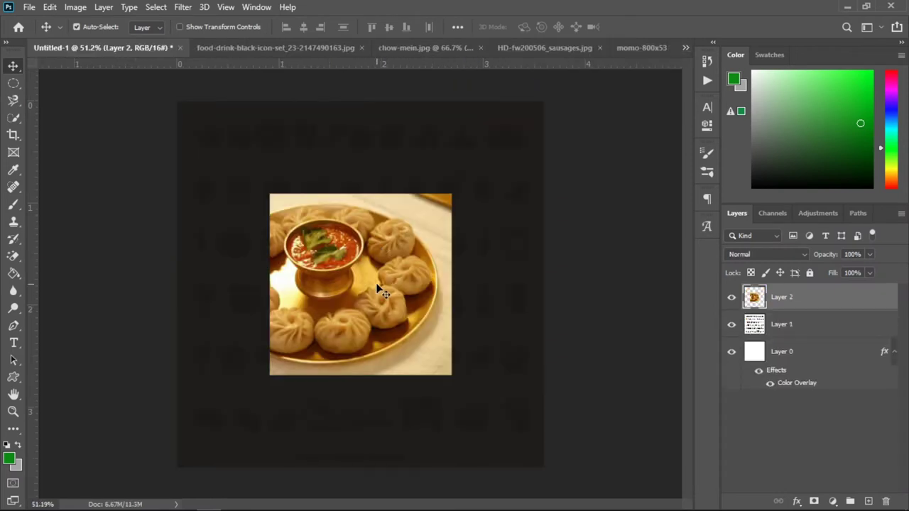
- Shrink the momo layer to about 56% and move it to the banner's upper right
key(ctrl+t)
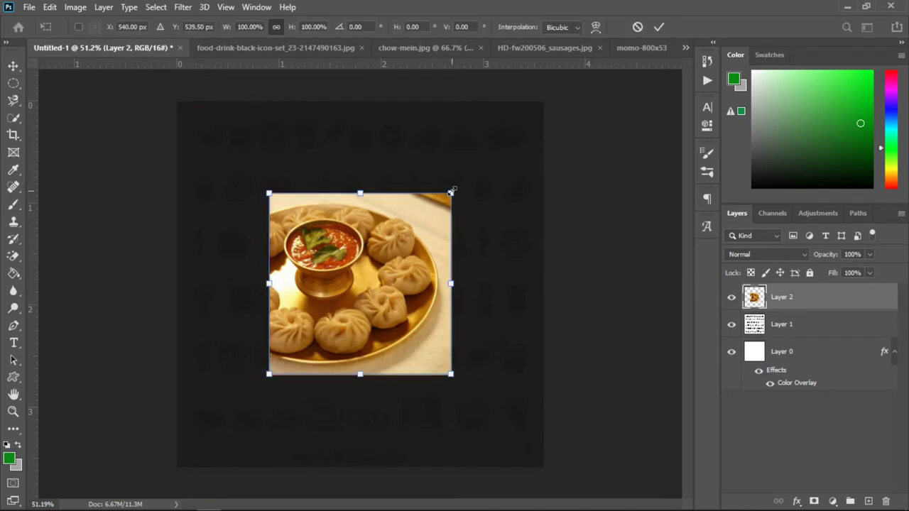
drag(450, 191, 371, 272)
drag(328, 317, 429, 175)
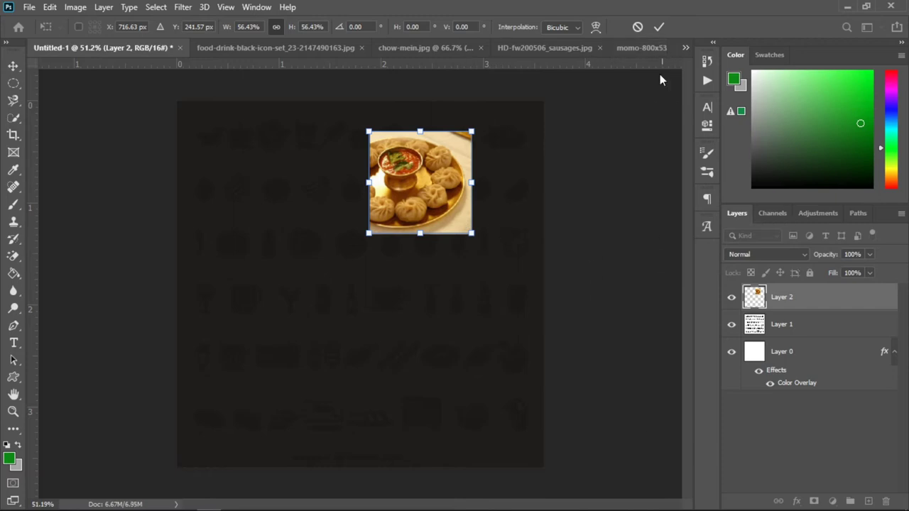
click(658, 27)
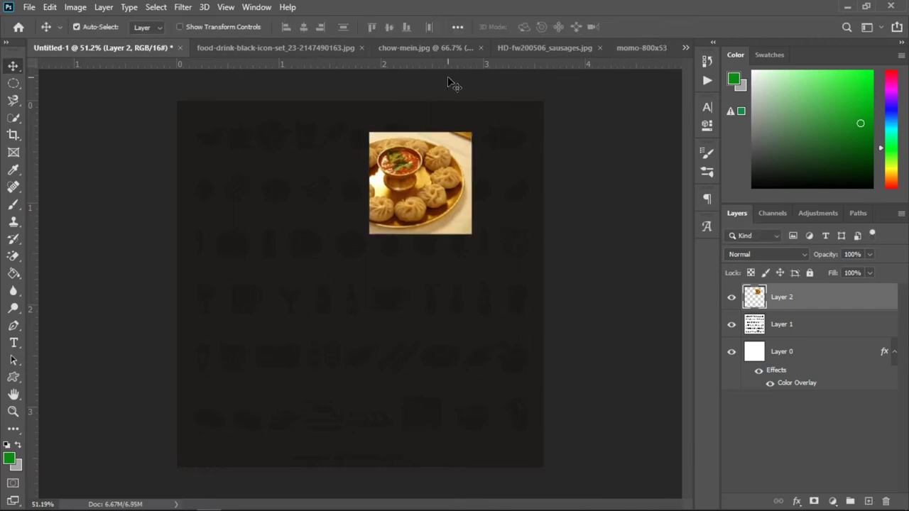
click(442, 49)
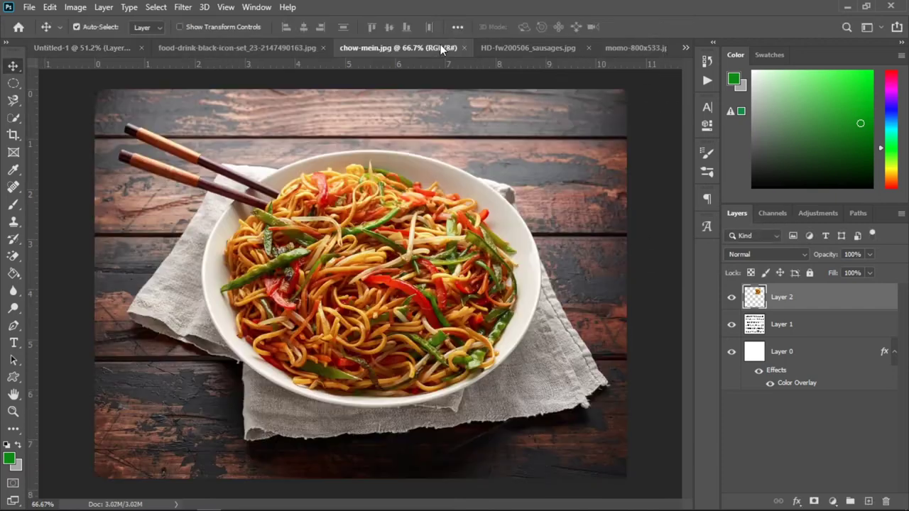
- Crop the chow-mein photo to a slightly tilted 1:1 square framing the noodle bowl
click(13, 134)
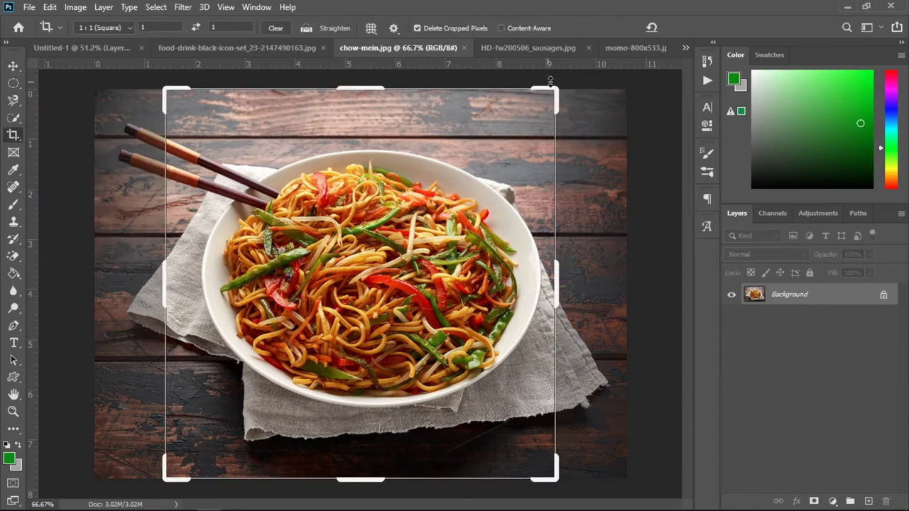
drag(552, 90, 532, 106)
mouse_move(426, 213)
mouse_down()
mouse_move(399, 239)
mouse_move(431, 242)
mouse_move(425, 232)
mouse_up()
key(ctrl+r)
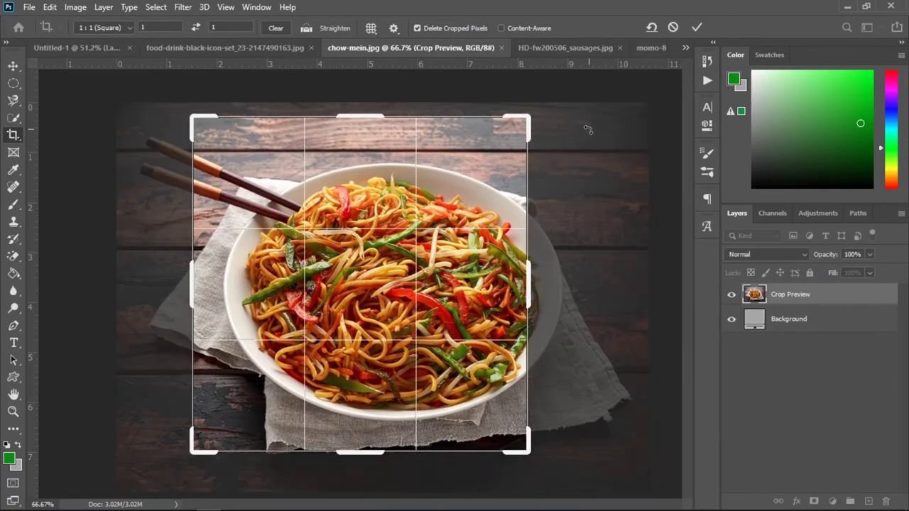
drag(546, 109, 488, 83)
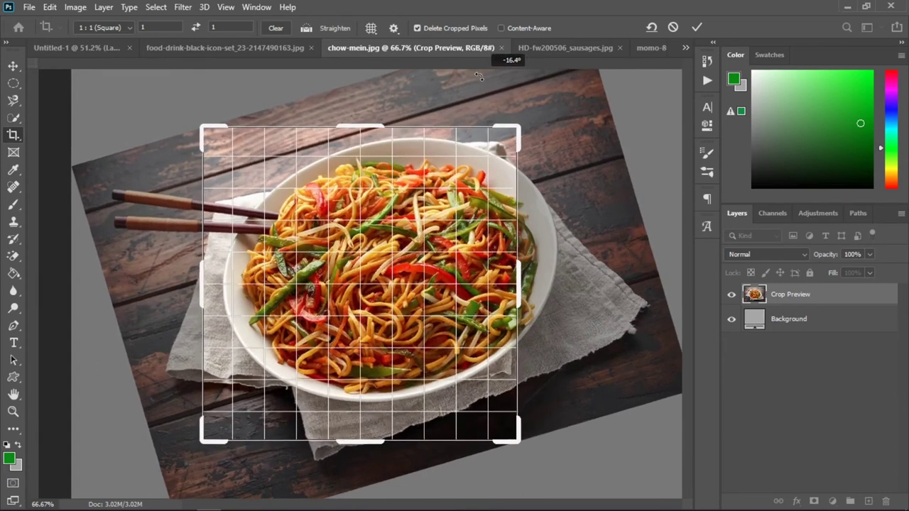
drag(489, 84, 489, 82)
drag(424, 210, 392, 233)
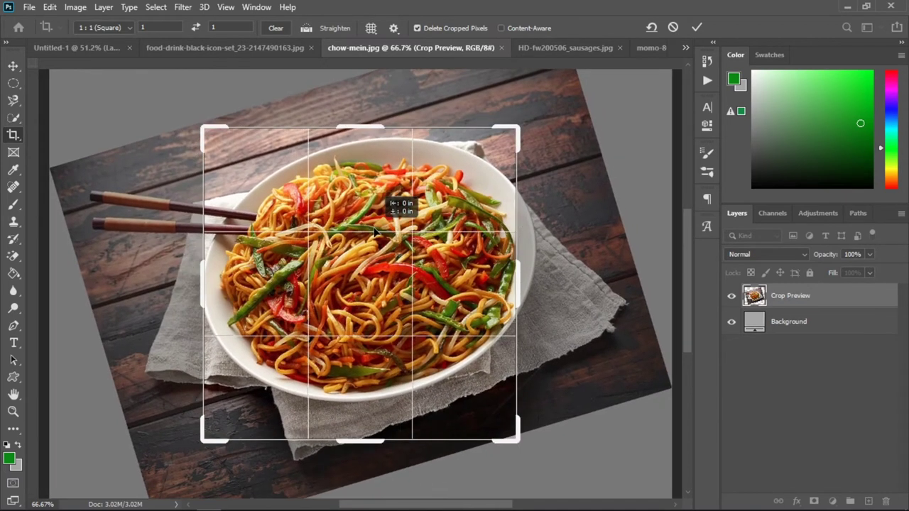
drag(392, 233, 379, 234)
drag(350, 441, 351, 421)
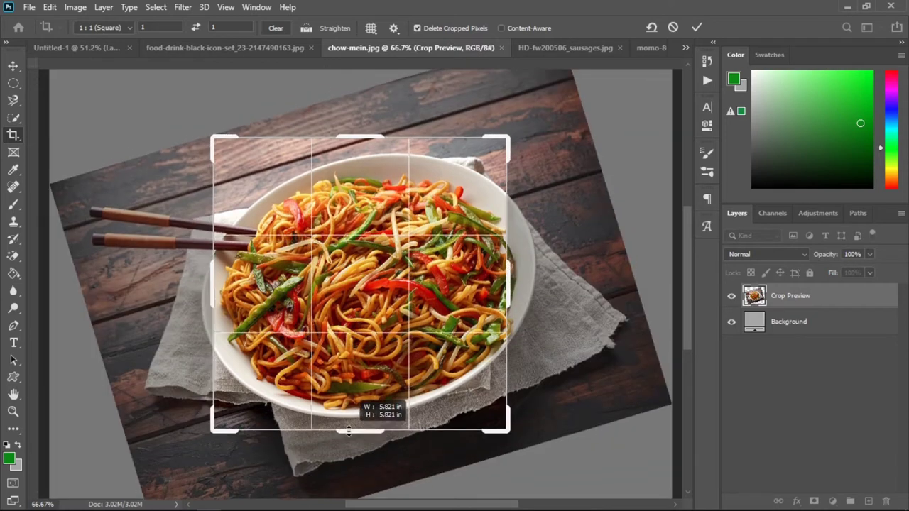
drag(373, 363, 384, 356)
drag(309, 271, 316, 277)
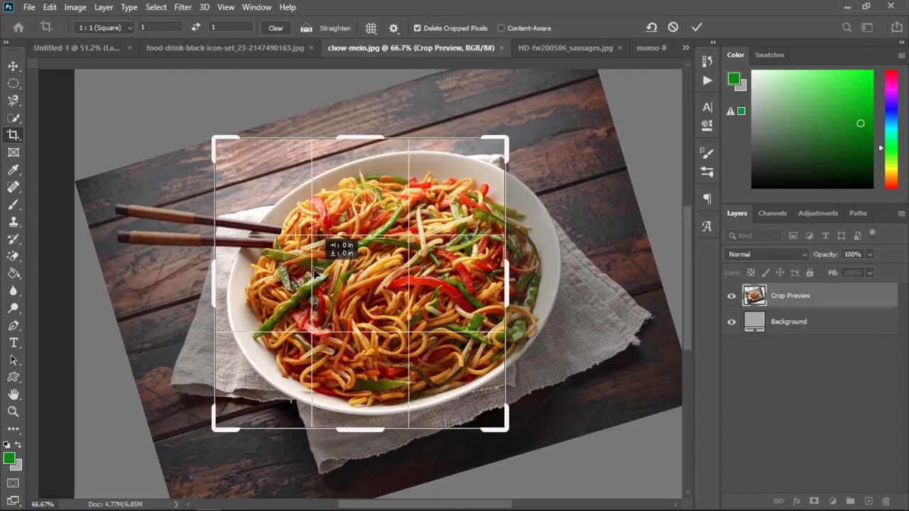
drag(315, 276, 316, 272)
click(698, 27)
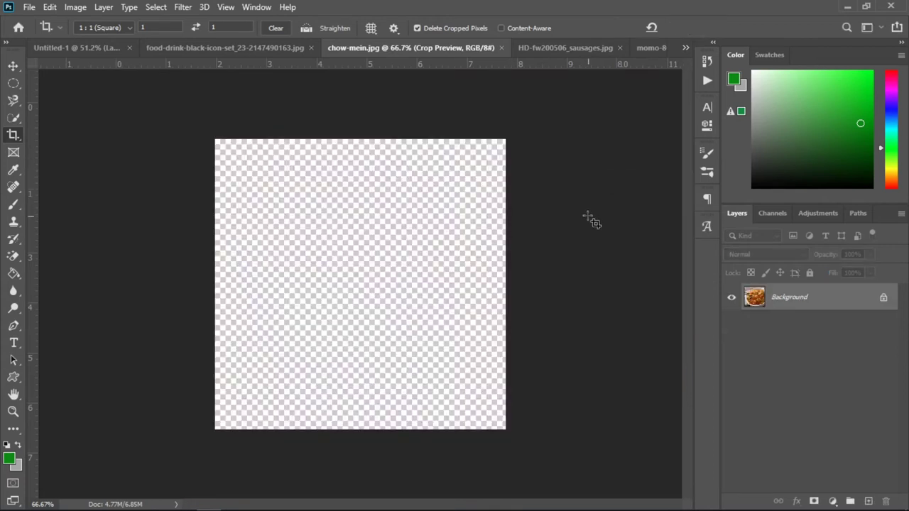
- Unlock the chow-mein layer and drag it into the banner document
click(12, 67)
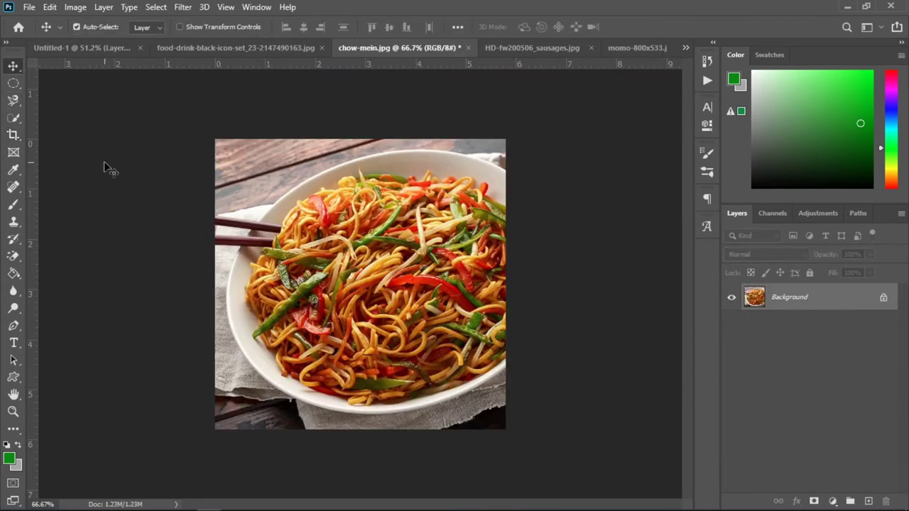
click(884, 298)
drag(321, 240, 219, 216)
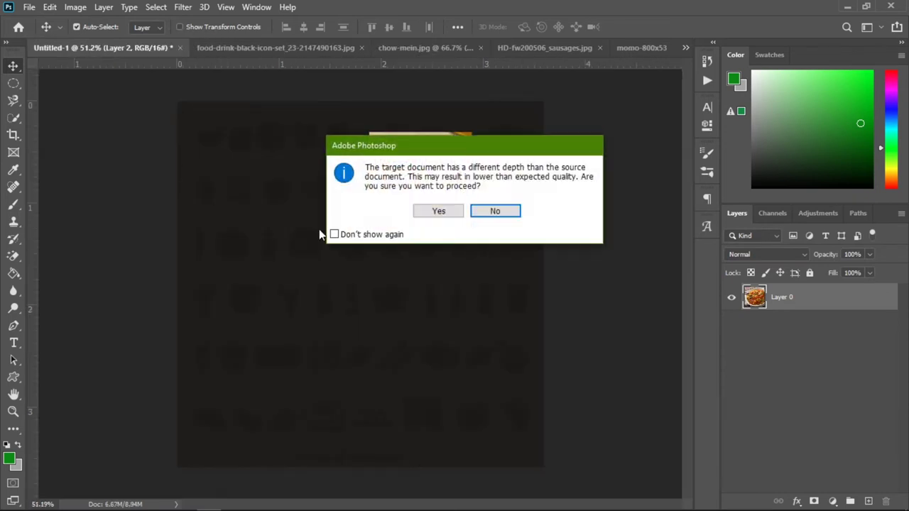
- Accept the bit-depth warning, scale the chow-mein layer to about 47% flush beside the momo photo
click(427, 211)
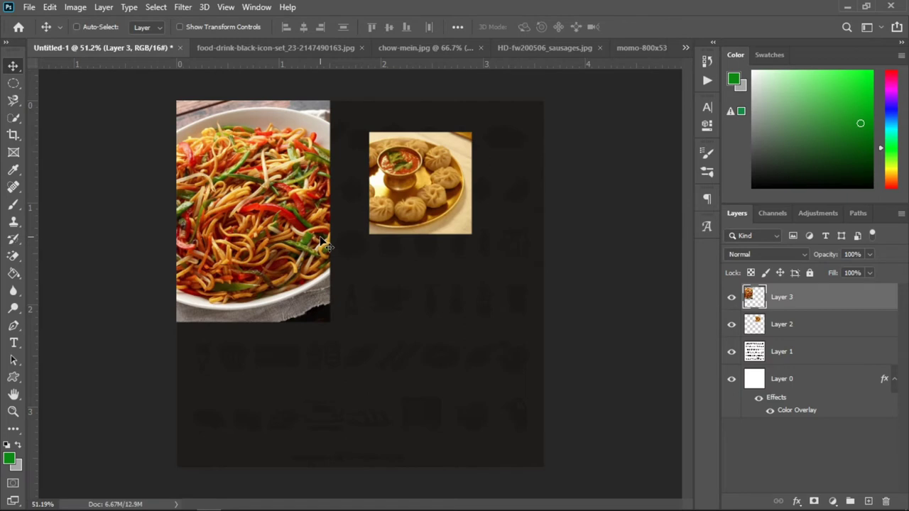
key(ctrl+t)
drag(329, 322, 219, 211)
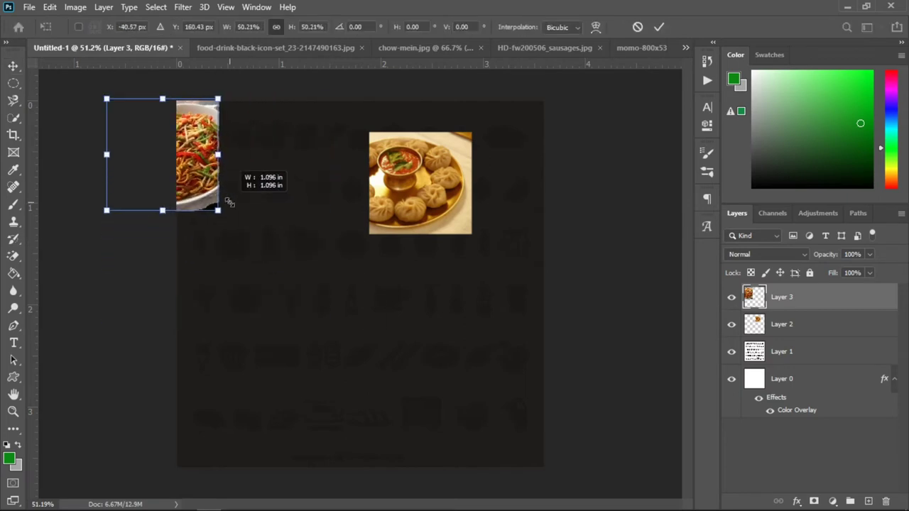
drag(203, 130, 314, 158)
drag(329, 239, 321, 232)
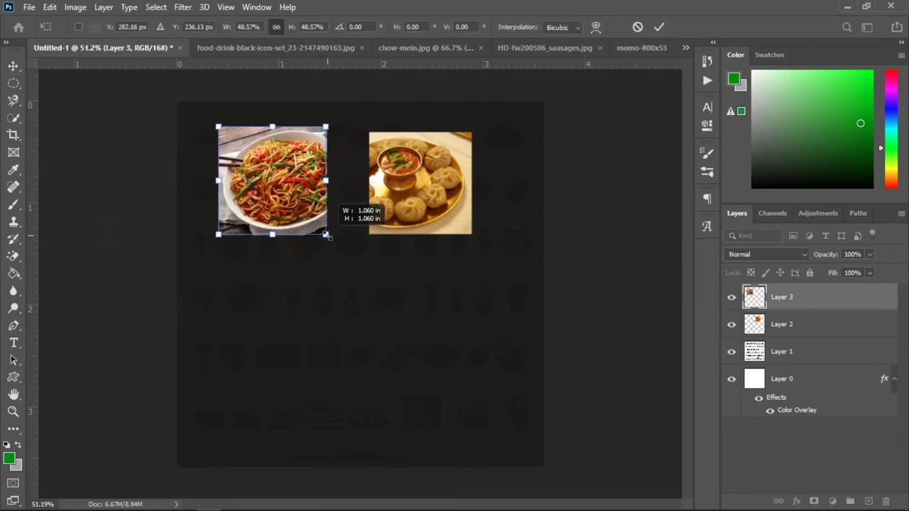
drag(294, 189, 346, 204)
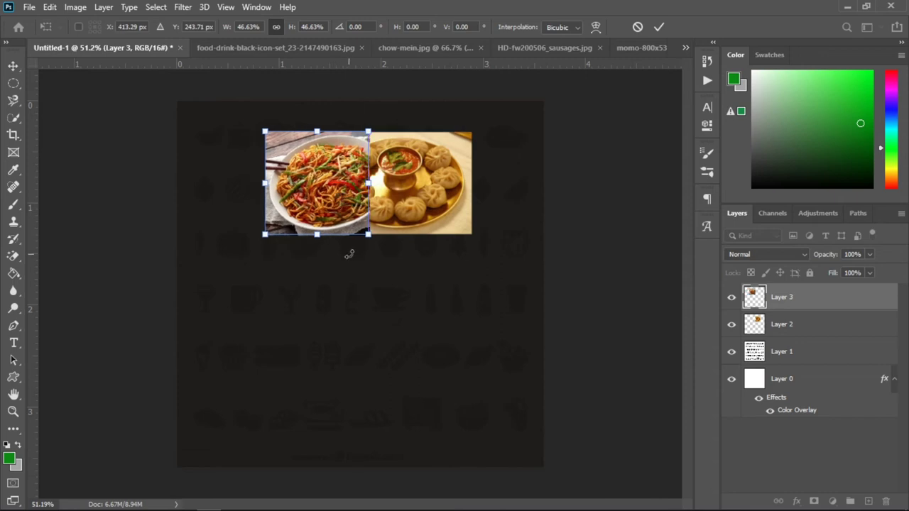
click(664, 27)
- Fine-tune the chow-mein layer's scale to match the momo photo's height
scroll(339, 264, up, 2)
scroll(345, 248, up, 2)
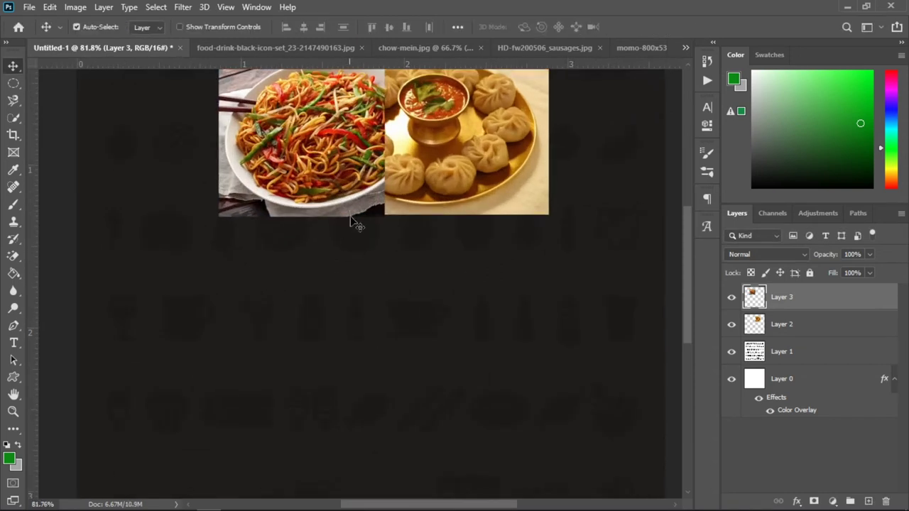
key(ctrl+t)
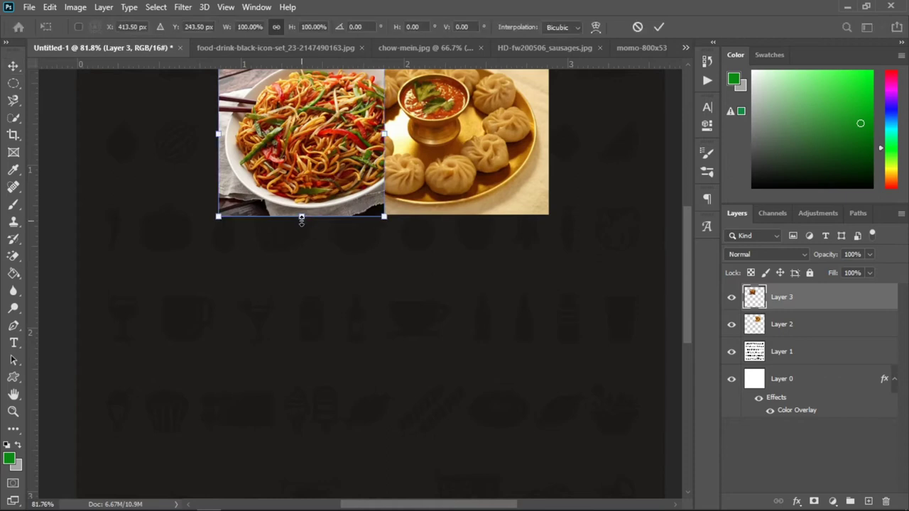
drag(301, 217, 301, 214)
click(659, 29)
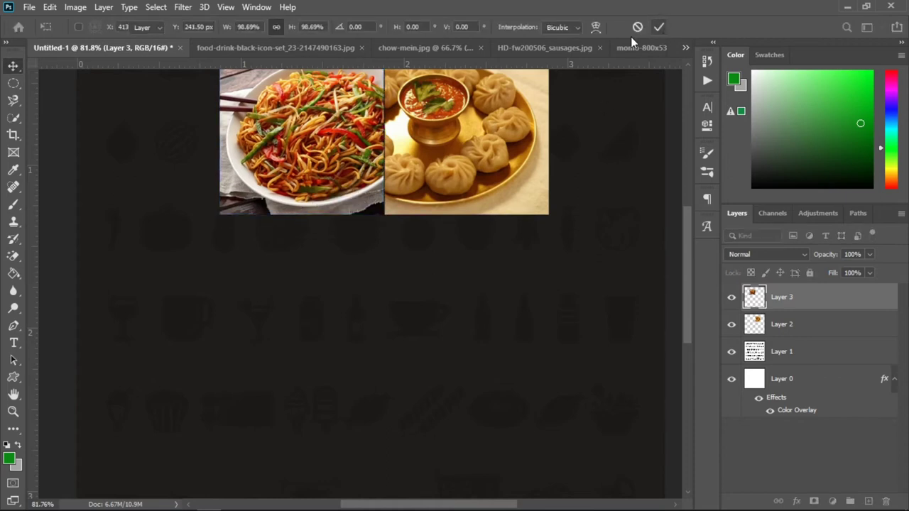
click(555, 47)
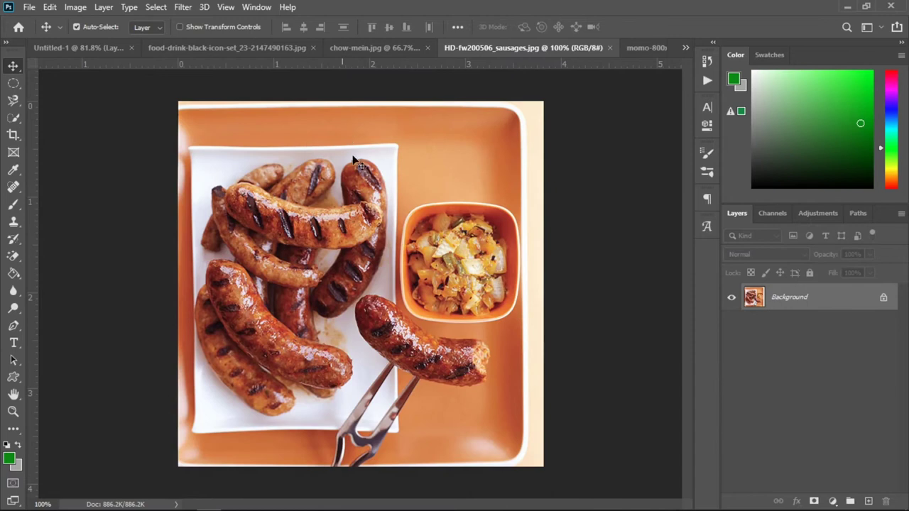
- Crop the sausages photo to a tighter 1:1 square by pulling in the top, right and bottom edges
click(12, 134)
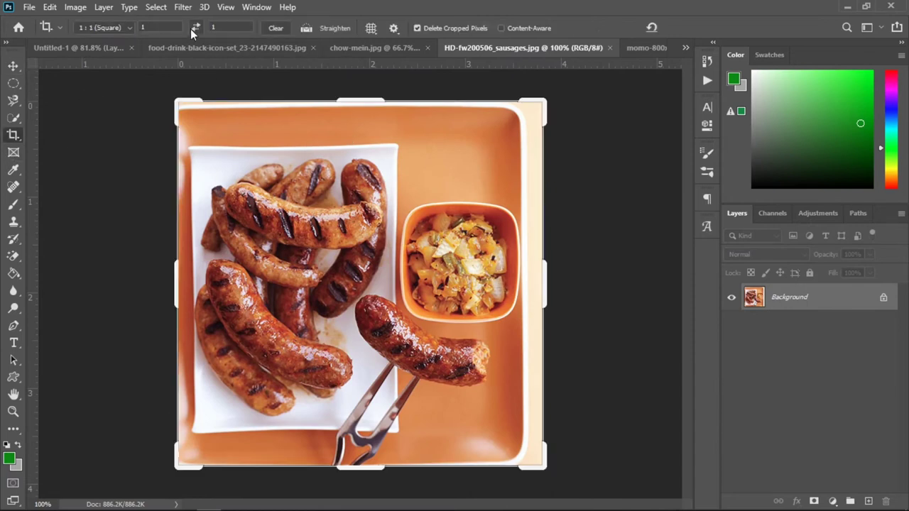
drag(361, 98, 360, 111)
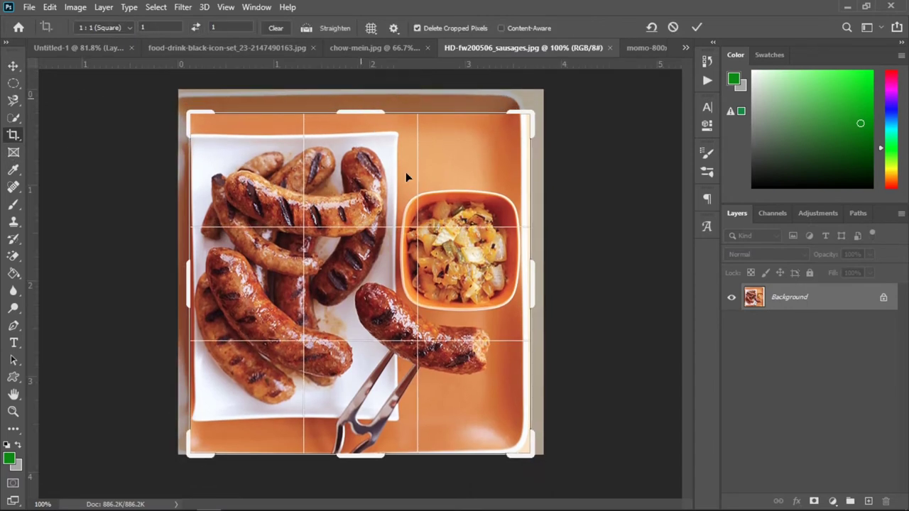
drag(528, 278, 522, 278)
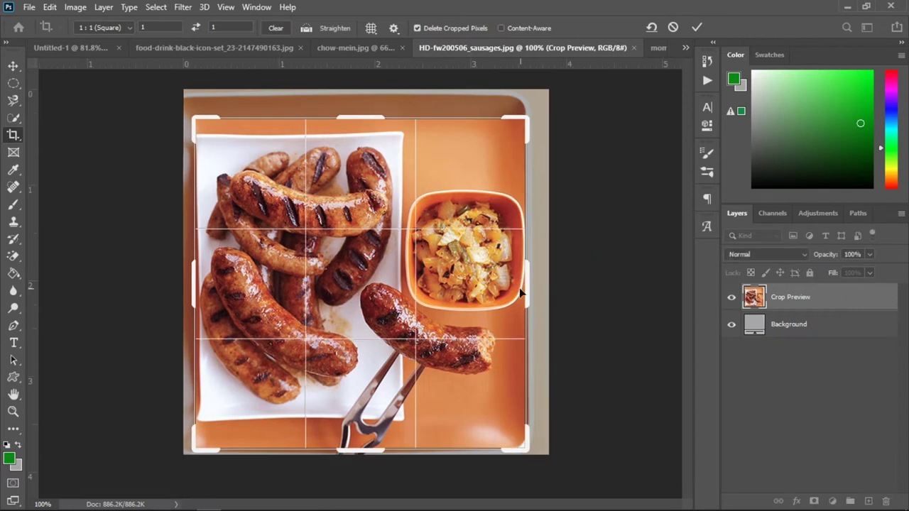
drag(348, 451, 344, 384)
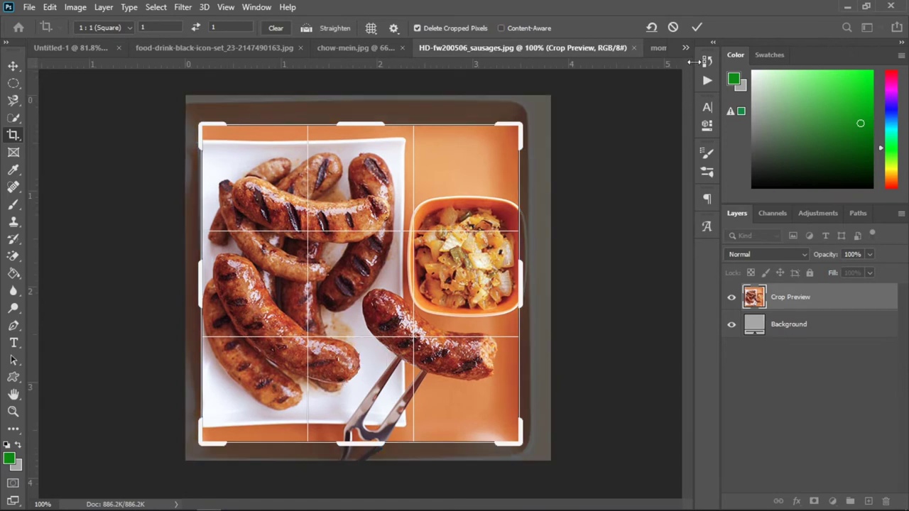
click(697, 27)
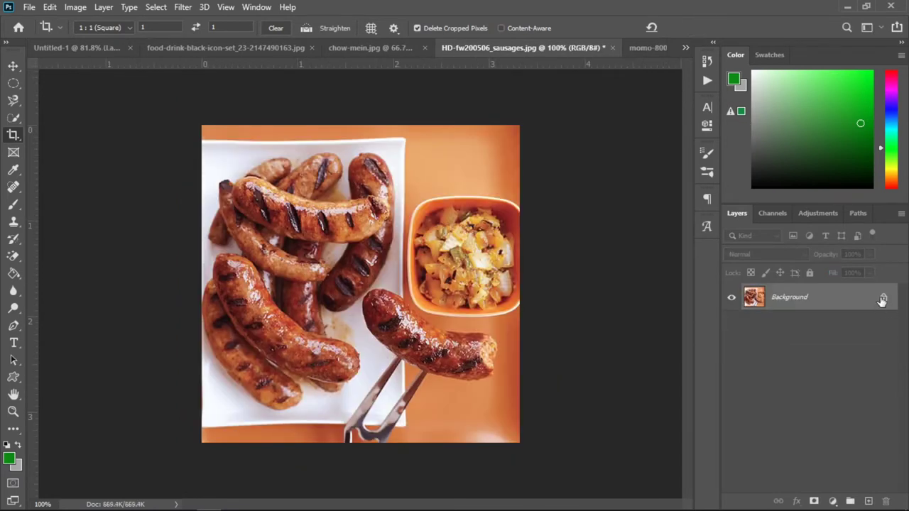
- Unlock the background as Layer 0 and drag the sausages photo into the banner document
click(882, 298)
click(14, 65)
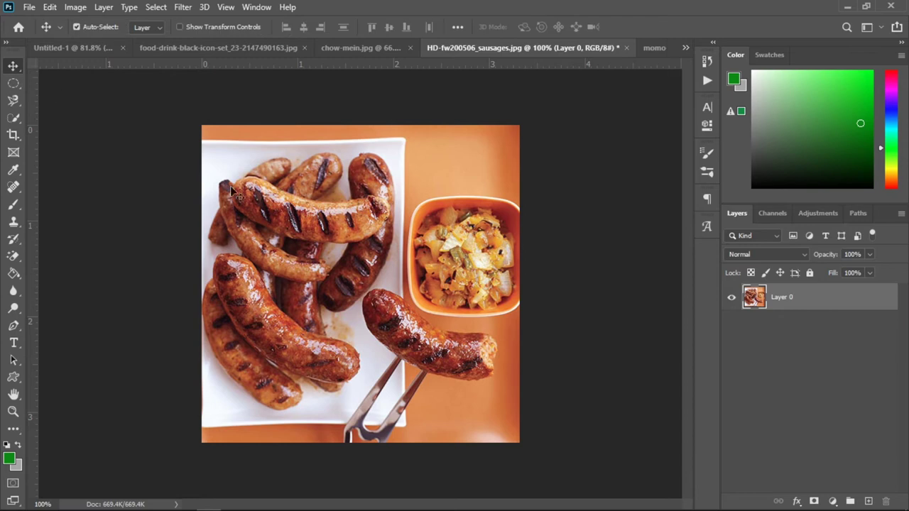
mouse_move(374, 238)
mouse_down()
mouse_move(100, 67)
mouse_move(331, 254)
mouse_up()
- Scale the sausage photo to about 63% and place it left of the noodles photo
click(440, 217)
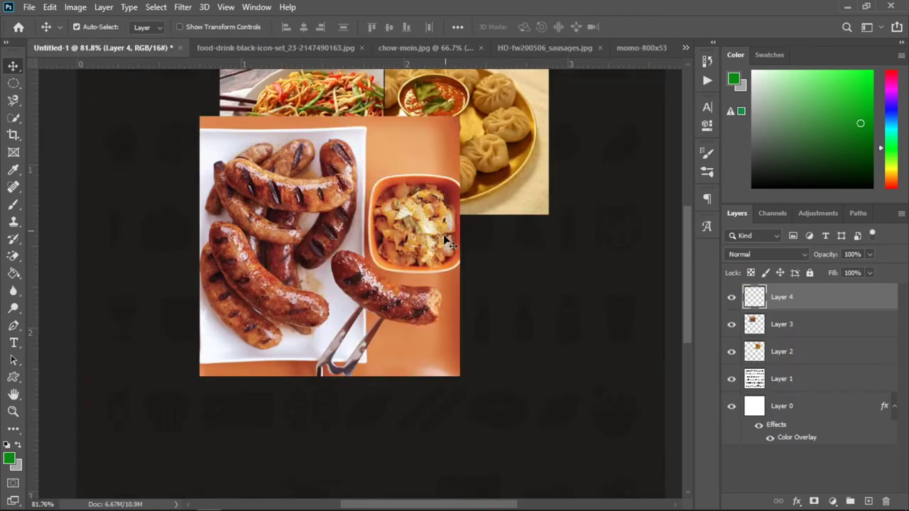
key(ctrl+t)
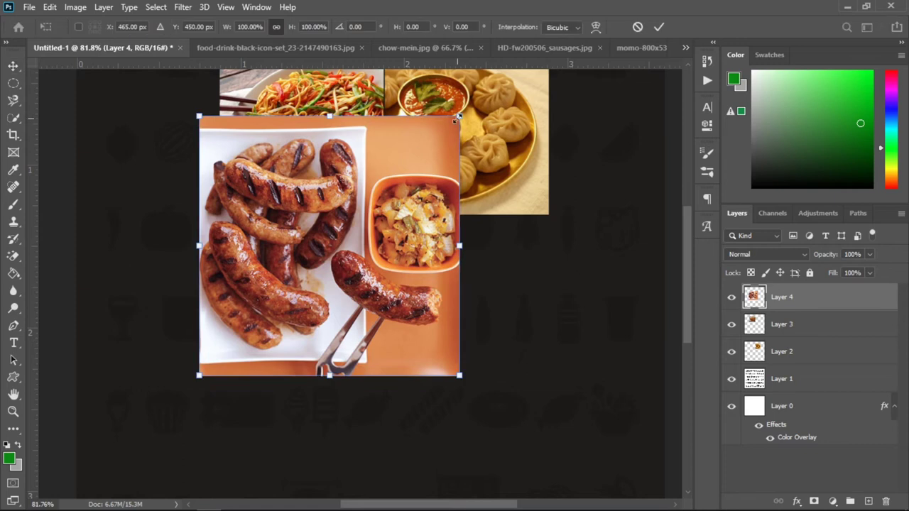
drag(456, 118, 347, 228)
mouse_move(304, 278)
mouse_down()
mouse_move(223, 174)
mouse_move(179, 137)
mouse_up()
scroll(223, 174, up, 1)
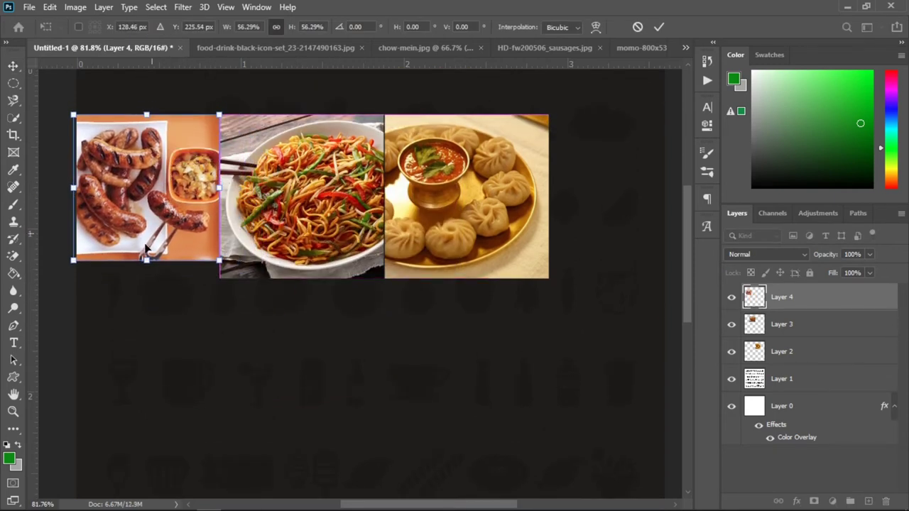
drag(145, 260, 145, 277)
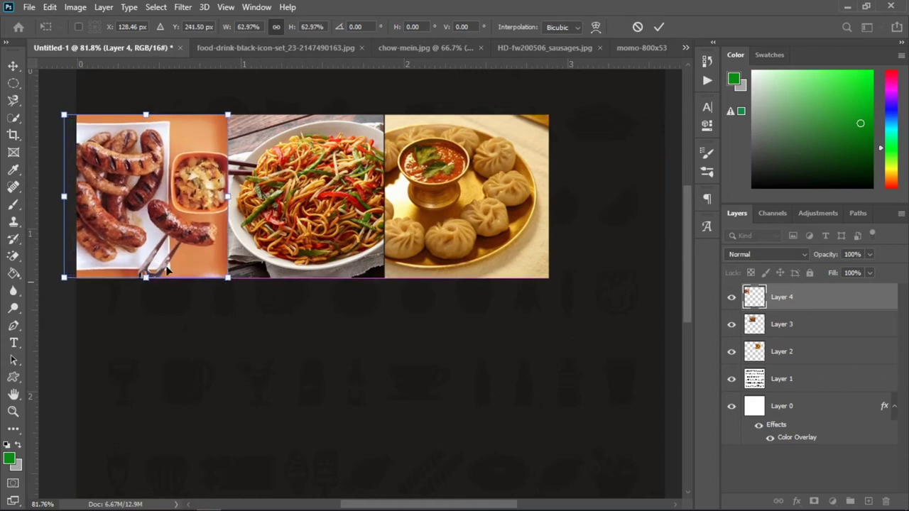
key(Return)
ctrl+click(790, 326)
- Move Layers 2–4 toward the page centre and raise the chow mein photo above them
ctrl+click(791, 352)
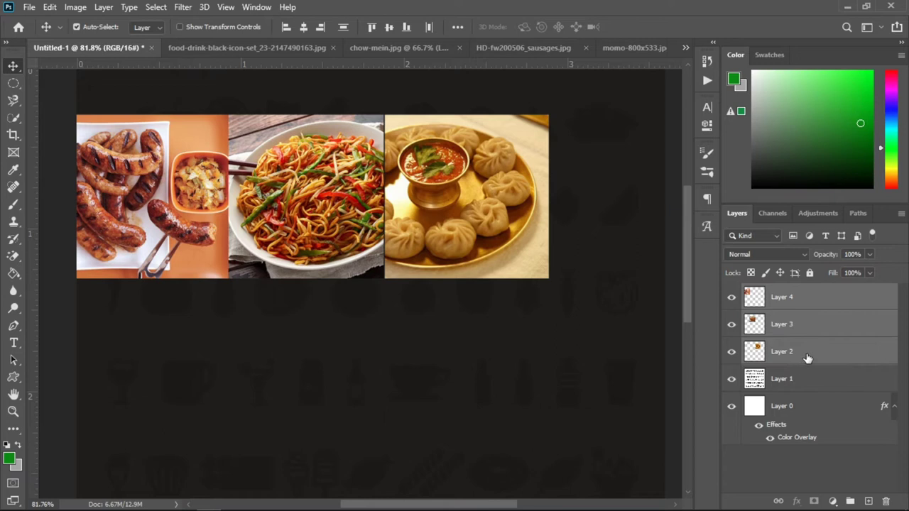
drag(347, 250, 414, 375)
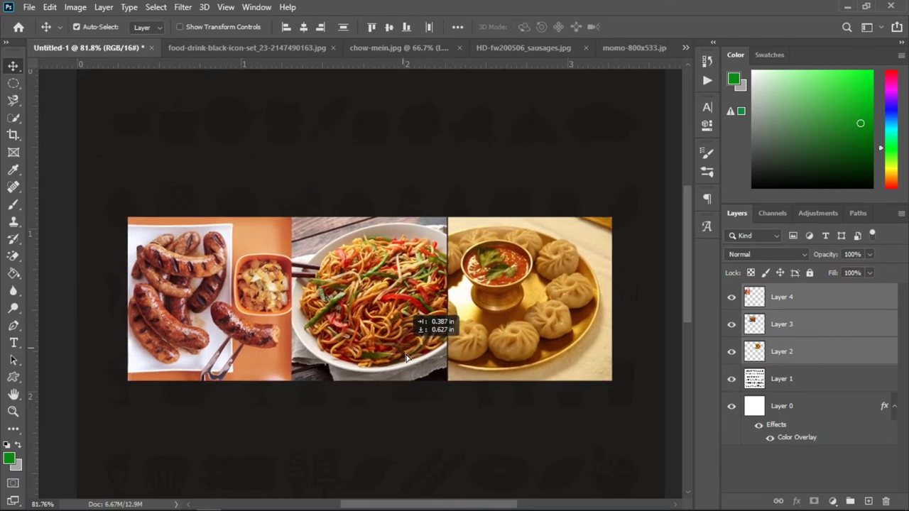
click(802, 328)
drag(391, 287, 406, 174)
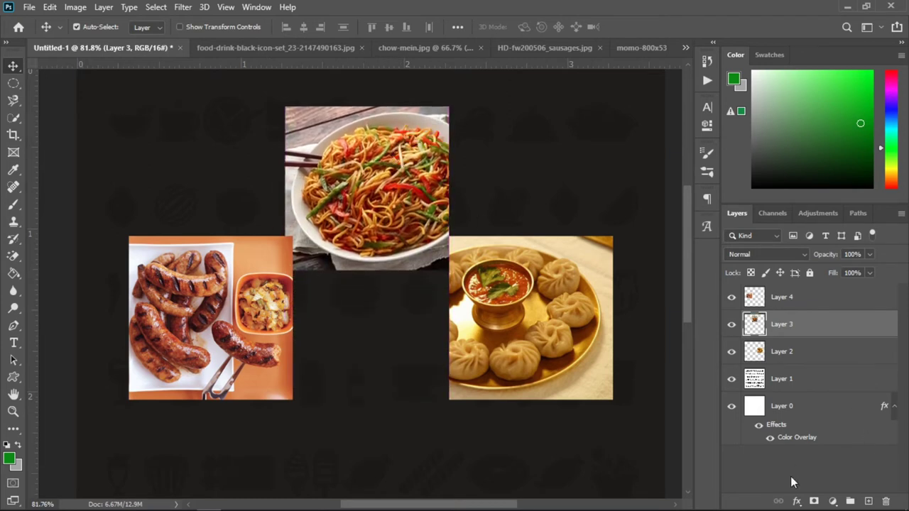
click(797, 501)
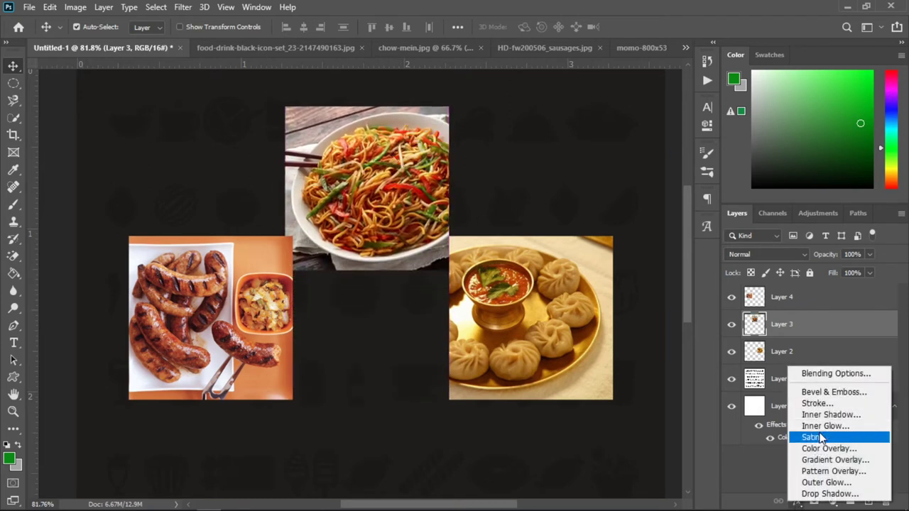
- Add a 5 px white Stroke effect to the chow mein photo
click(569, 304)
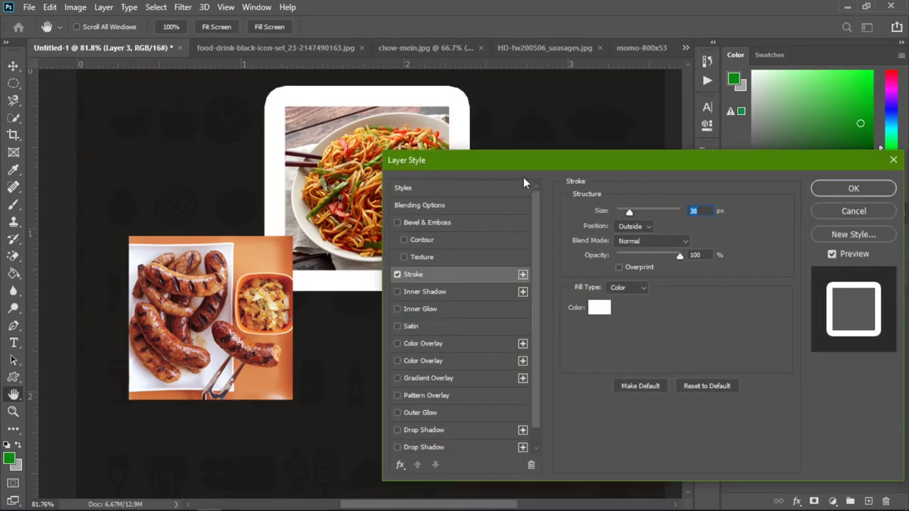
drag(628, 208, 621, 212)
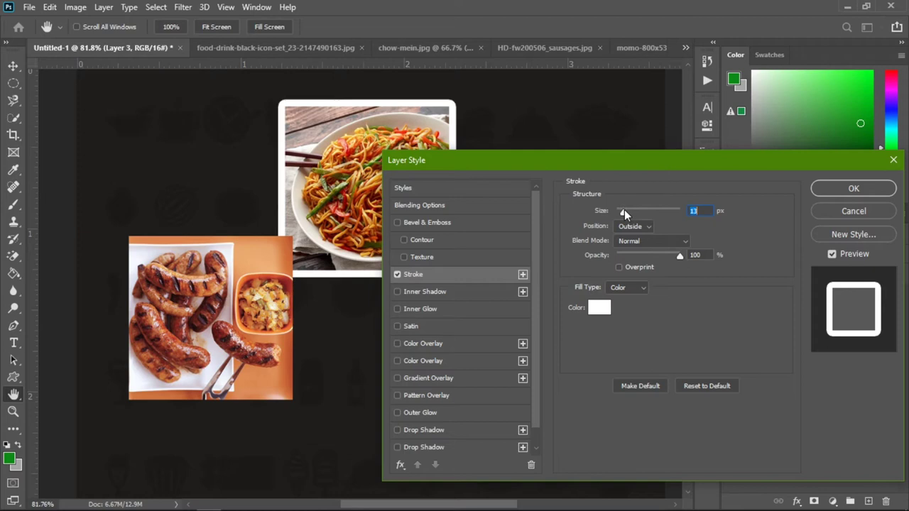
drag(621, 211, 619, 212)
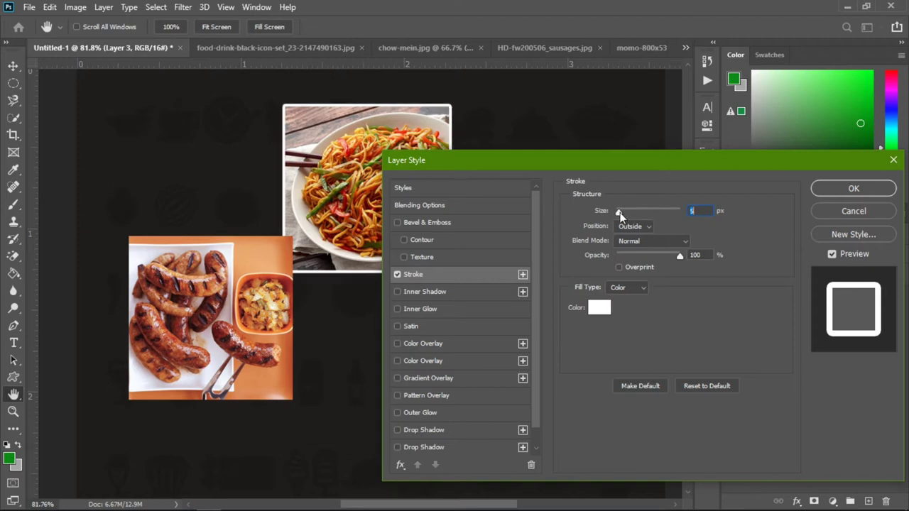
click(849, 188)
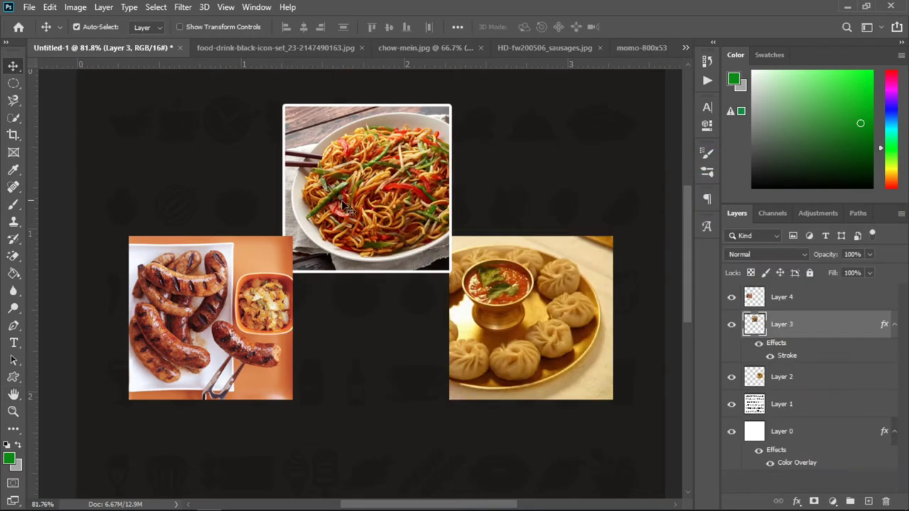
- Paste the same stroke style onto the sausage and momo photos, then nudge the sausage photo down-left
click(799, 305)
right_click(819, 501)
click(838, 426)
click(595, 282)
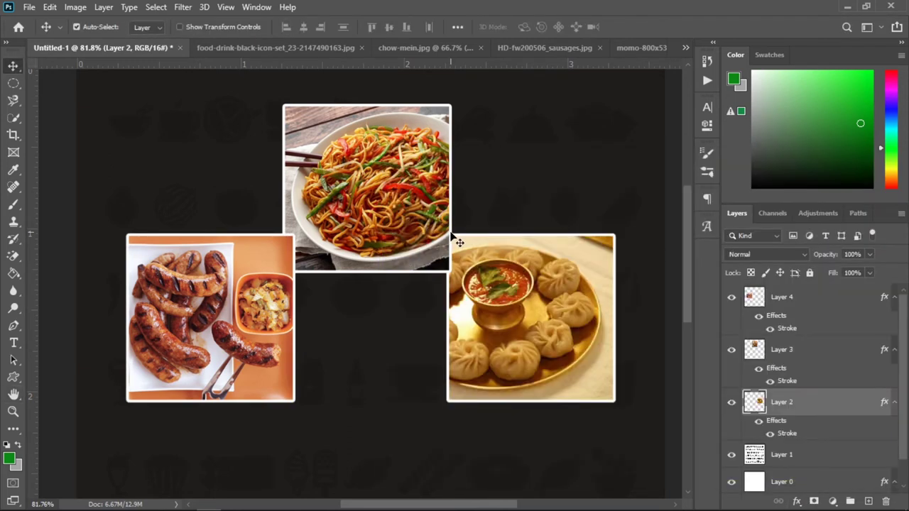
scroll(460, 242, down, 2)
drag(298, 304, 286, 320)
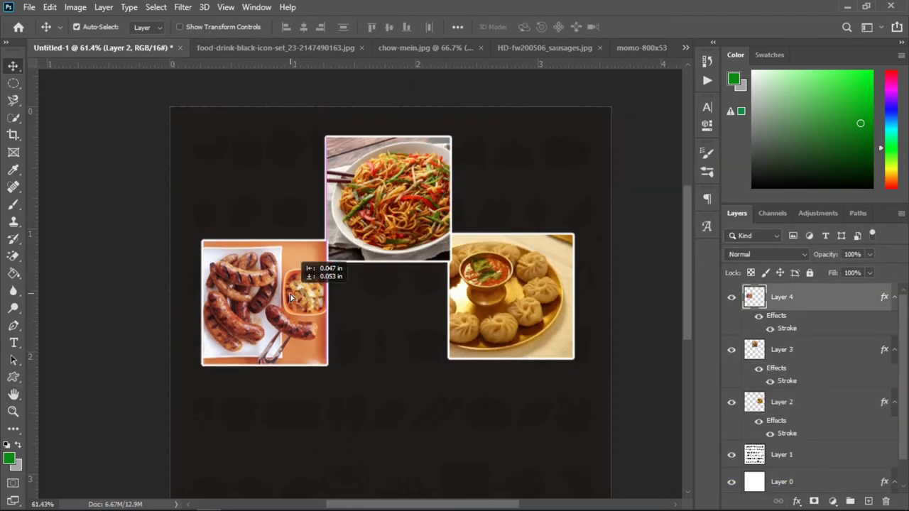
- Rotate the chow mein photo about -45° into a diamond
drag(375, 195, 378, 184)
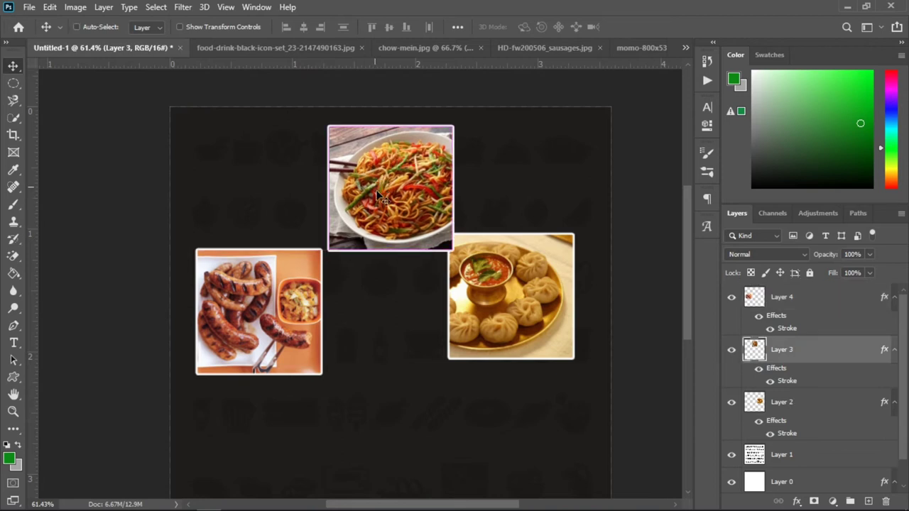
key(ctrl+t)
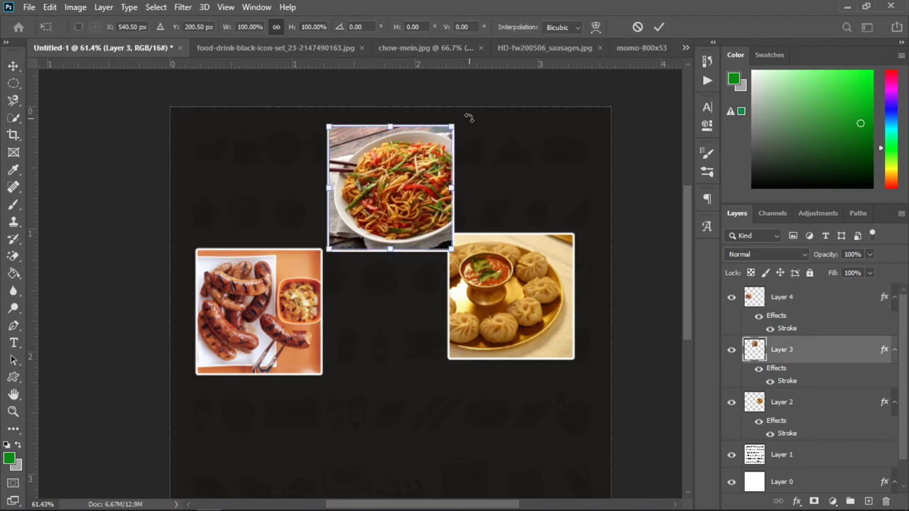
drag(468, 117, 433, 78)
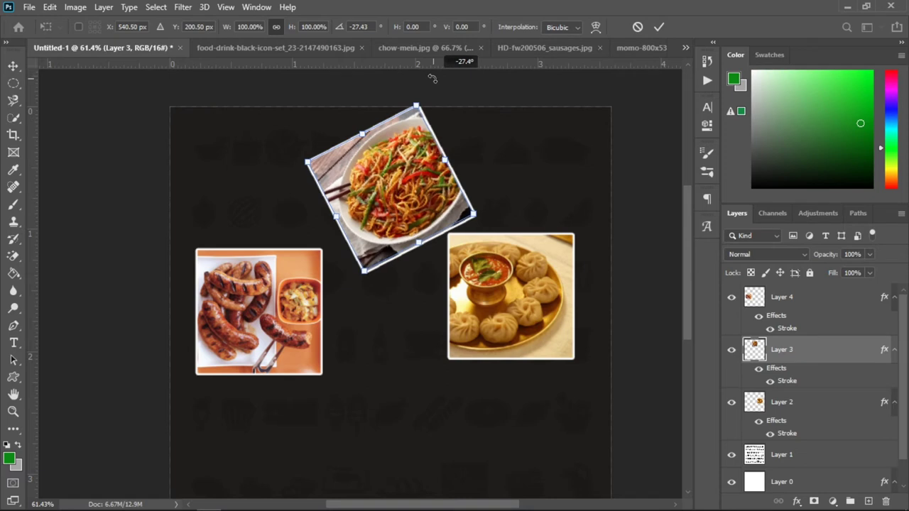
drag(433, 78, 396, 74)
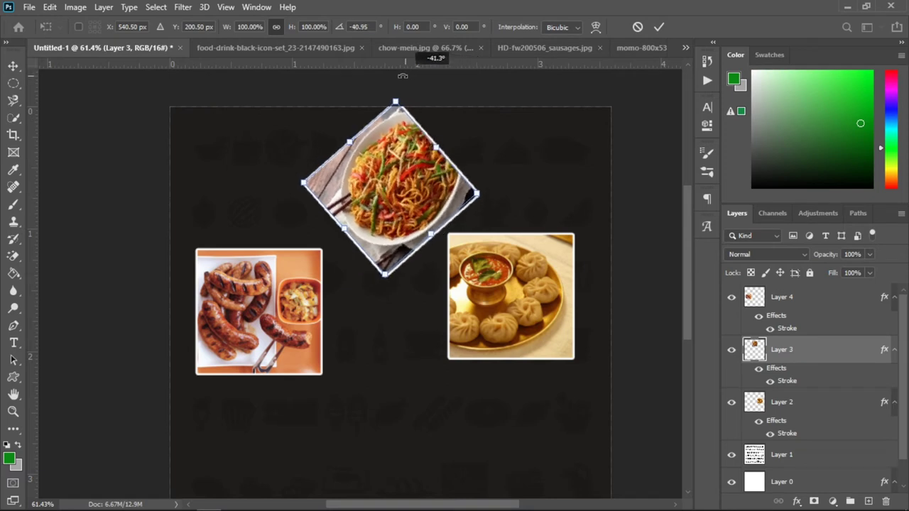
click(658, 27)
- Rotate the sausage photo (about -44.5°) and the momo photo into diamonds
drag(293, 316, 309, 316)
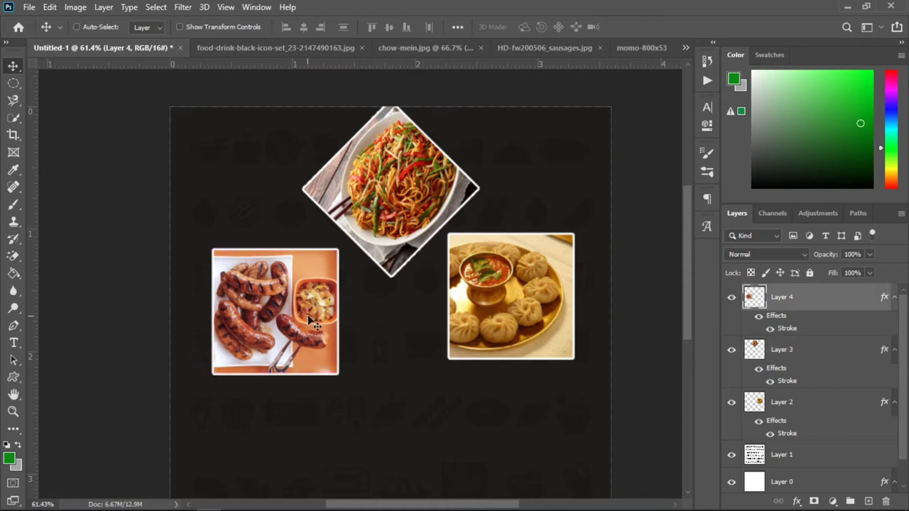
key(ctrl+t)
drag(351, 235, 268, 193)
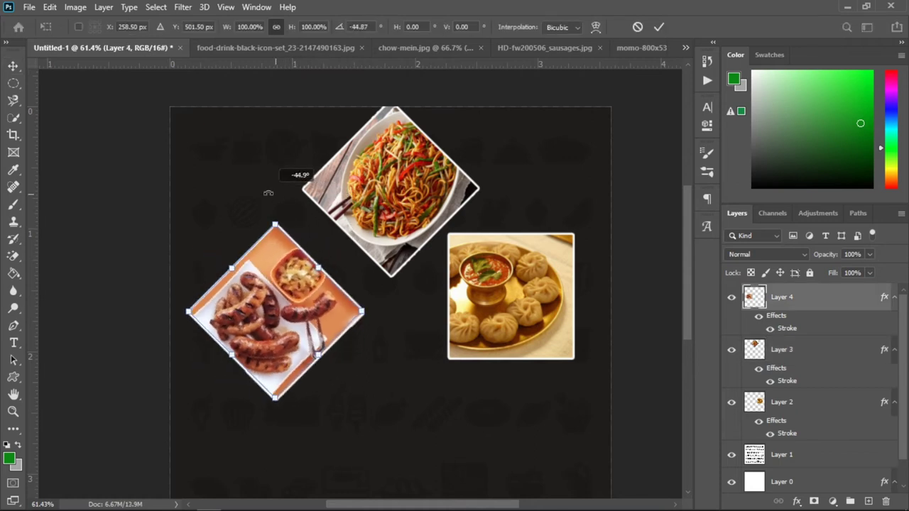
drag(268, 193, 267, 190)
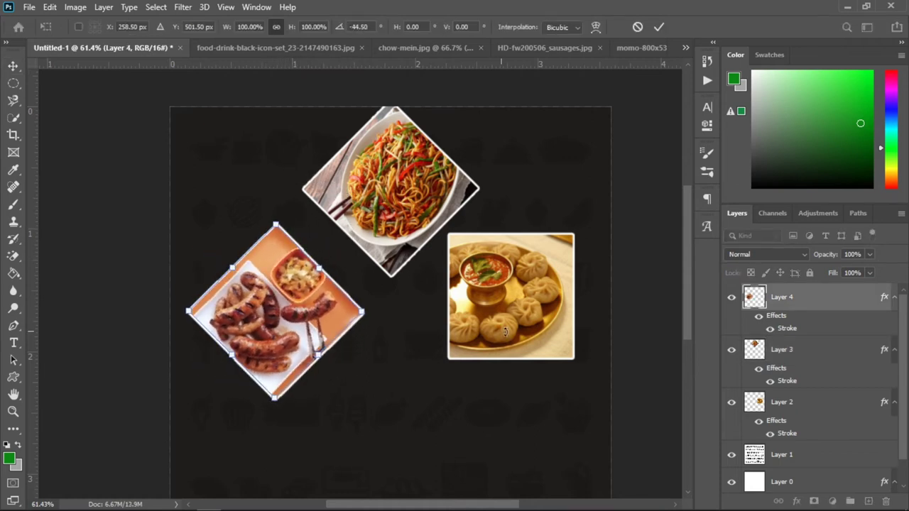
click(657, 27)
click(508, 284)
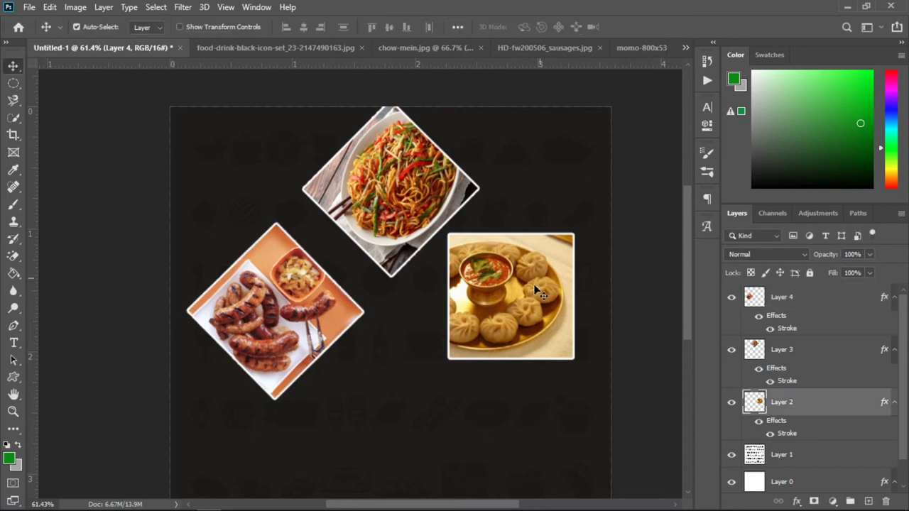
key(ctrl+t)
drag(597, 224, 517, 160)
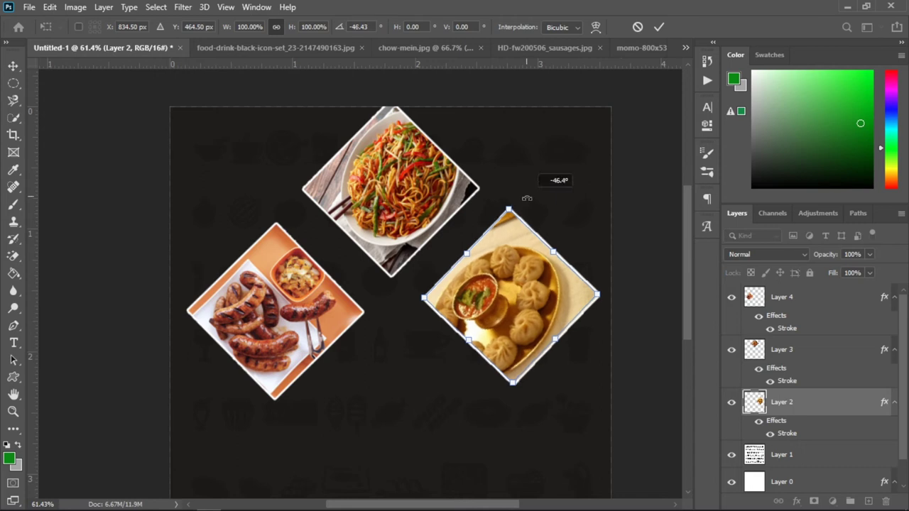
click(659, 27)
- Fit the sausage and momo diamonds snugly against the noodle photo
scroll(327, 325, up, 3)
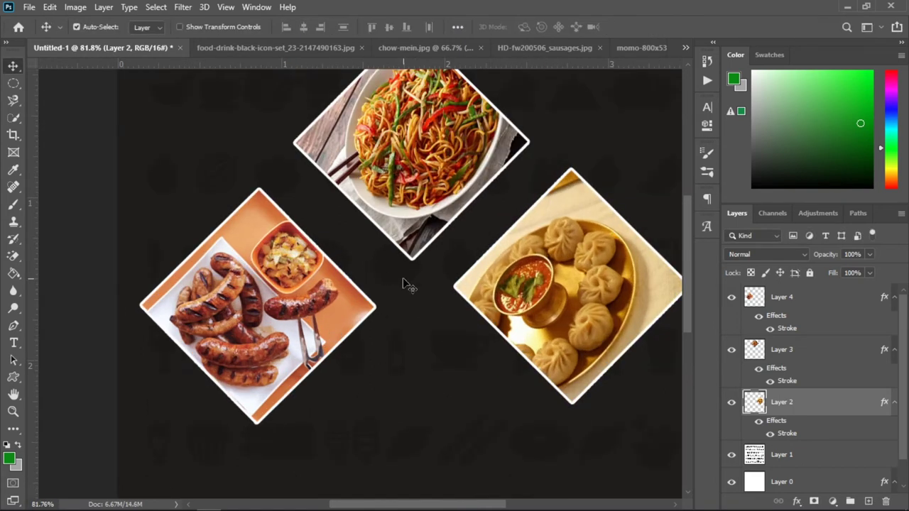
mouse_move(274, 306)
mouse_down()
mouse_move(297, 260)
mouse_move(304, 267)
mouse_up()
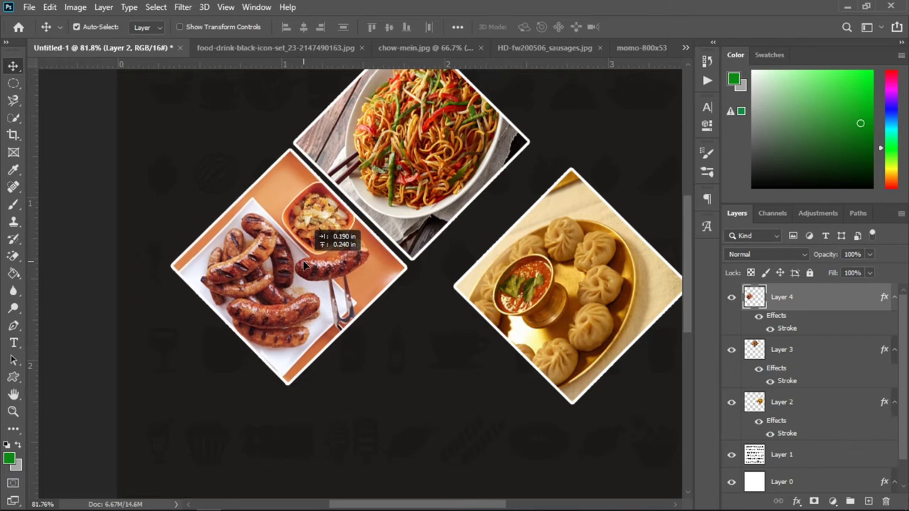
drag(304, 267, 301, 264)
drag(531, 289, 497, 268)
scroll(455, 317, down, 2)
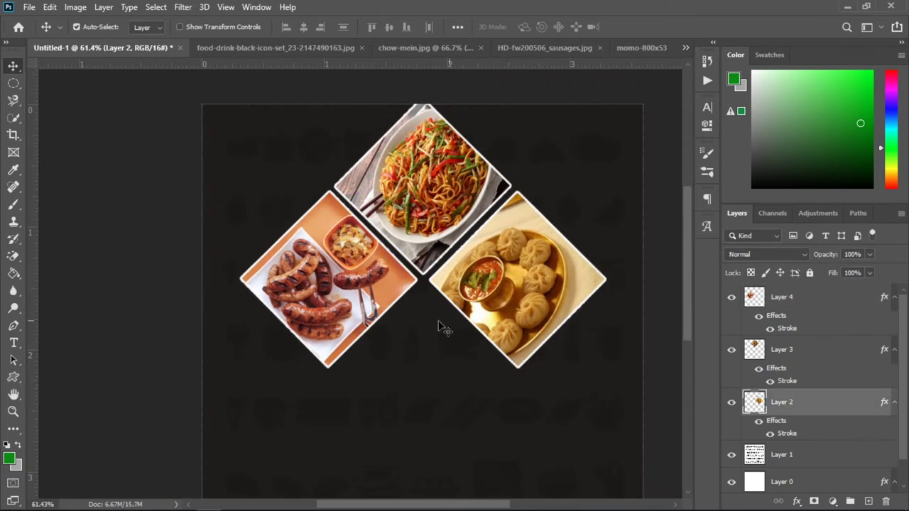
shift+click(785, 349)
- Scale the three photo layers together to about 123% at the top of the canvas
shift+click(799, 301)
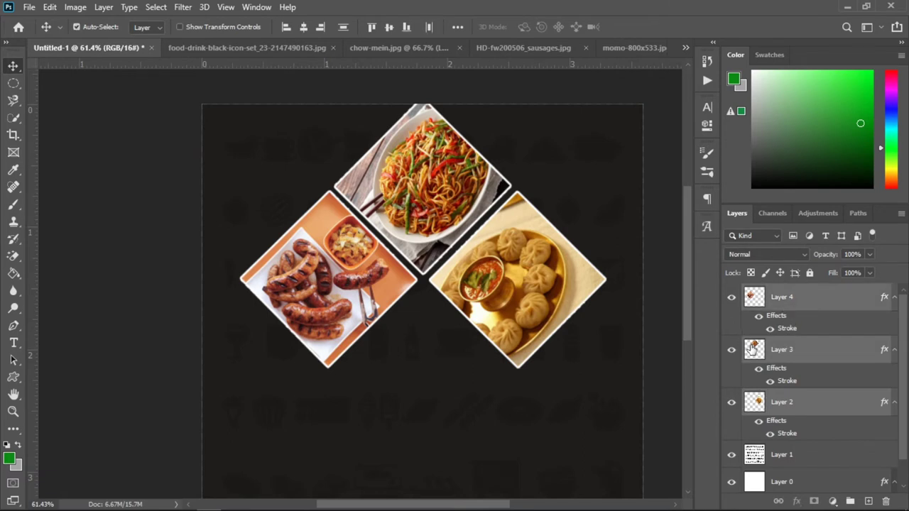
click(800, 303)
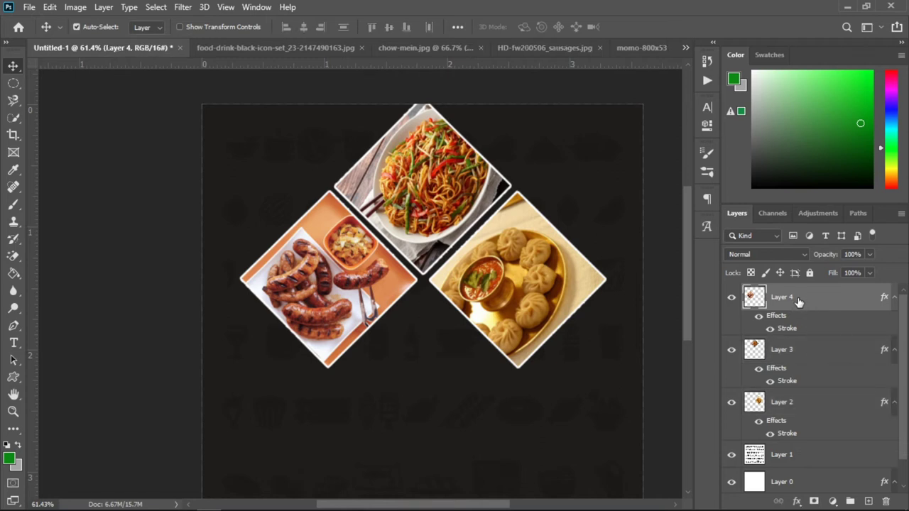
shift+click(800, 406)
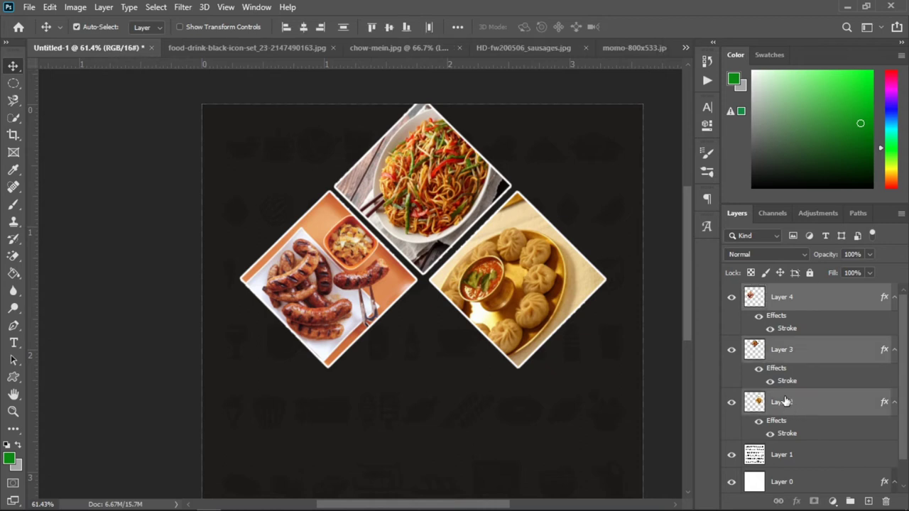
key(ctrl+t)
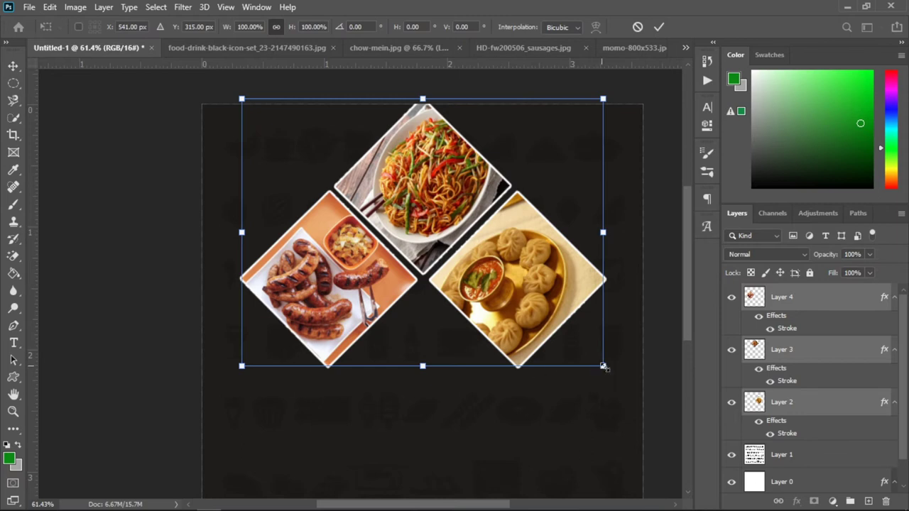
drag(603, 366, 652, 390)
drag(563, 337, 528, 344)
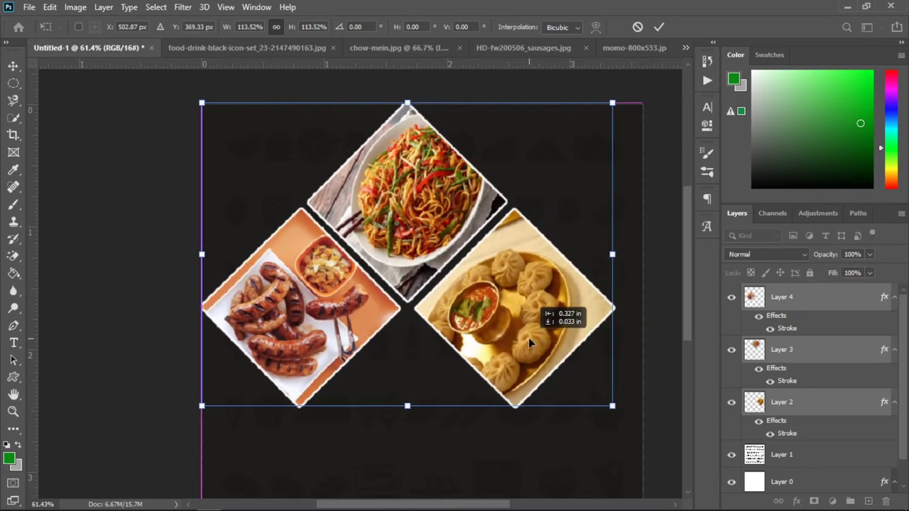
scroll(528, 336, down, 1)
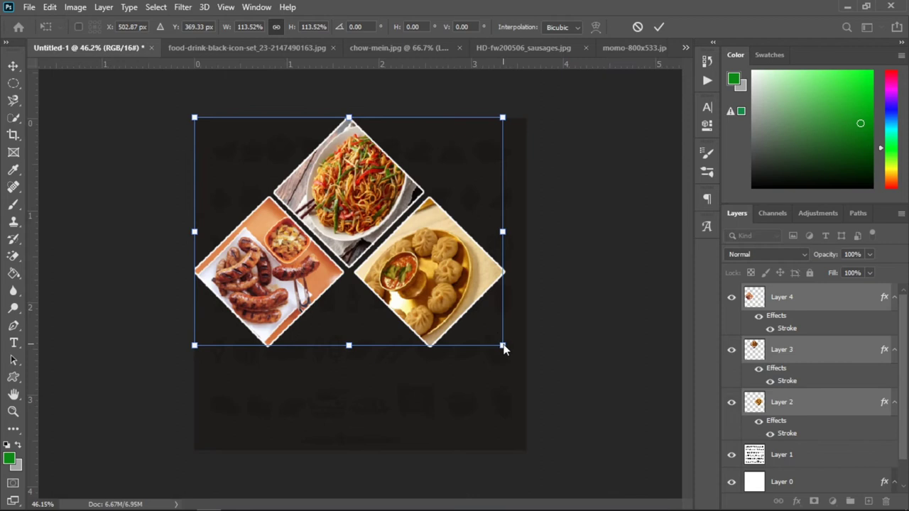
drag(502, 345, 528, 365)
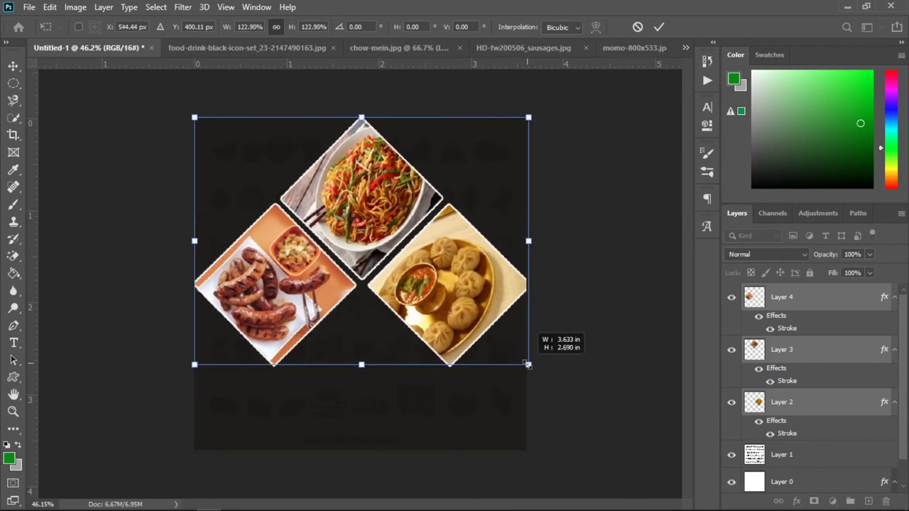
drag(463, 268, 460, 263)
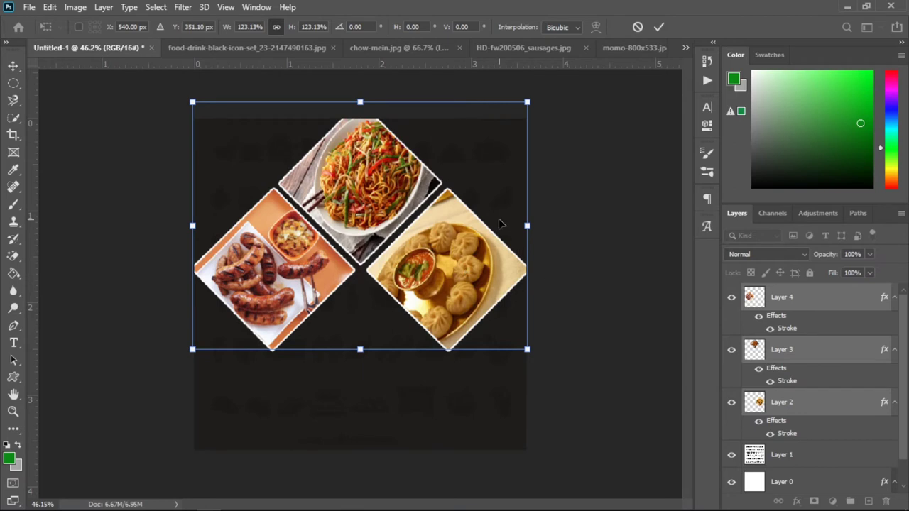
mouse_move(455, 252)
mouse_down()
mouse_move(456, 238)
mouse_move(476, 245)
mouse_up()
key(Return)
- Shrink the photo group slightly, shift it down and commit its final size
alt+scroll(462, 245, up, 2)
key(ctrl+t)
drag(563, 349, 560, 359)
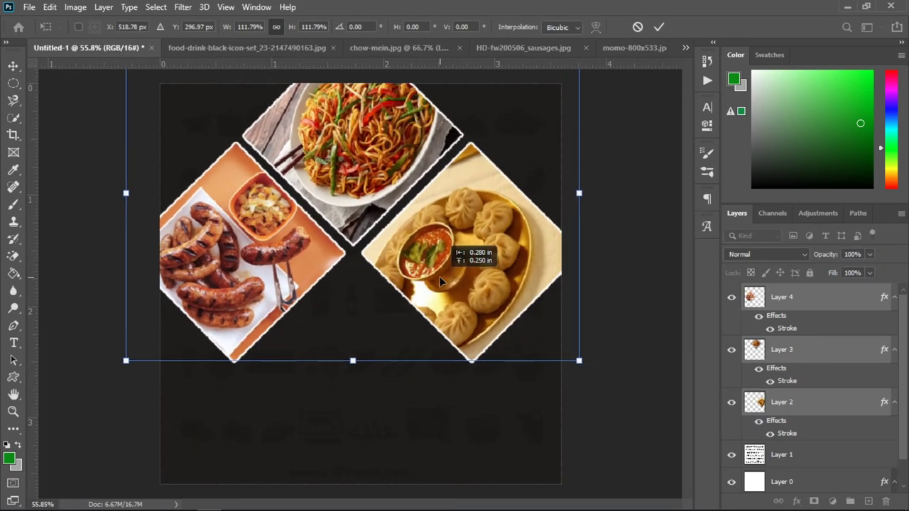
click(656, 30)
click(807, 363)
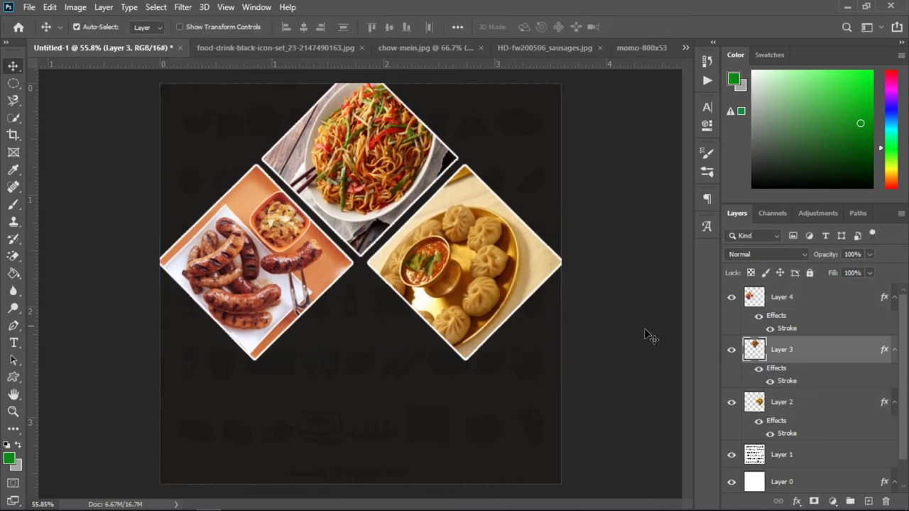
- Move the momo diamond up against the noodle photo and nudge it left and down
click(497, 279)
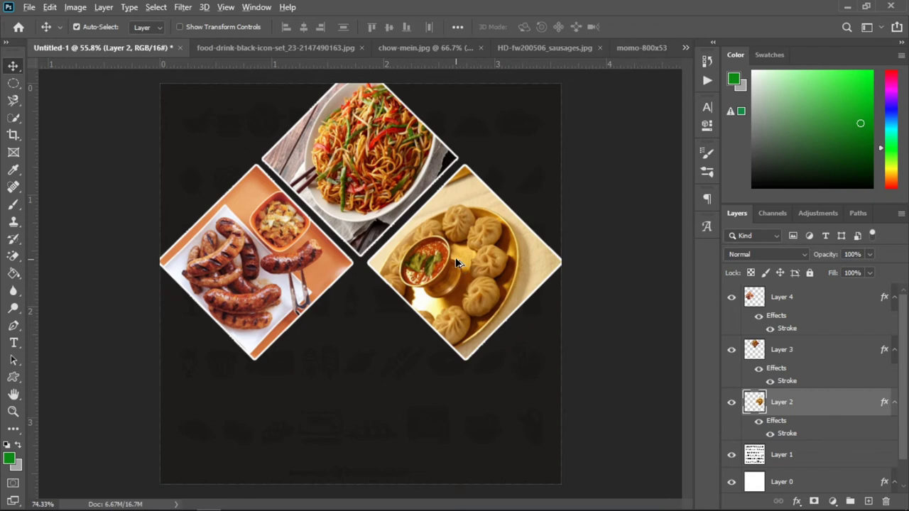
scroll(458, 264, up, 3)
drag(451, 240, 447, 232)
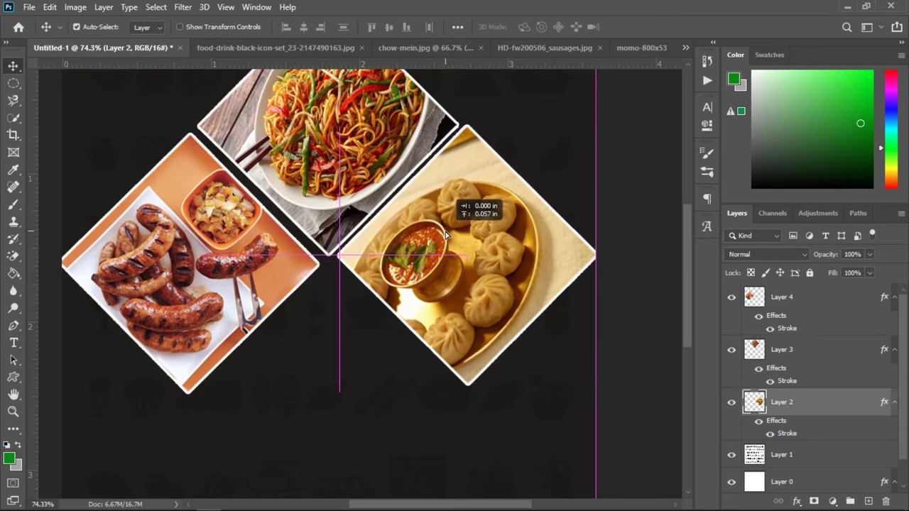
drag(447, 235, 447, 239)
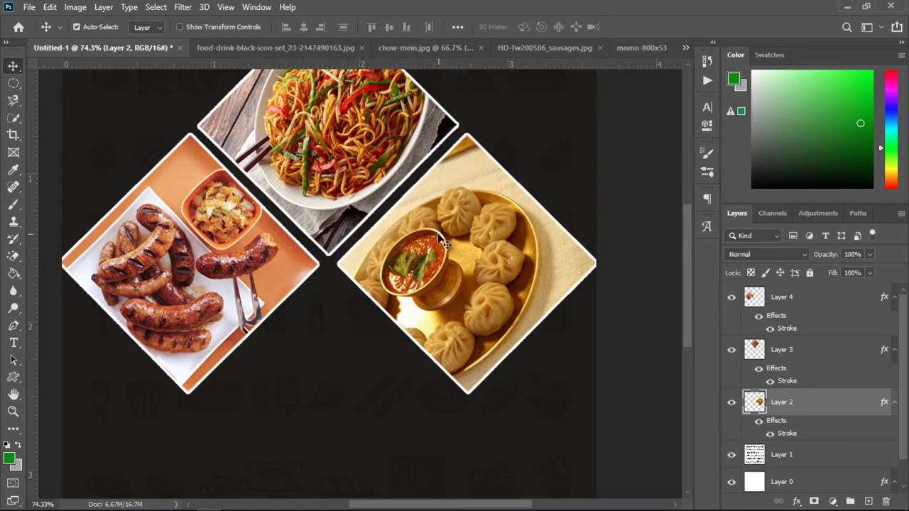
drag(445, 239, 453, 216)
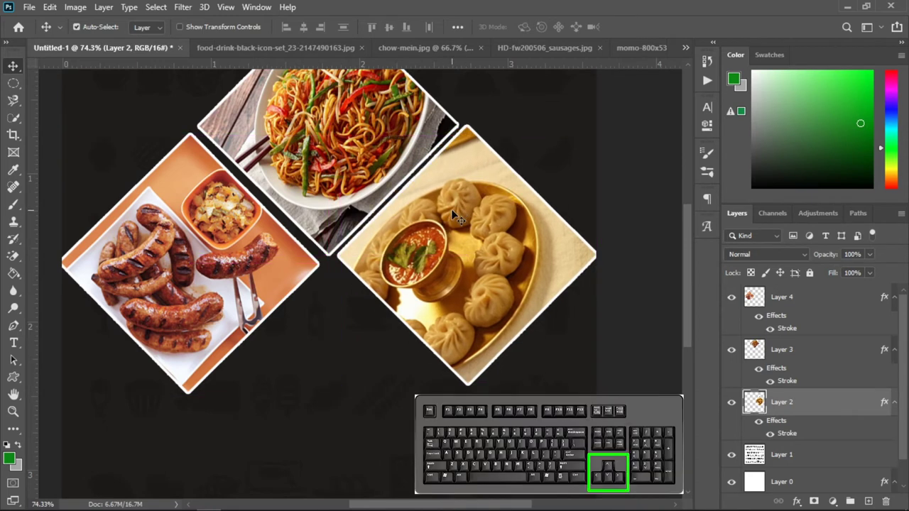
key(Left)
key(Left)
key(Left)
key(Left)
key(Down)
key(Down)
key(Down)
key(Down)
key(Down)
key(Down)
key(Down)
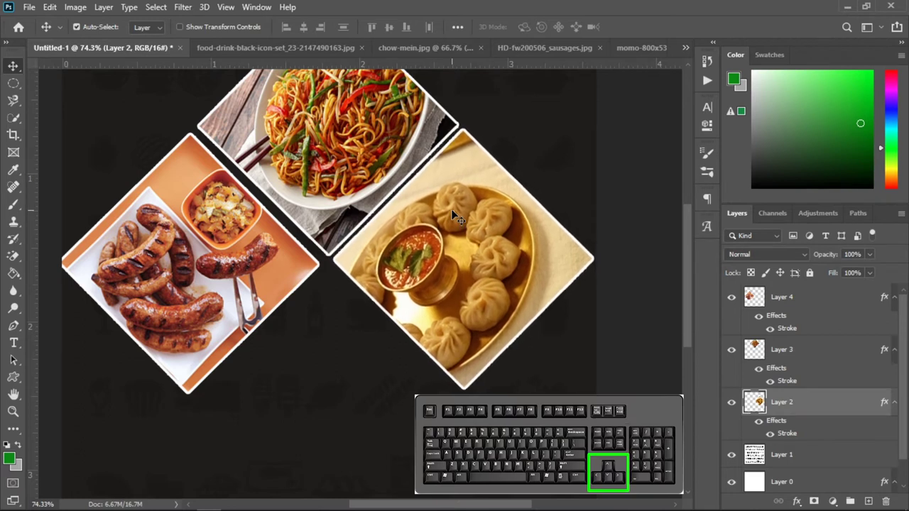
- Nudge the sausage diamond right and up, and the momo diamond slightly further down
click(186, 250)
key(Right)
key(Right)
key(Right)
key(Up)
key(Up)
key(Right)
key(Right)
key(Right)
key(Up)
key(Up)
key(Up)
key(Down)
key(Down)
key(Down)
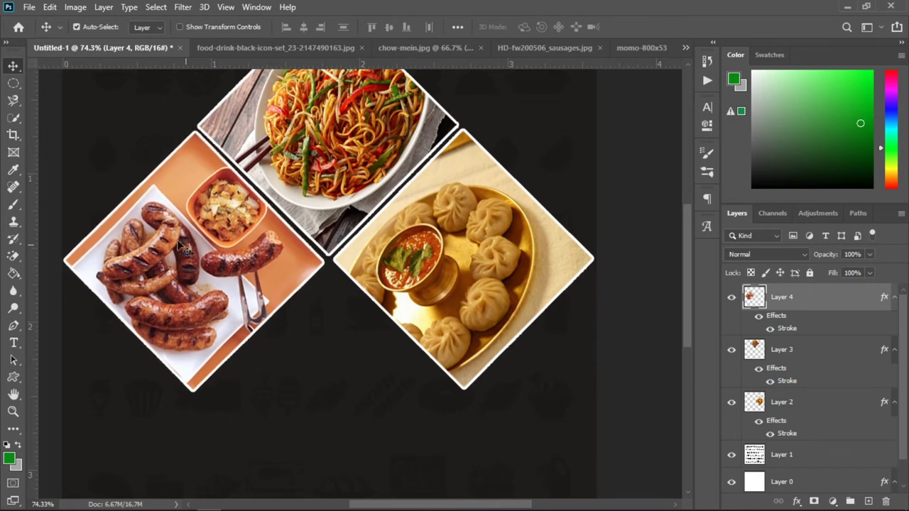
- Rotate the sausage diamond about -1.08° to align it, then nudge it right and down
key(ctrl+t)
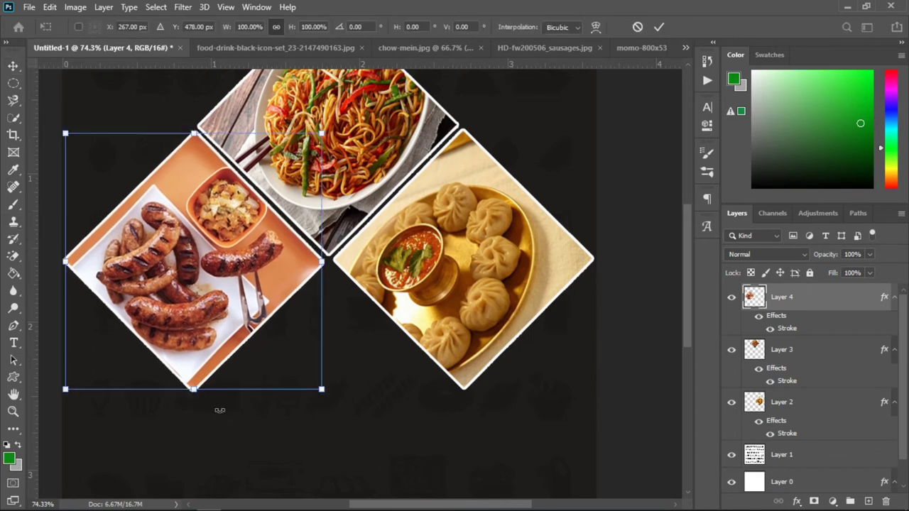
drag(333, 405, 336, 401)
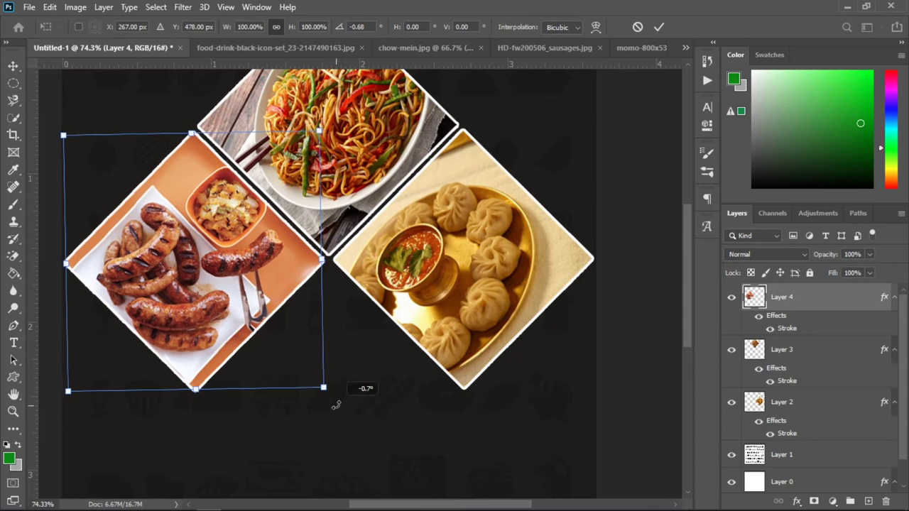
click(663, 31)
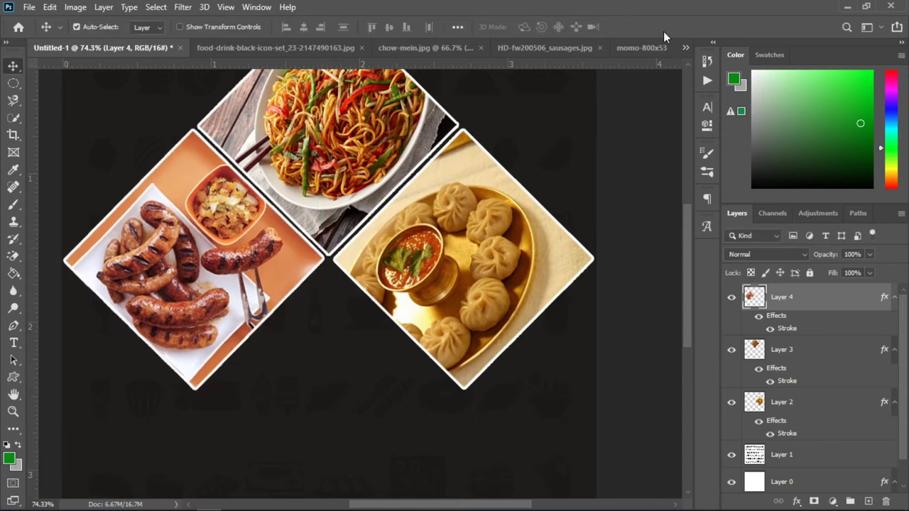
key(Right)
key(Down)
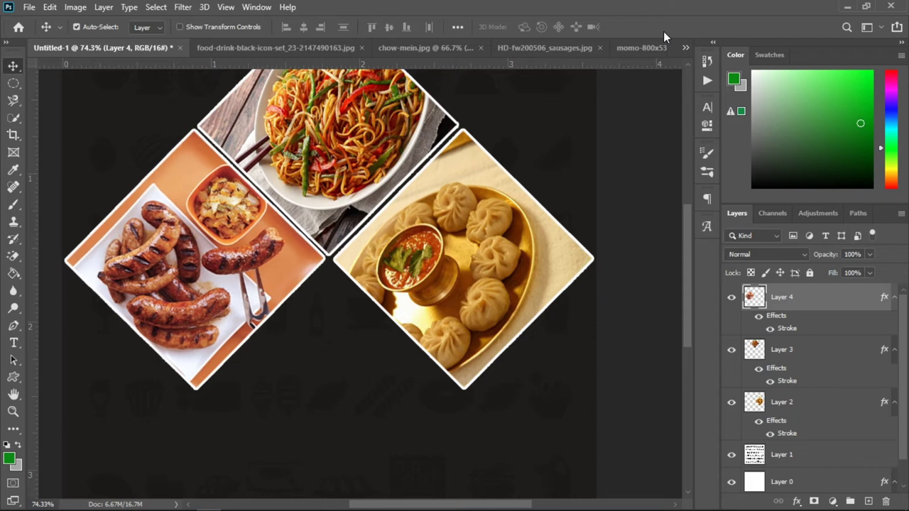
key(Right)
key(Down)
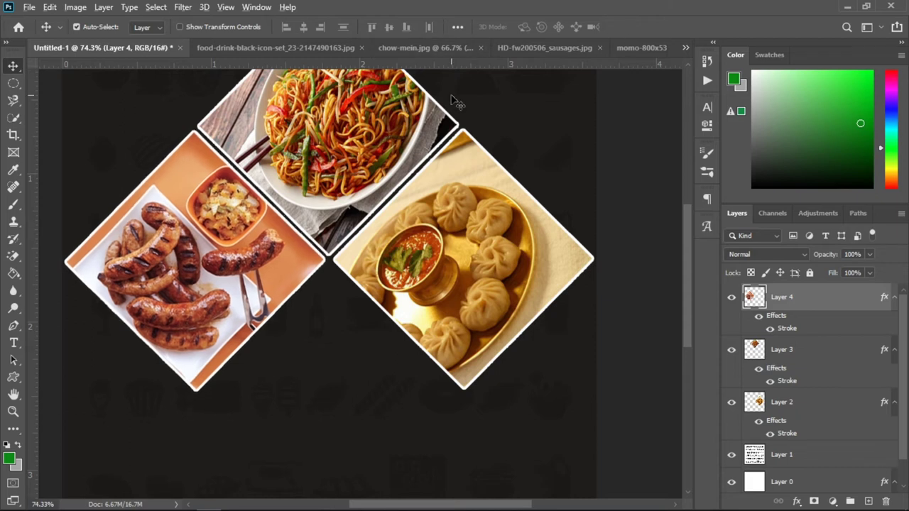
scroll(458, 100, down, 2)
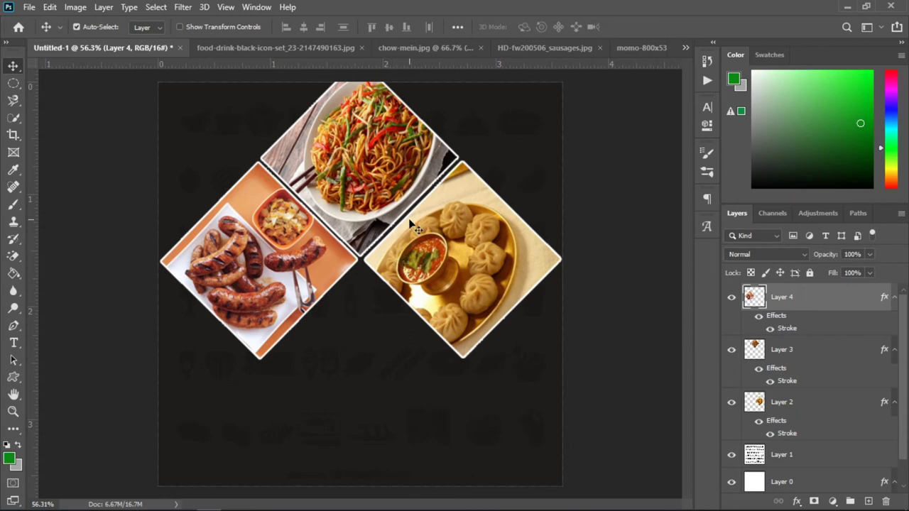
scroll(419, 269, down, 1)
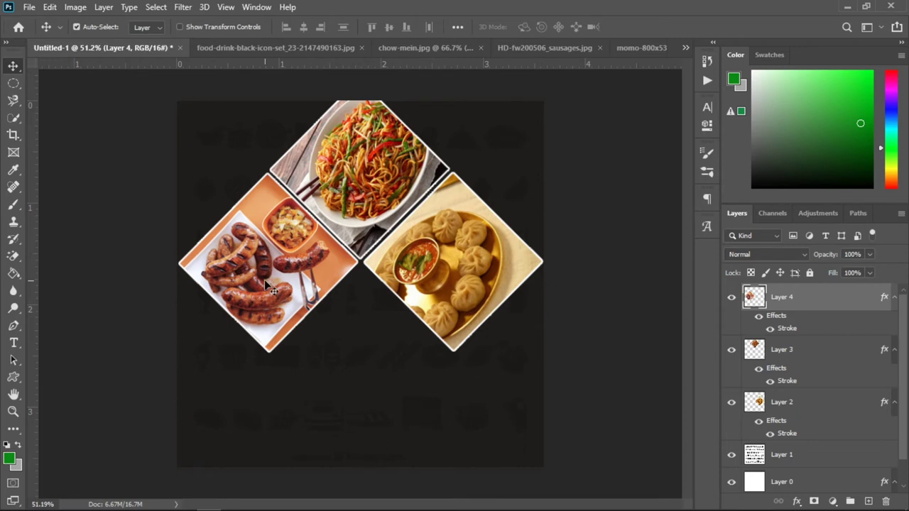
click(30, 7)
click(40, 32)
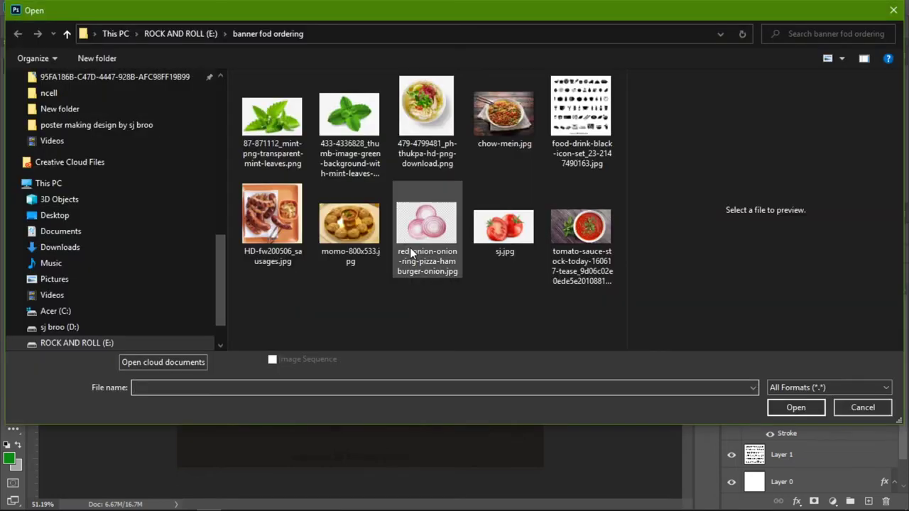
click(362, 133)
ctrl+click(283, 134)
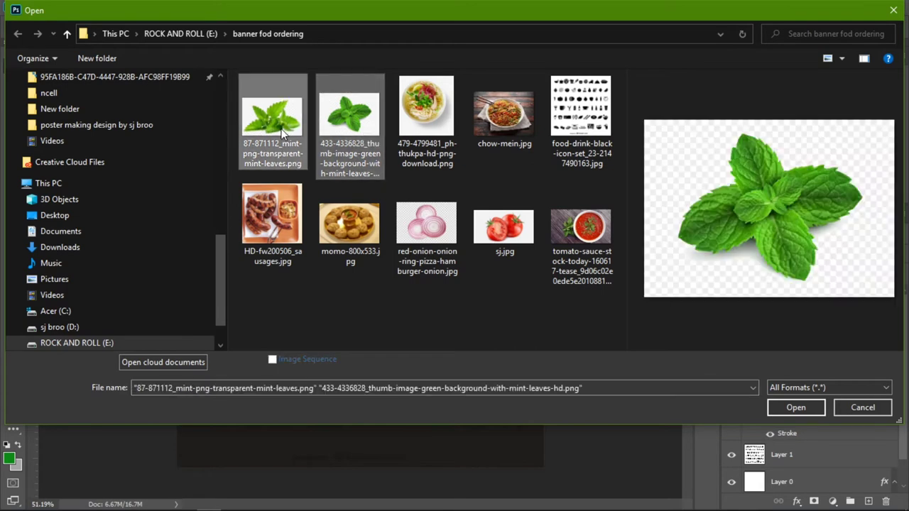
click(795, 407)
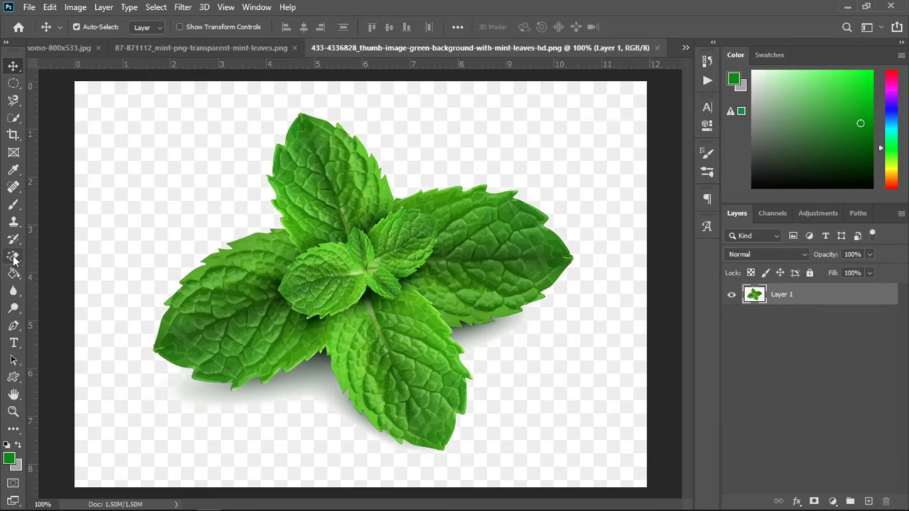
- Magic-erase the white background around the mint leaves and move them up slightly
click(14, 260)
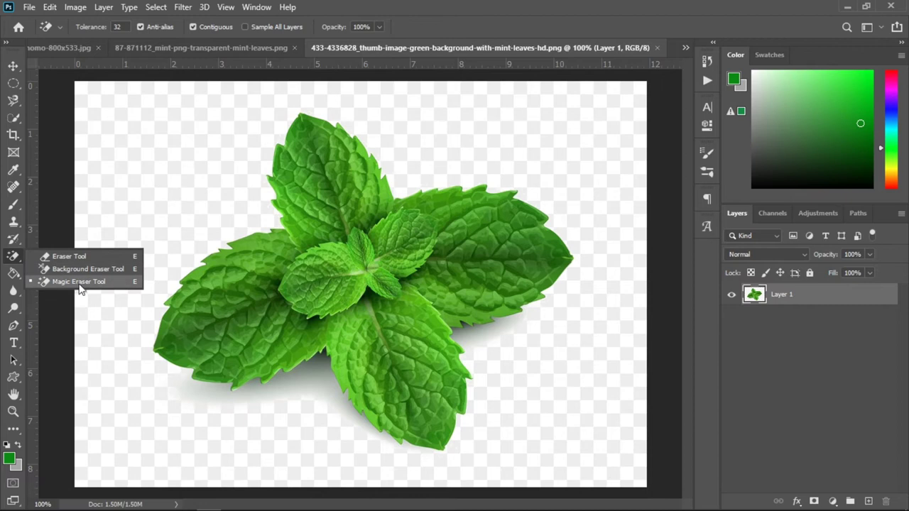
click(78, 282)
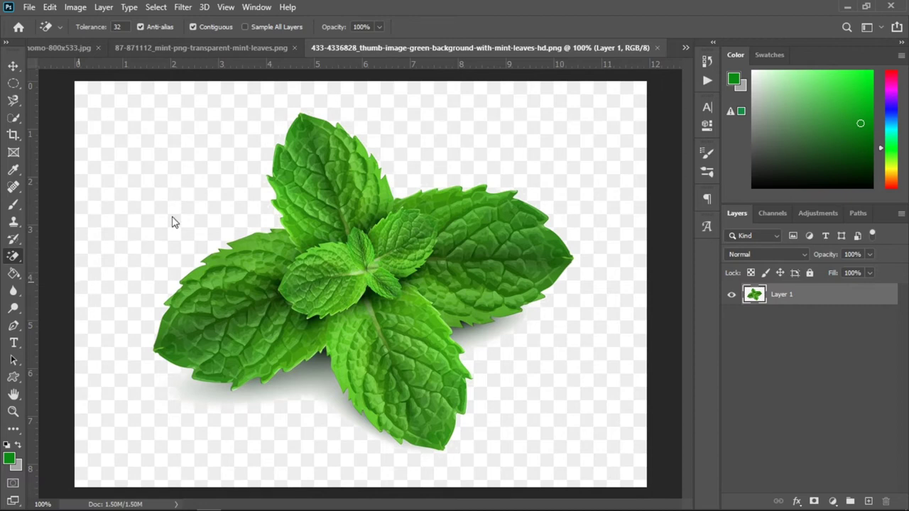
click(179, 199)
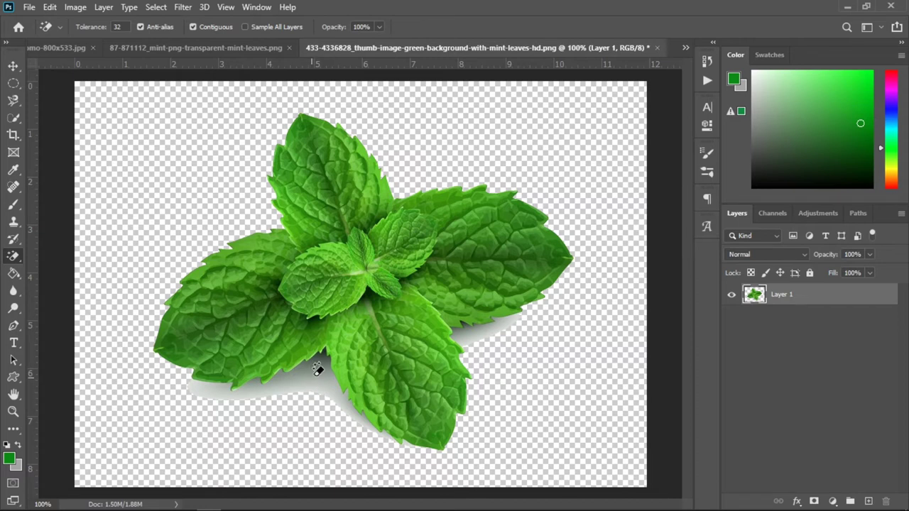
click(13, 67)
drag(402, 267, 409, 254)
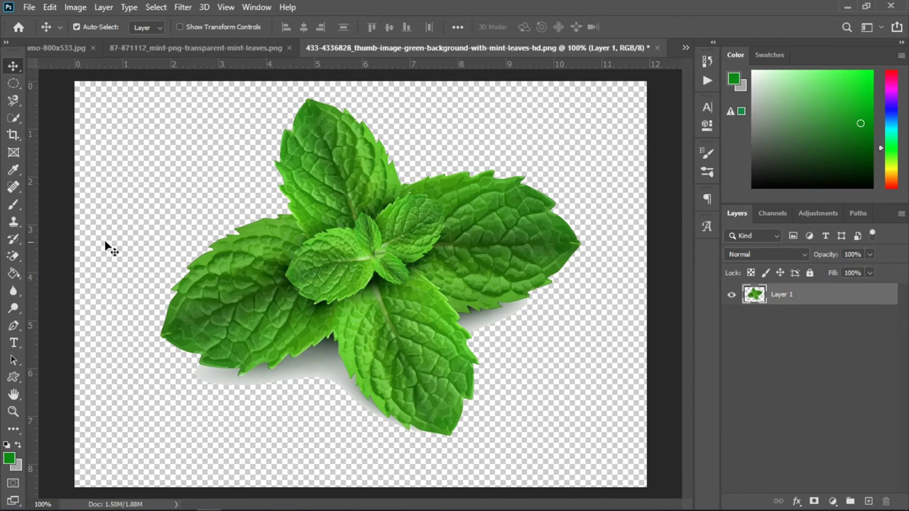
- Erase the grey shadow with the Background Eraser and drag the mint leaves into the food collage
click(12, 254)
click(71, 266)
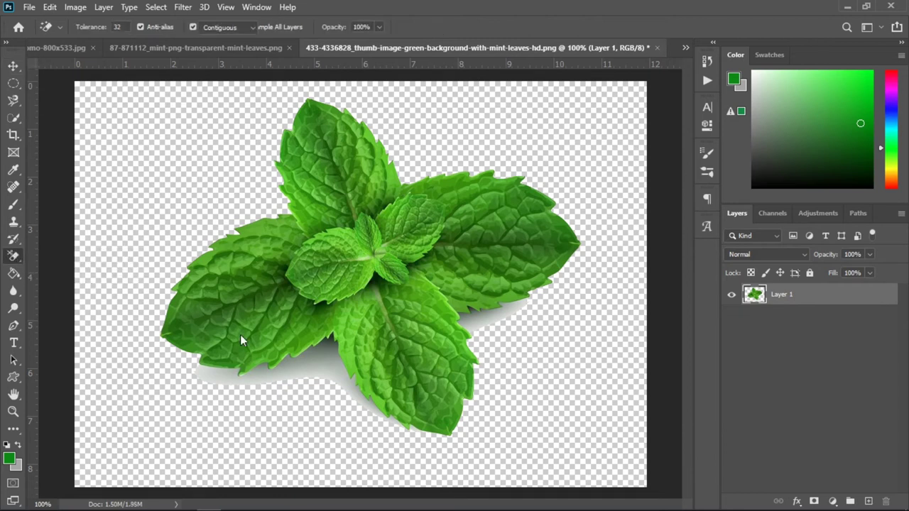
drag(332, 368, 211, 371)
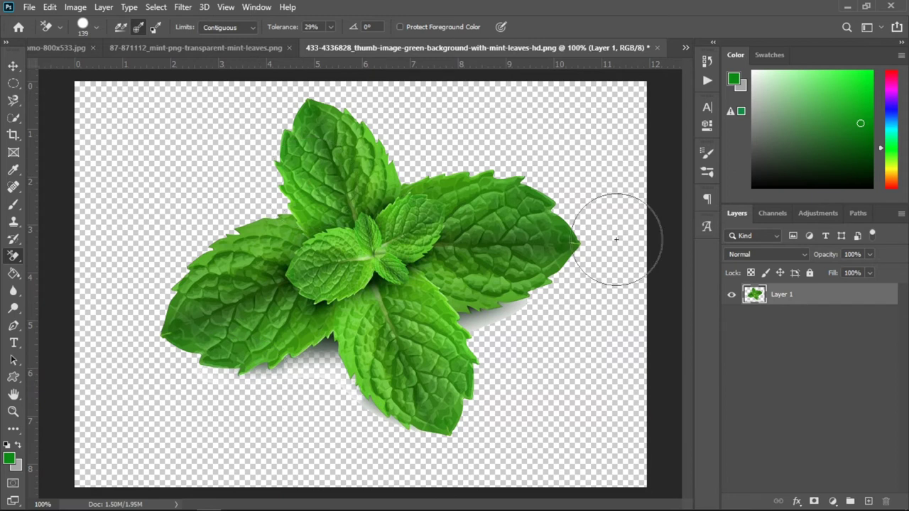
click(12, 67)
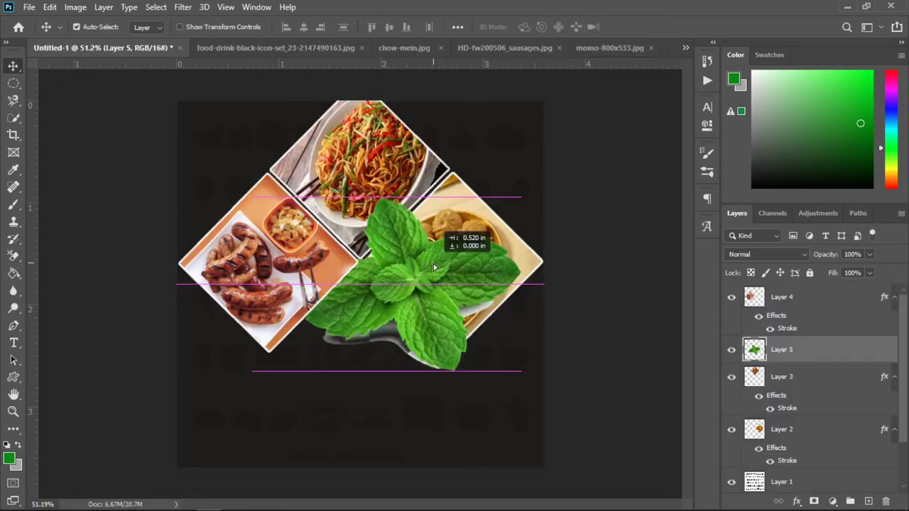
drag(284, 203, 433, 273)
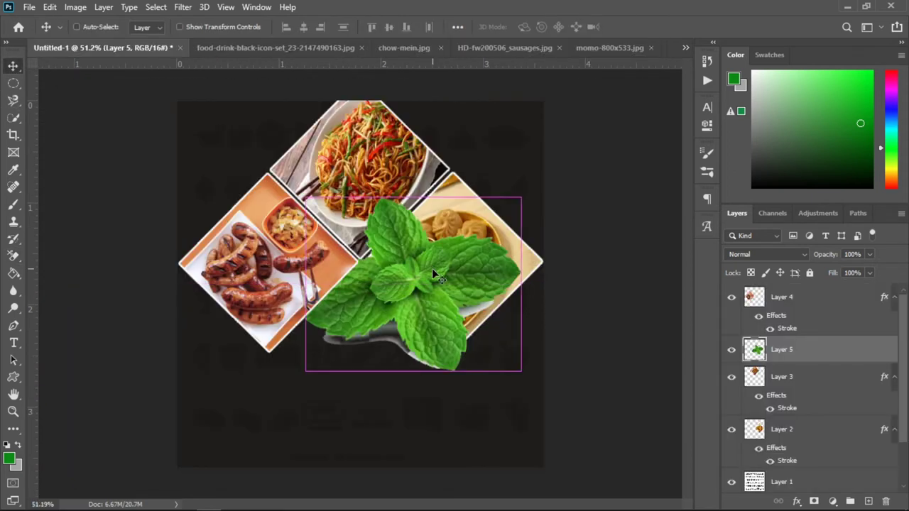
- Rotate the mint leaves about 123°, scale them to about 61% and place them top-left
key(ctrl+t)
mouse_move(529, 190)
mouse_down()
mouse_move(453, 411)
mouse_move(426, 420)
mouse_up()
drag(398, 277, 156, 142)
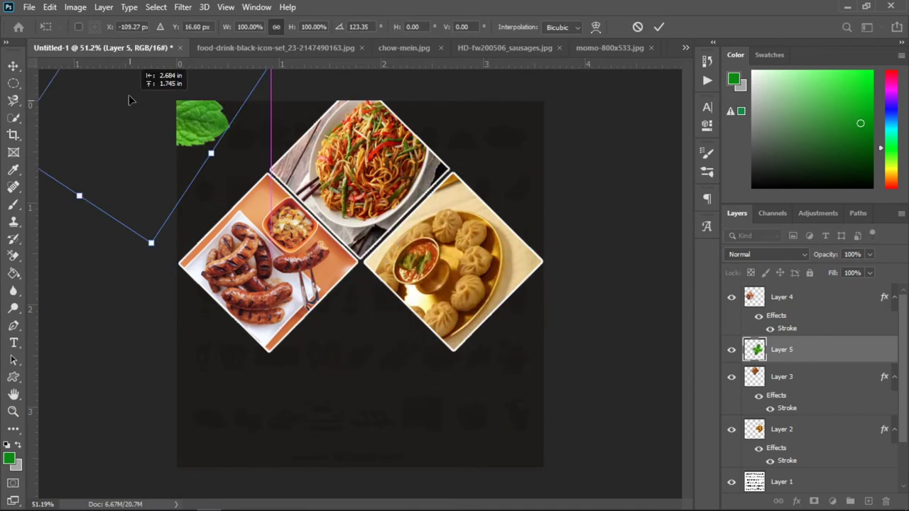
mouse_move(305, 88)
mouse_down()
mouse_move(159, 92)
mouse_move(213, 125)
mouse_up()
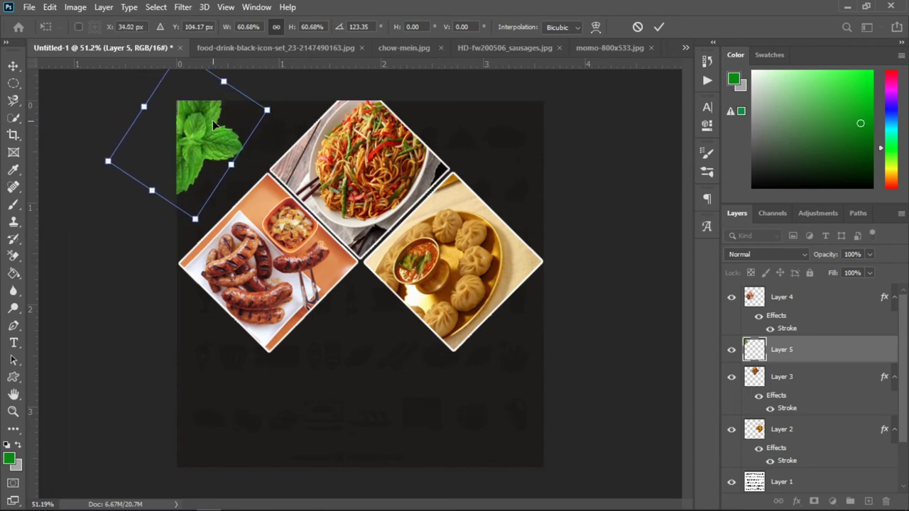
click(658, 31)
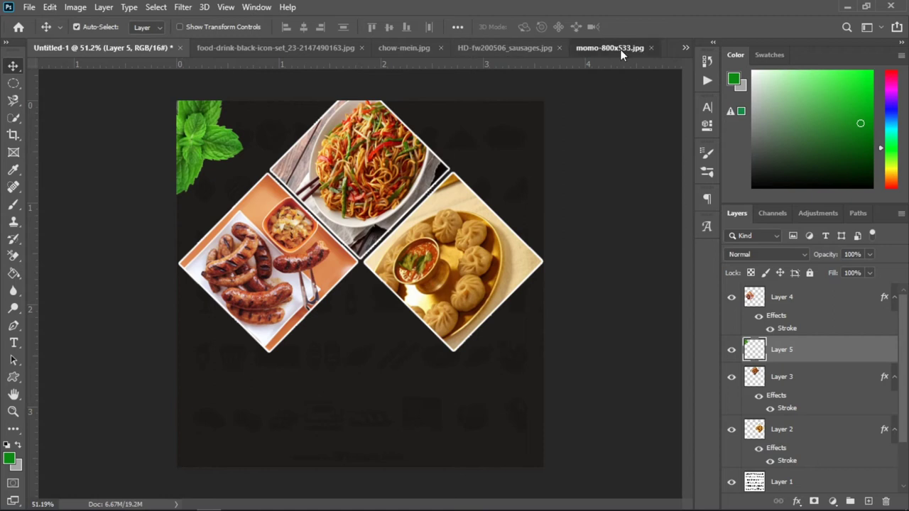
key(ctrl+shift+Tab)
- Make the 87-871112 mint image's white background and leaf gaps transparent, then nudge the sprig right
click(254, 47)
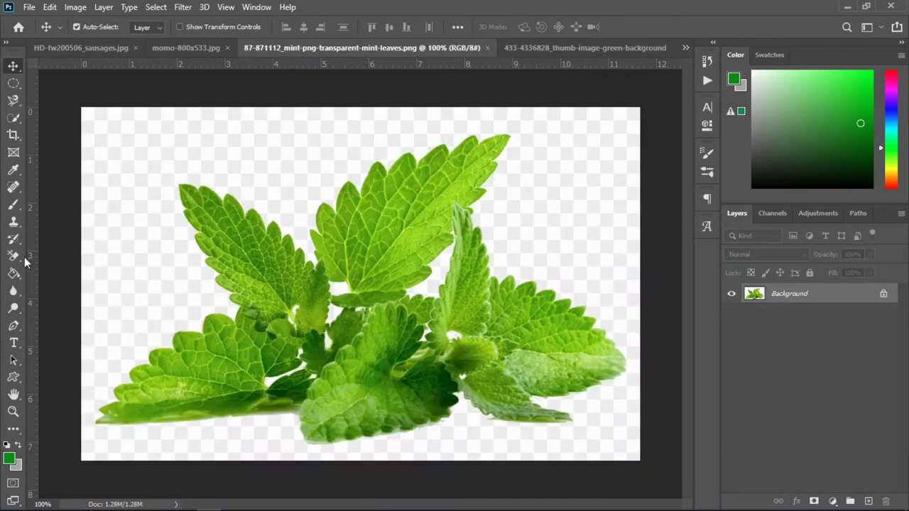
click(13, 256)
click(178, 248)
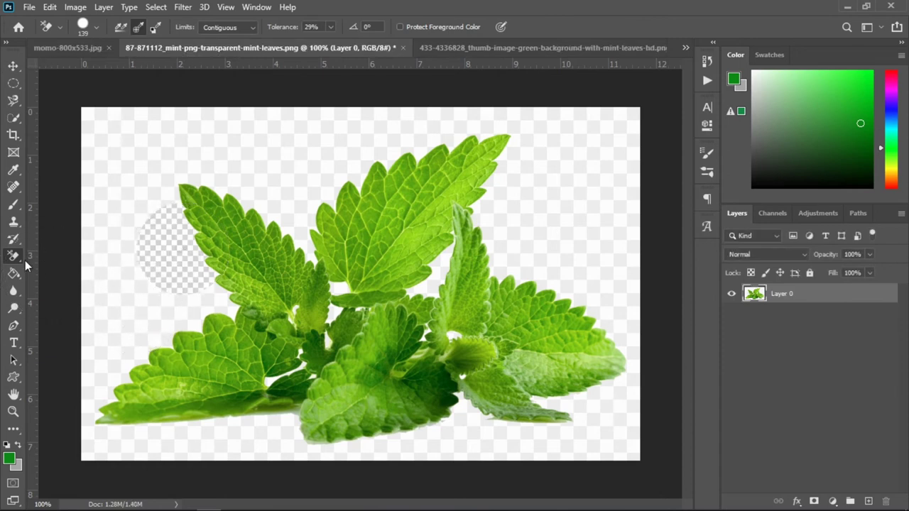
right_click(13, 256)
click(64, 281)
click(124, 191)
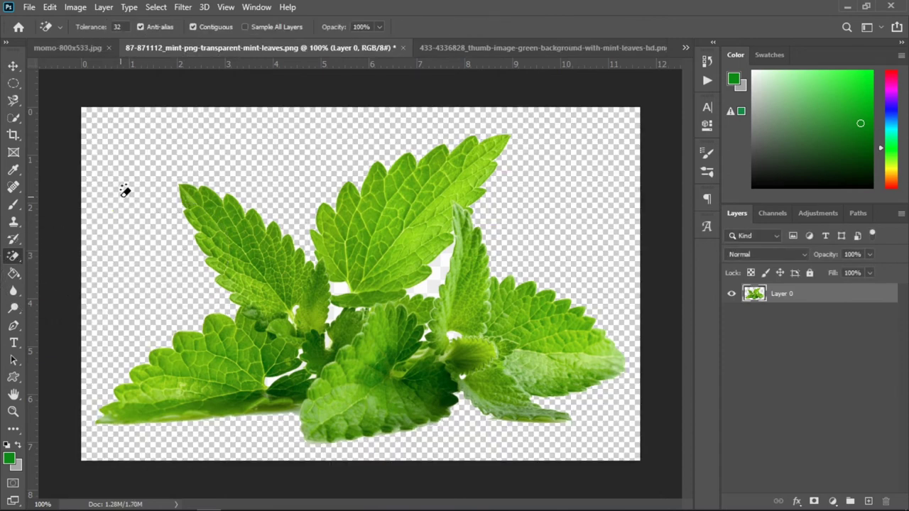
click(435, 282)
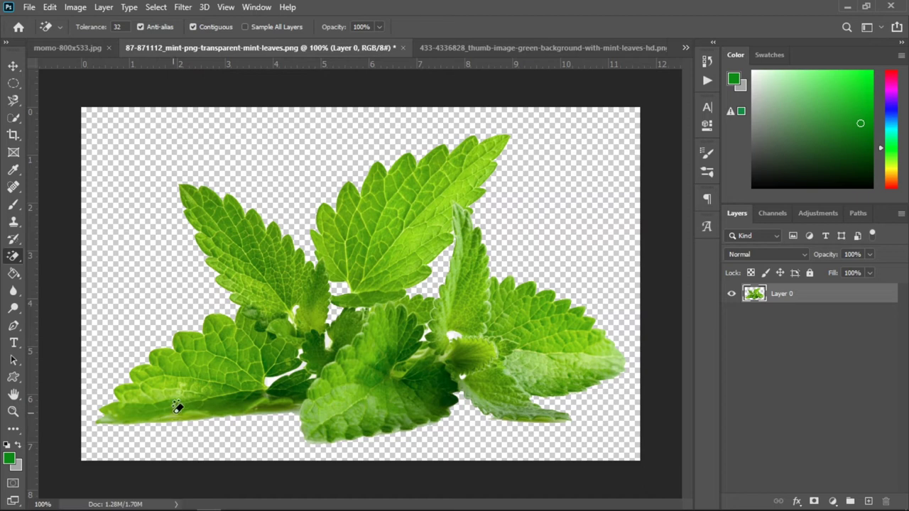
click(13, 66)
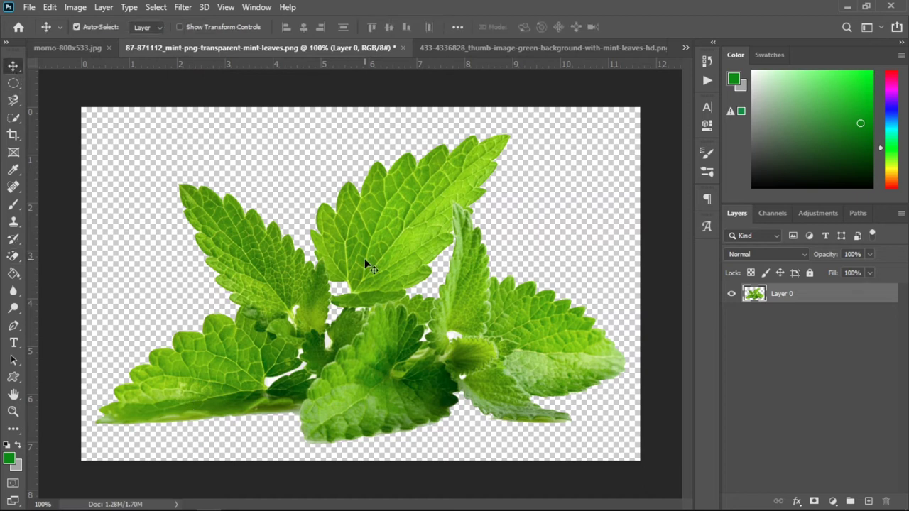
drag(416, 252, 431, 237)
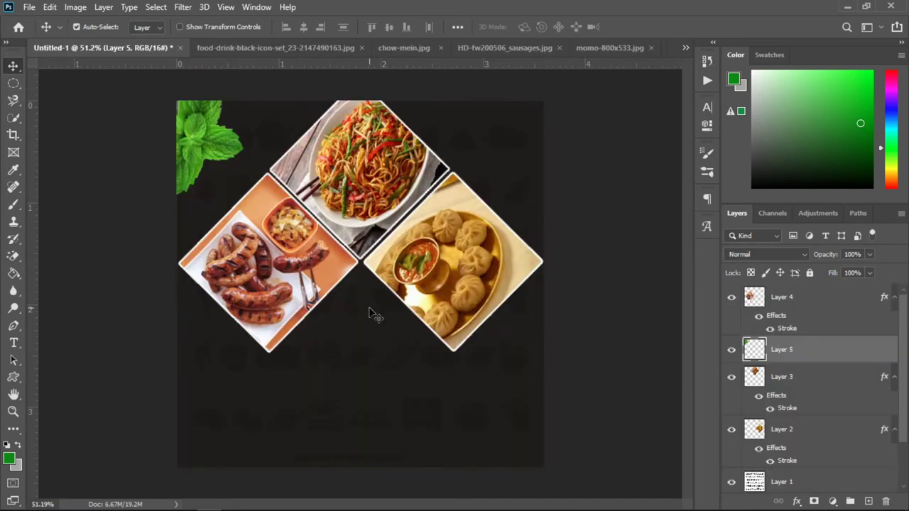
- Bring the second mint sprig in as Layer 6, rotated about -105° and scaled to 68% along the right edge
mouse_move(369, 313)
mouse_down()
mouse_move(382, 294)
mouse_move(383, 379)
mouse_up()
key(ctrl+t)
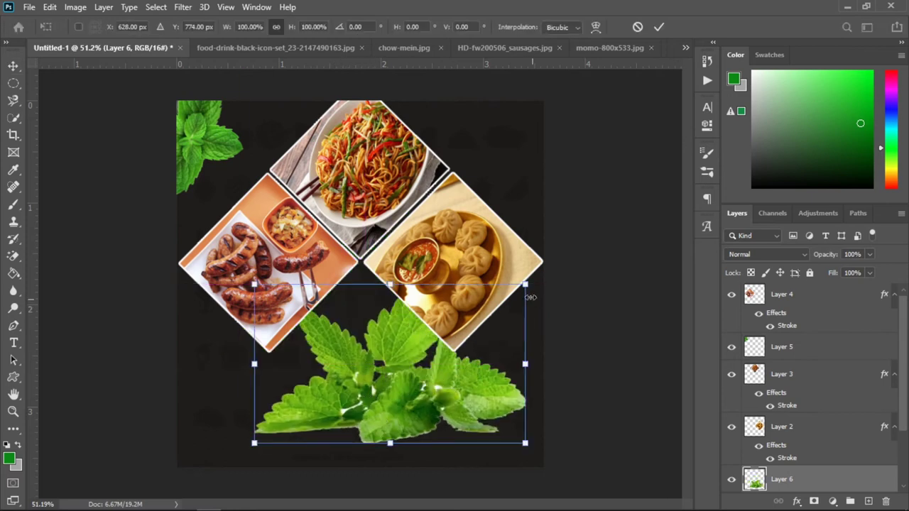
drag(541, 273, 358, 181)
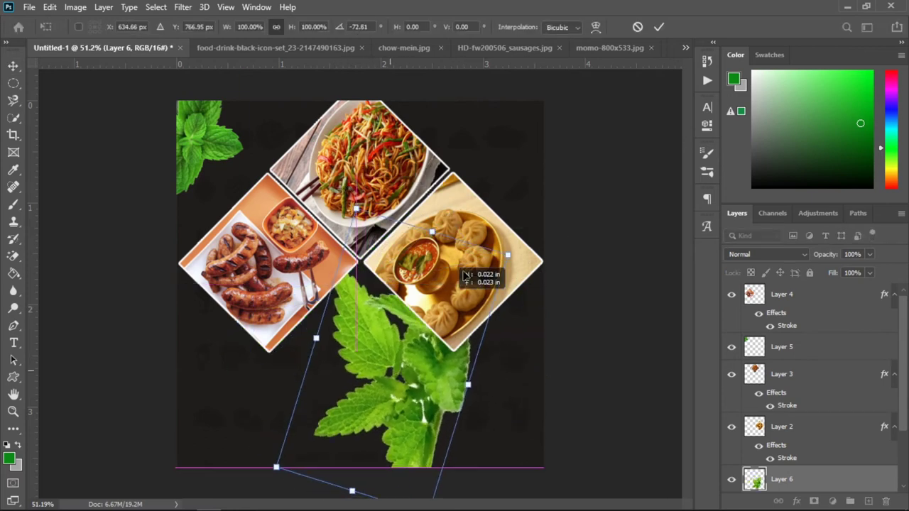
mouse_move(458, 284)
mouse_down()
mouse_move(504, 209)
mouse_move(522, 208)
mouse_up()
drag(541, 360, 555, 290)
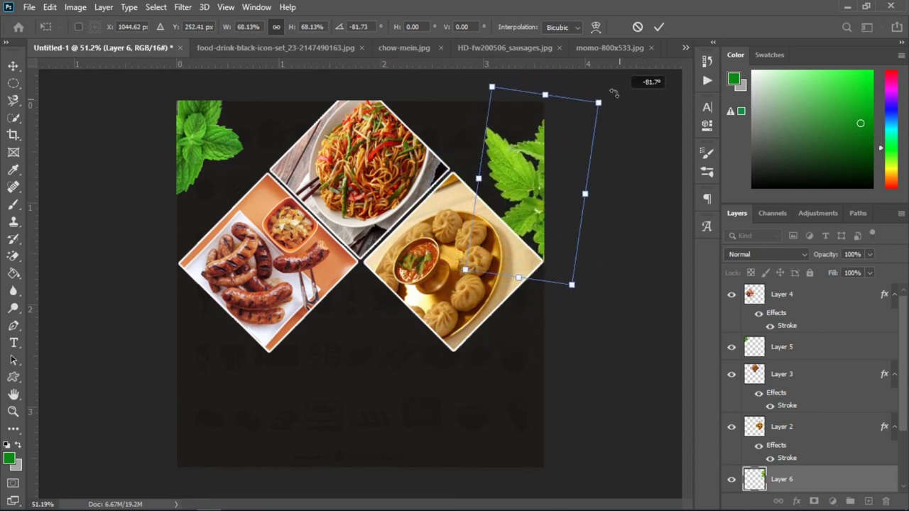
drag(636, 124, 584, 75)
drag(556, 181, 559, 222)
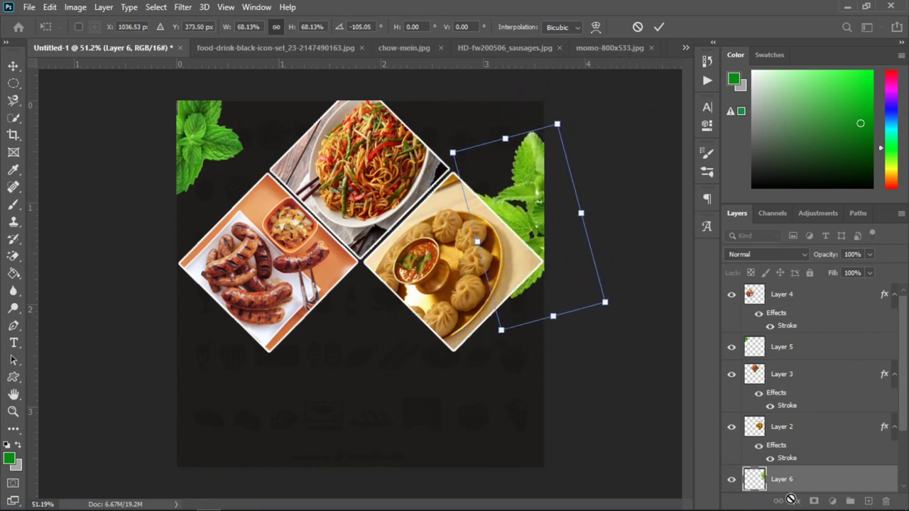
key(Return)
- Move Layer 6 below Layer 3 and raise the right mint sprig slightly
drag(780, 483, 779, 426)
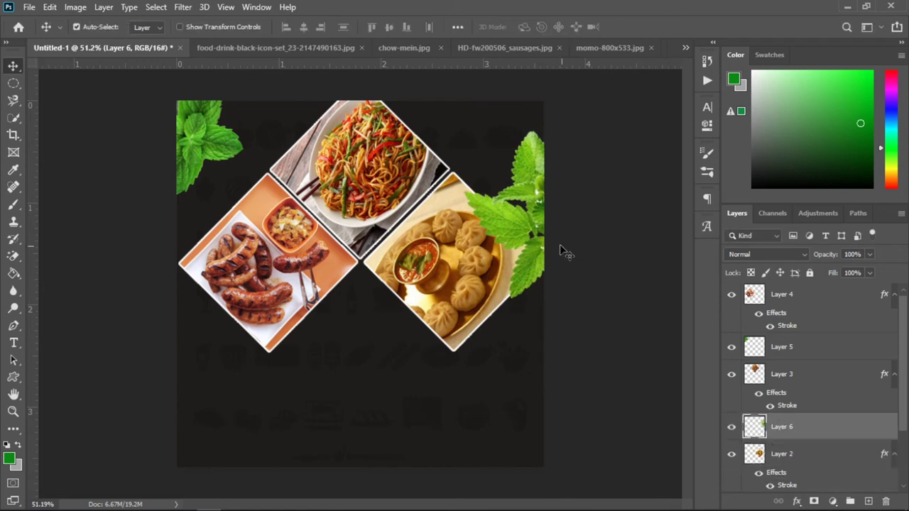
drag(542, 232, 547, 212)
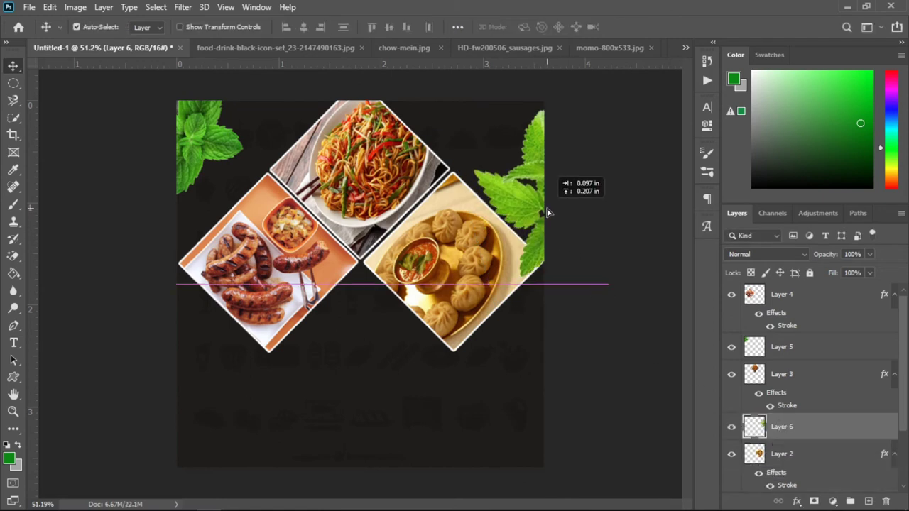
drag(546, 212, 541, 207)
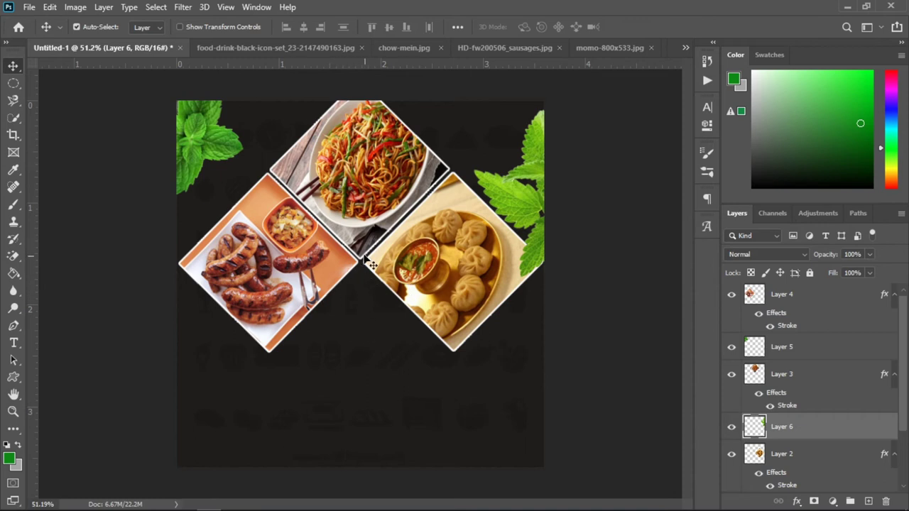
- Open the tomato-sauce photo
click(29, 6)
click(43, 33)
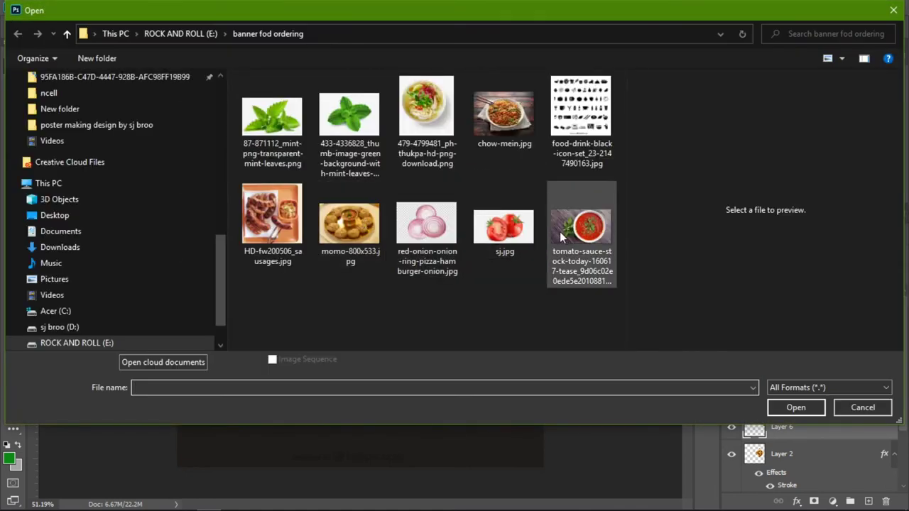
click(576, 239)
click(796, 407)
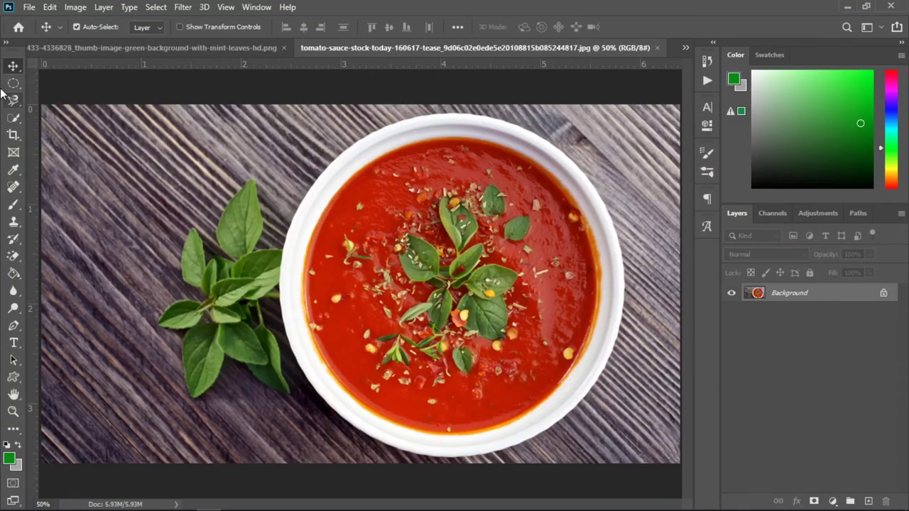
- Select the soup bowl with an elliptical marquee and shift it slightly left
drag(16, 86, 84, 96)
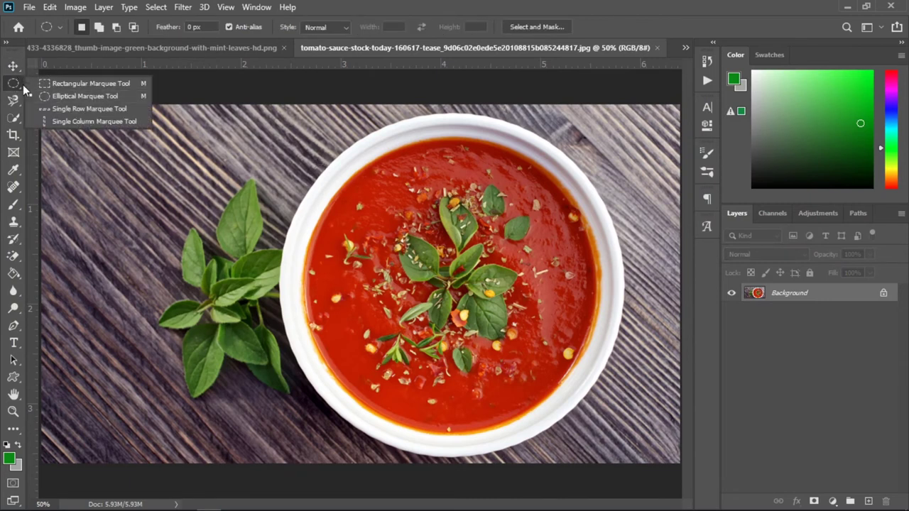
click(58, 96)
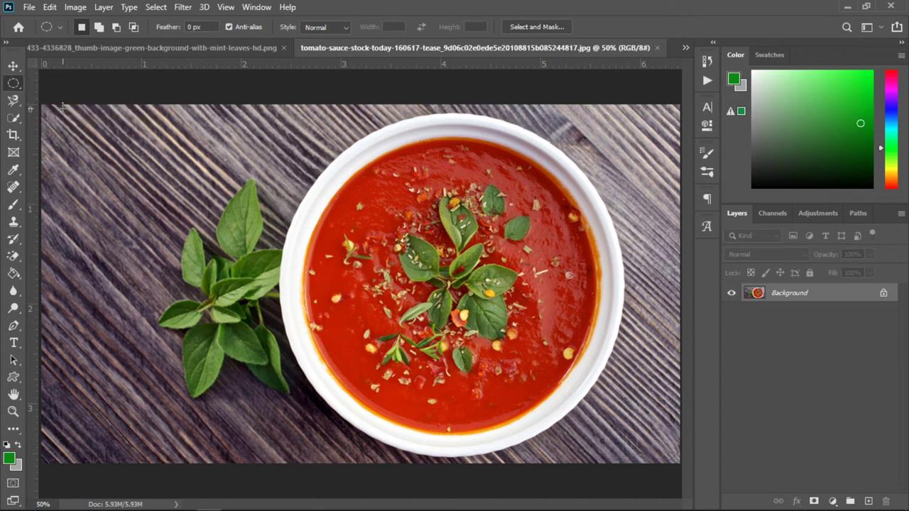
drag(256, 128, 597, 451)
mouse_move(497, 354)
mouse_down()
mouse_move(514, 347)
mouse_move(490, 319)
mouse_up()
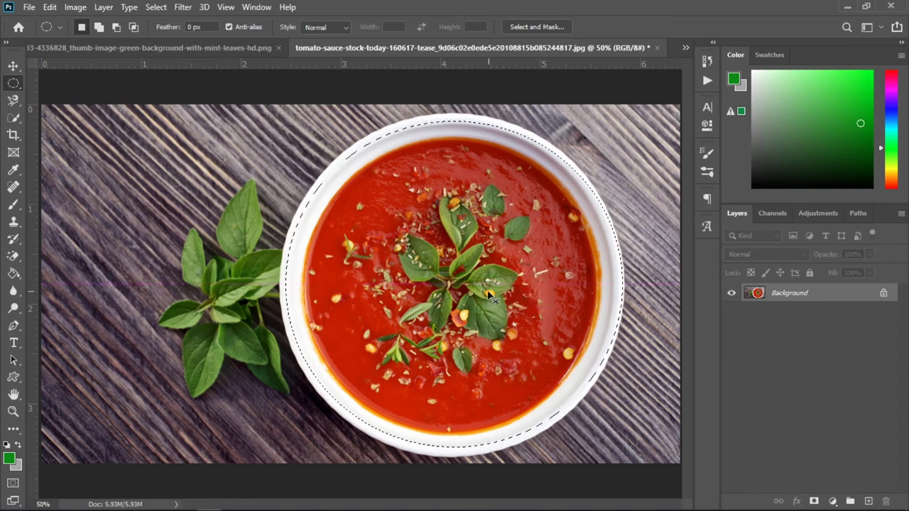
click(13, 66)
drag(461, 244, 433, 245)
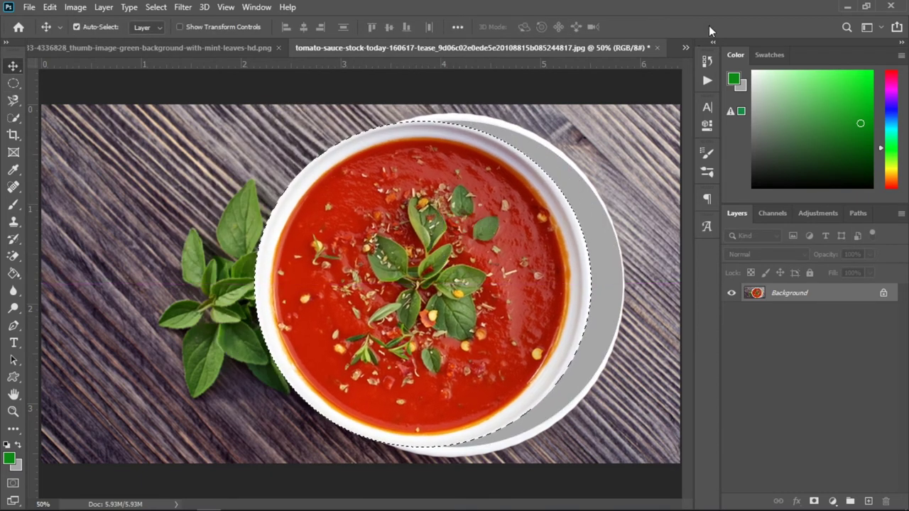
click(685, 48)
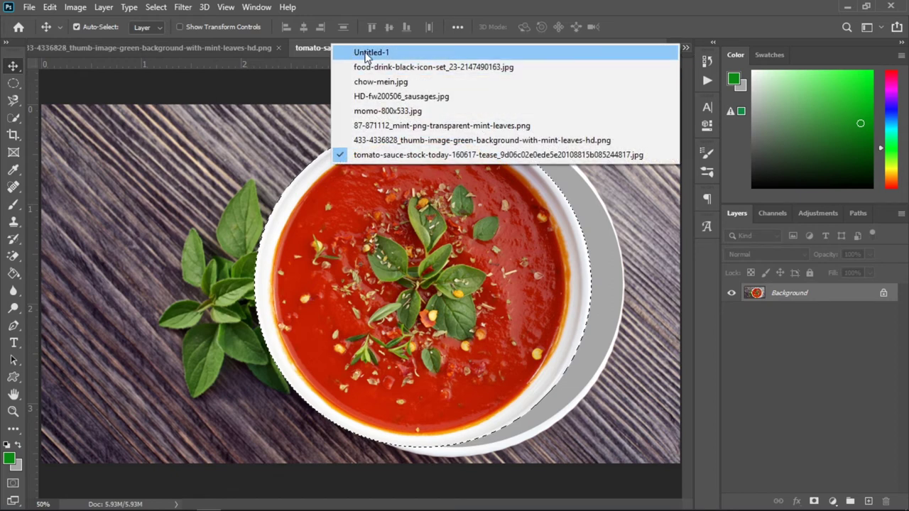
- Paste the soup bowl into Untitled-1 as Layer 7, shrink it, and move the layer to the top
click(370, 55)
click(381, 269)
key(ctrl+v)
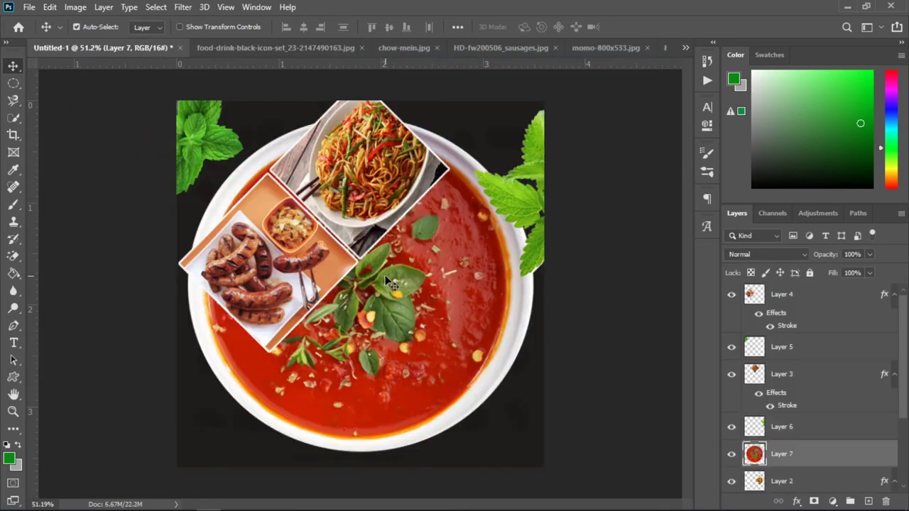
drag(368, 291, 377, 308)
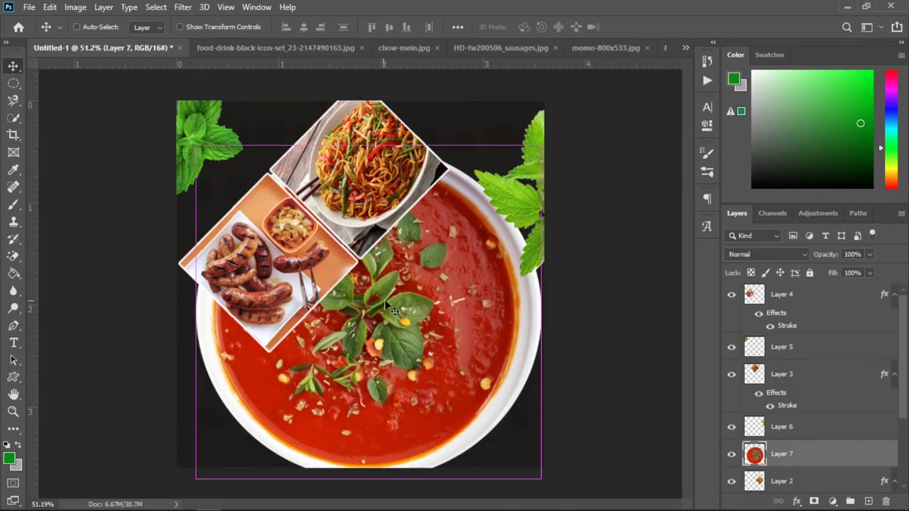
key(ctrl+t)
drag(537, 142, 325, 359)
mouse_move(266, 401)
mouse_down()
mouse_move(377, 301)
mouse_move(376, 273)
mouse_up()
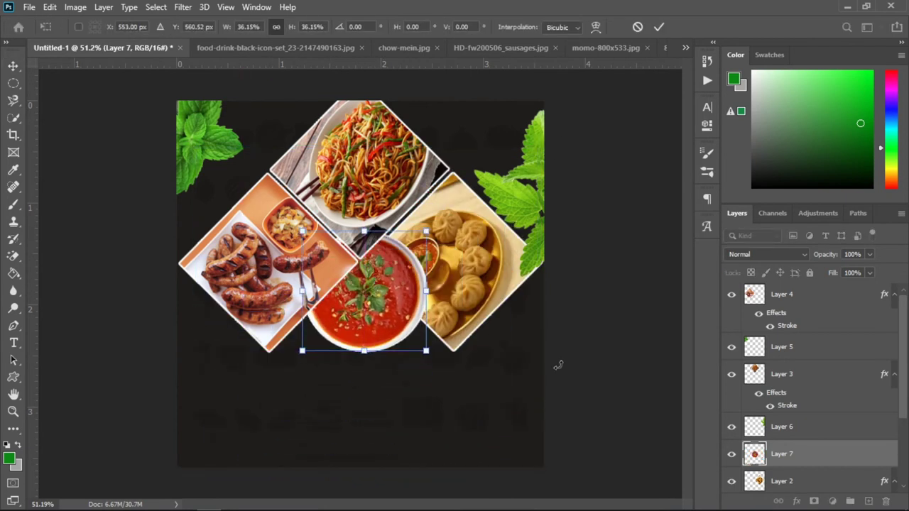
drag(777, 455, 771, 302)
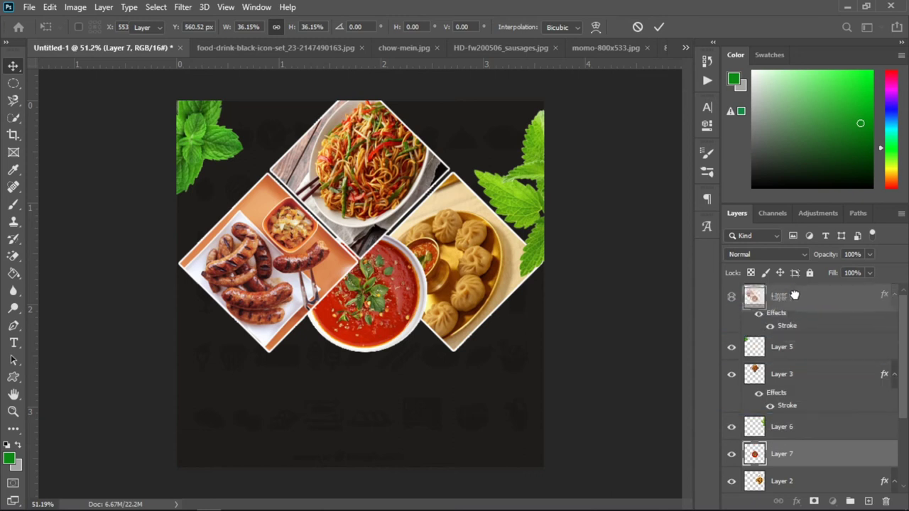
drag(772, 301, 772, 298)
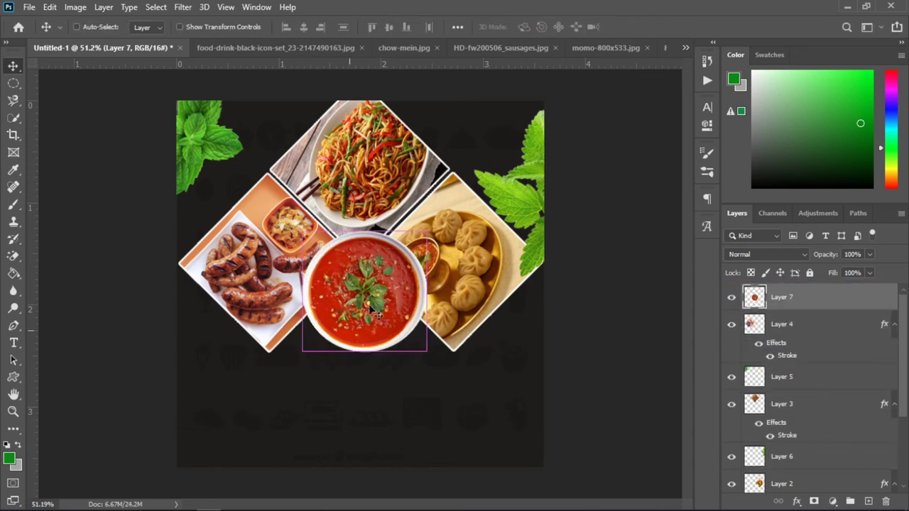
- Rescale the soup bowl to about 61% and centre it in the gap between the diamonds
key(ctrl+t)
drag(426, 231, 374, 281)
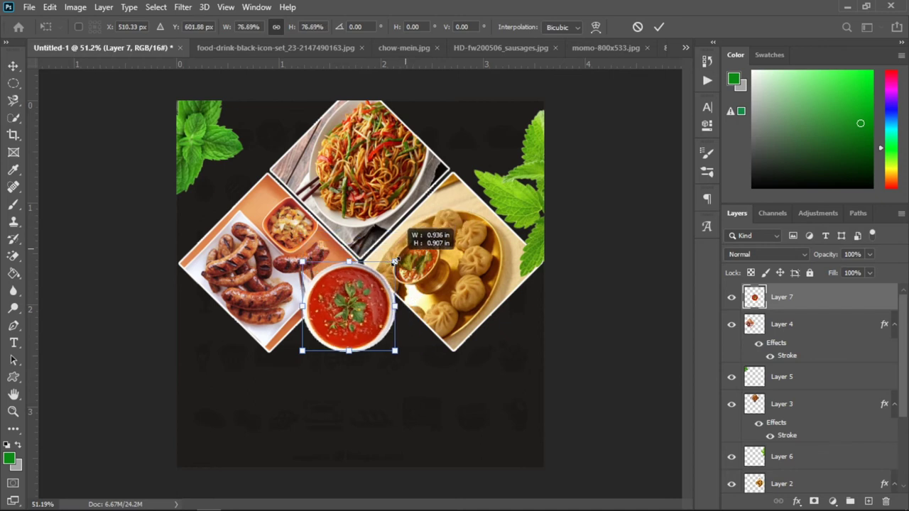
drag(341, 313, 362, 282)
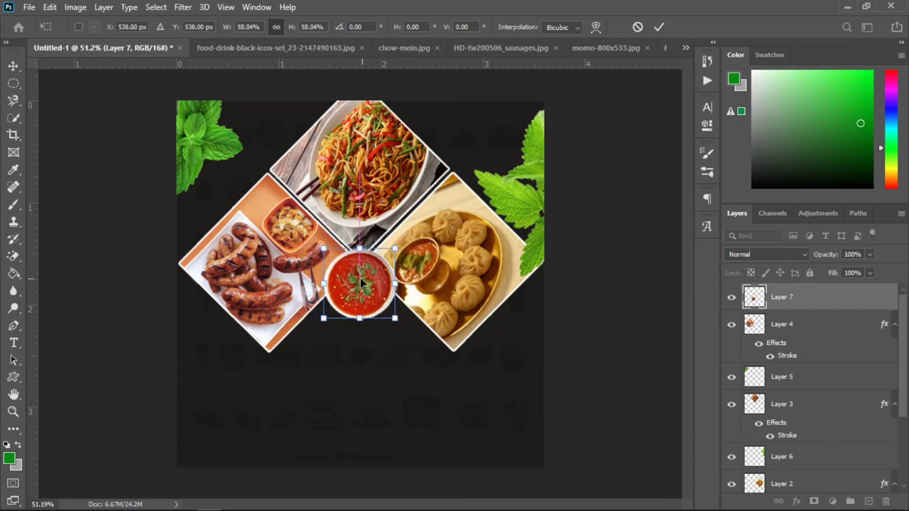
drag(395, 317, 398, 321)
drag(374, 291, 367, 278)
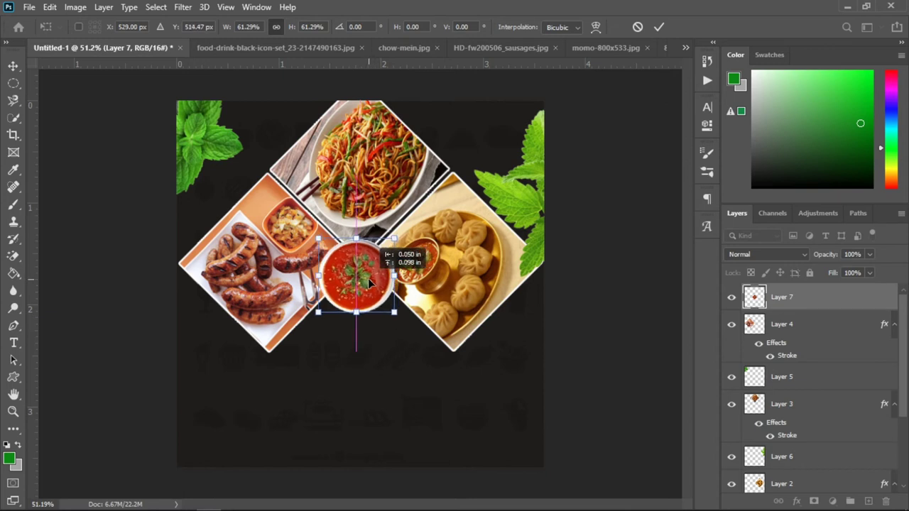
scroll(356, 309, up, 3)
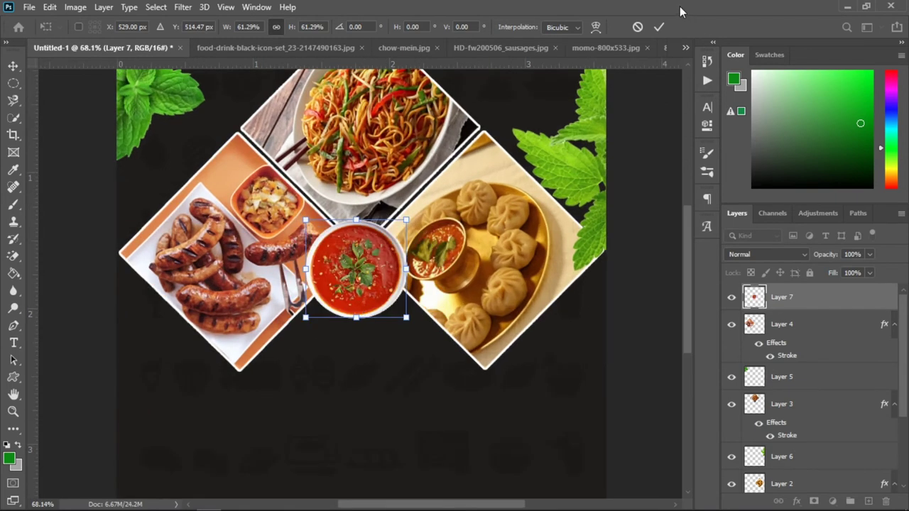
click(659, 27)
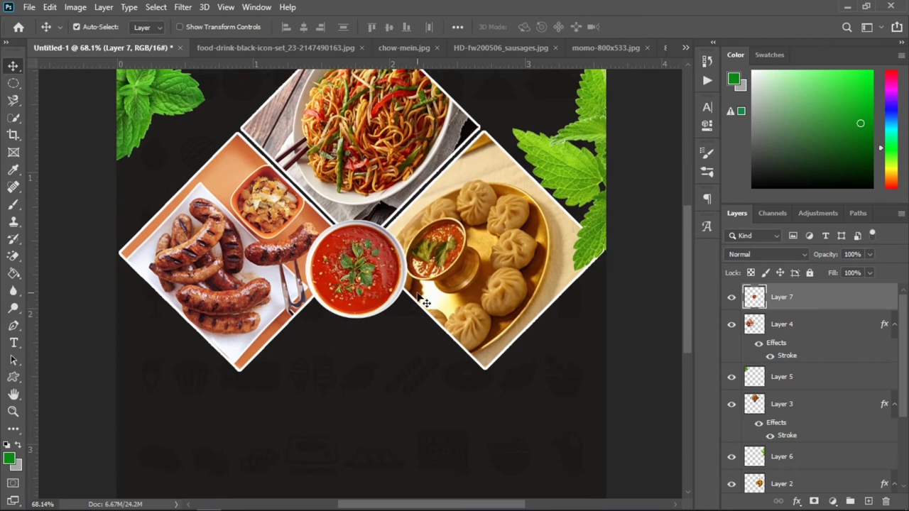
scroll(358, 291, down, 2)
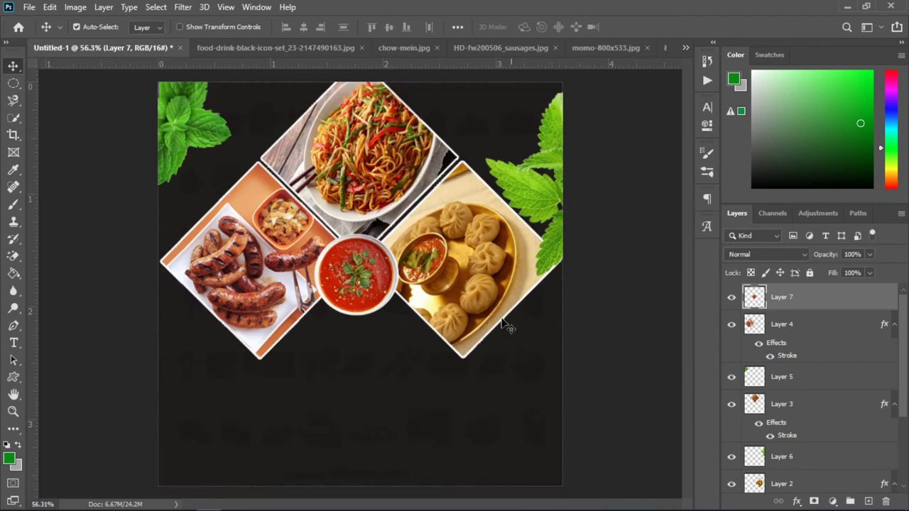
scroll(386, 313, down, 1)
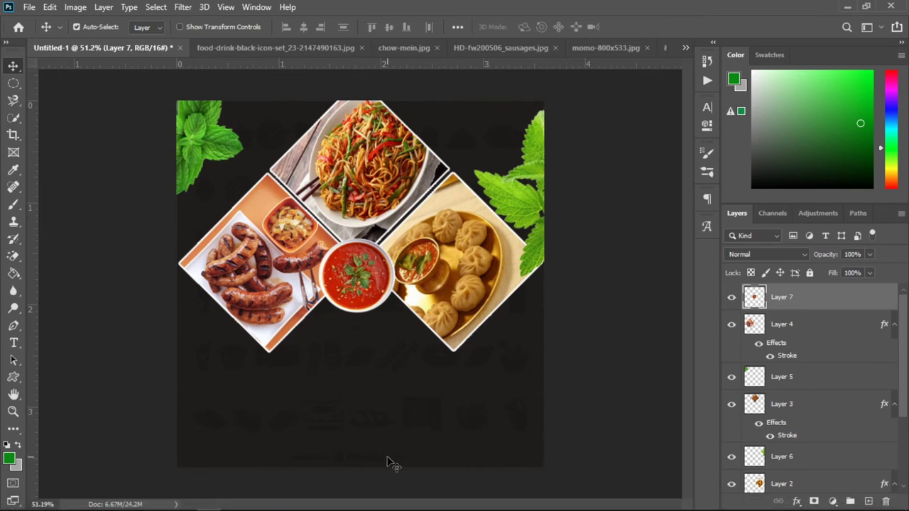
- Open sj.jpg and the red onion image, then bring sj.jpg to the front
click(29, 7)
click(42, 31)
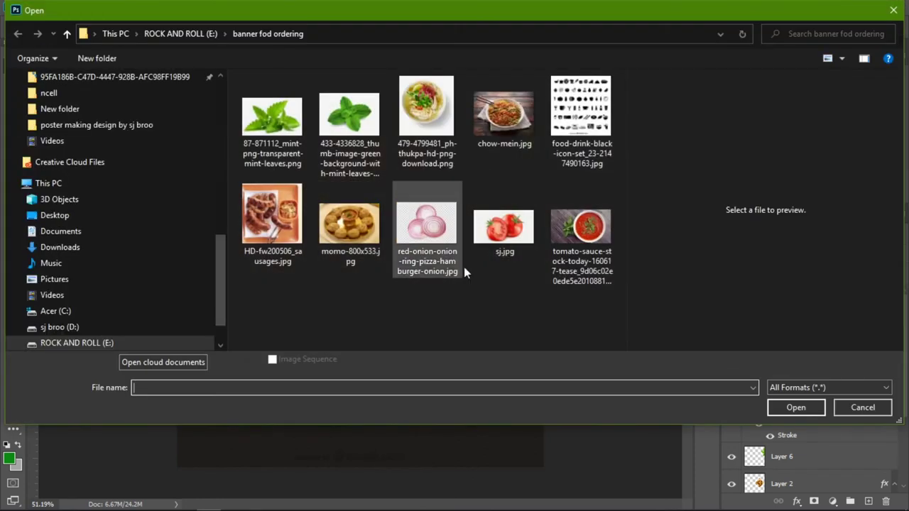
click(499, 231)
ctrl+click(432, 230)
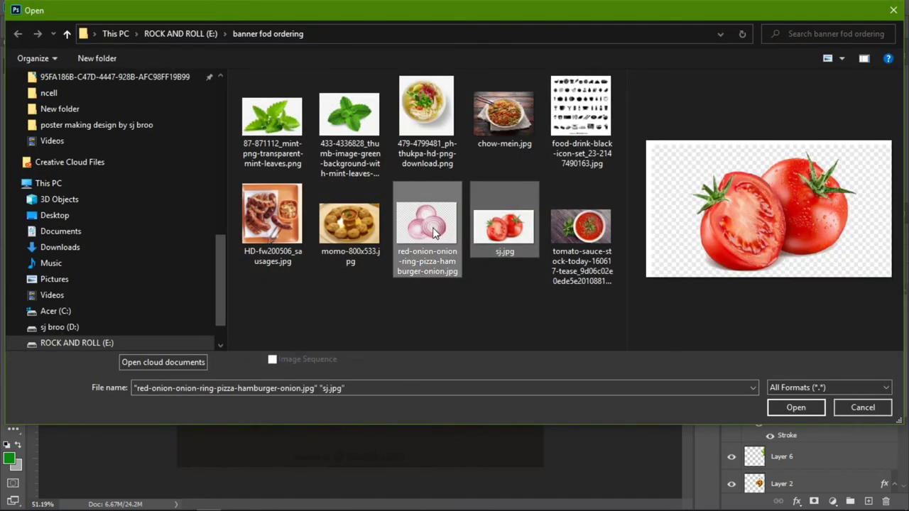
click(786, 406)
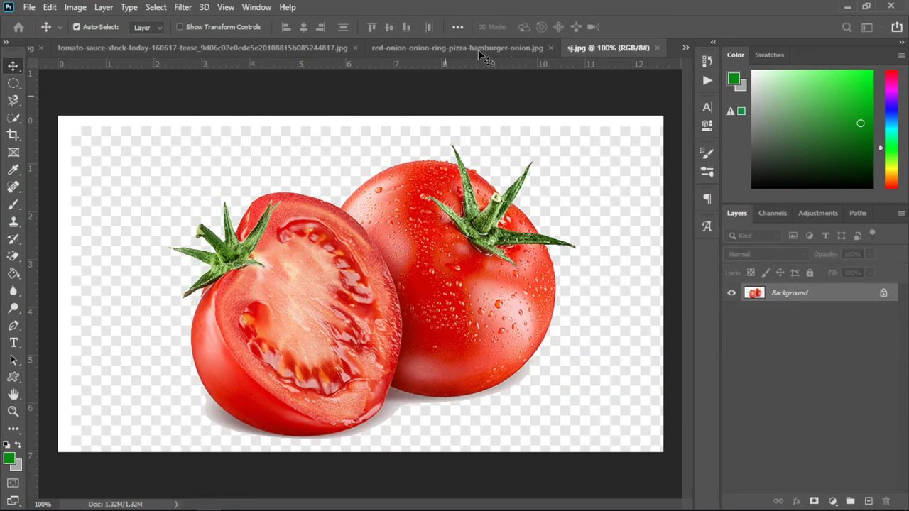
click(477, 49)
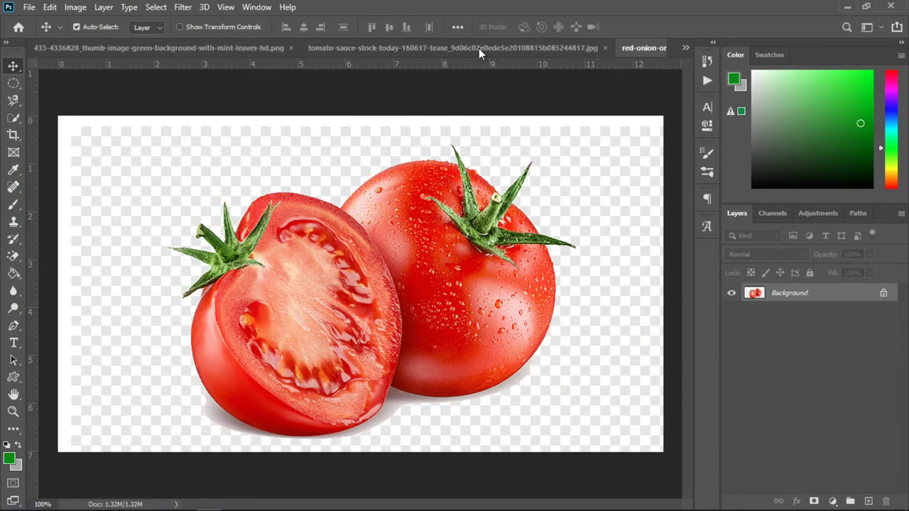
click(685, 48)
click(448, 179)
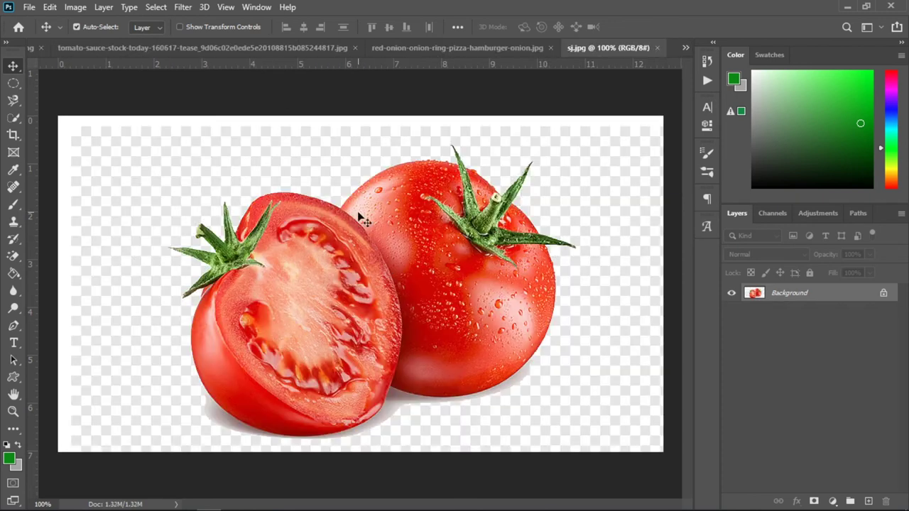
- Unlock sj.jpg's Background as Layer 0 and Magic Erase the white background and shadows around the tomatoes
click(883, 294)
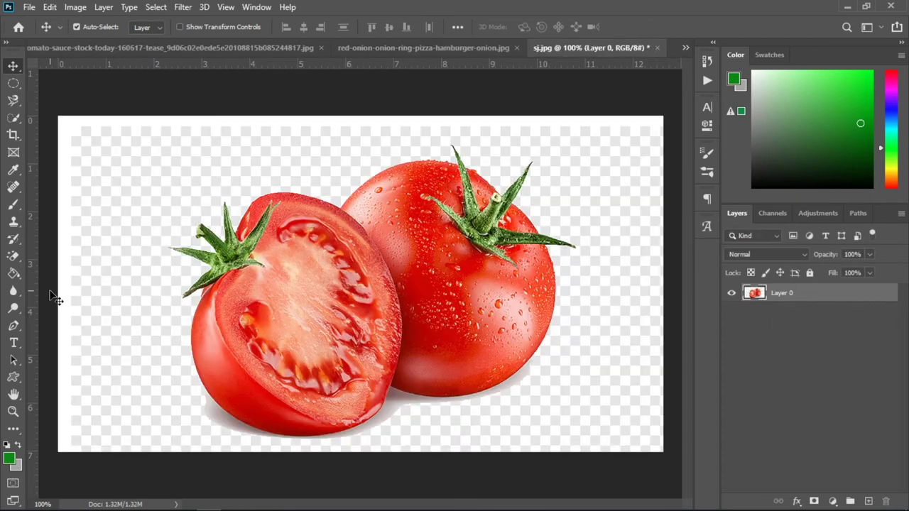
click(13, 256)
click(182, 191)
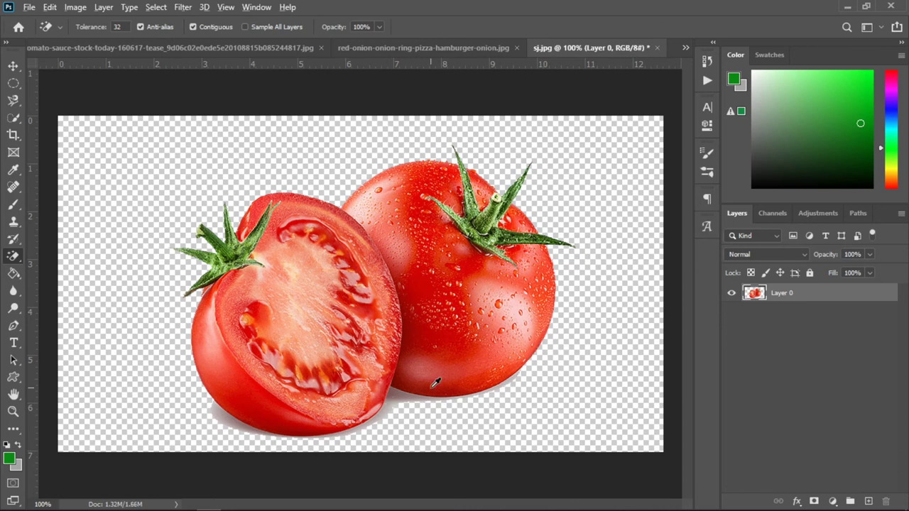
scroll(435, 381, up, 3)
drag(383, 374, 402, 291)
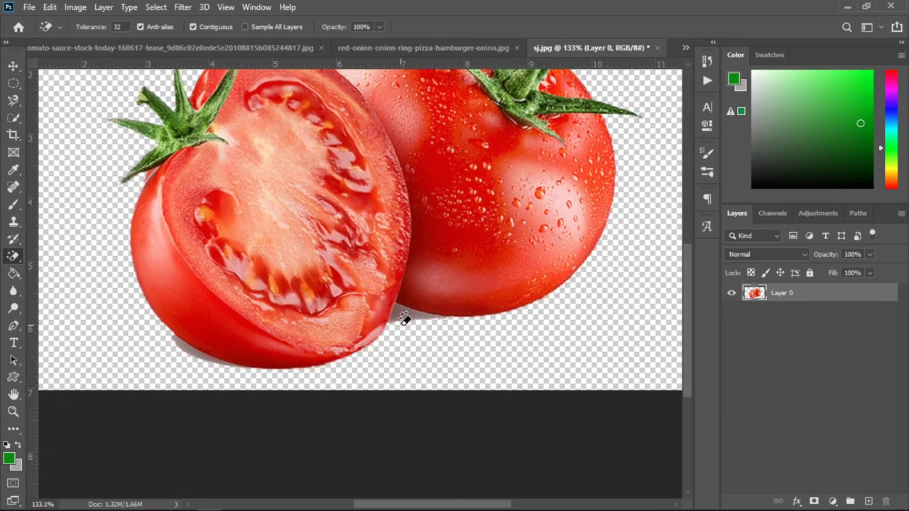
click(426, 312)
click(189, 345)
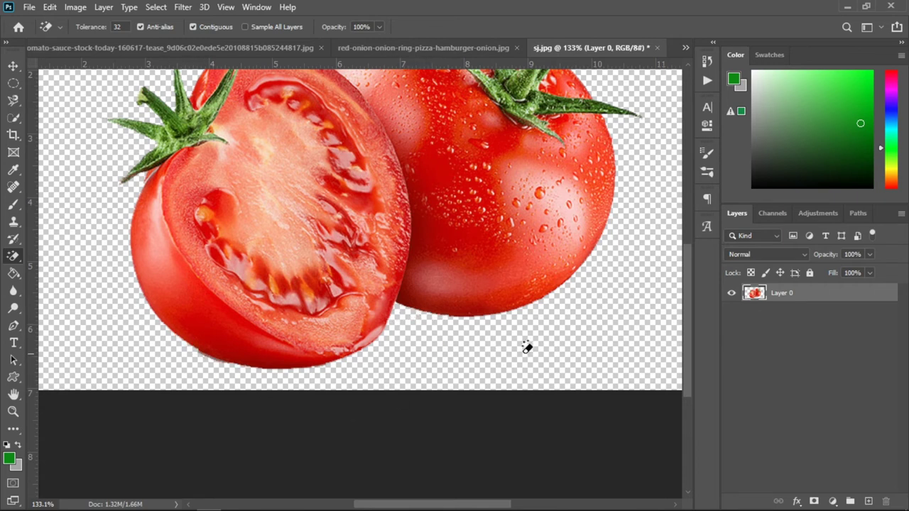
key(ctrl+0)
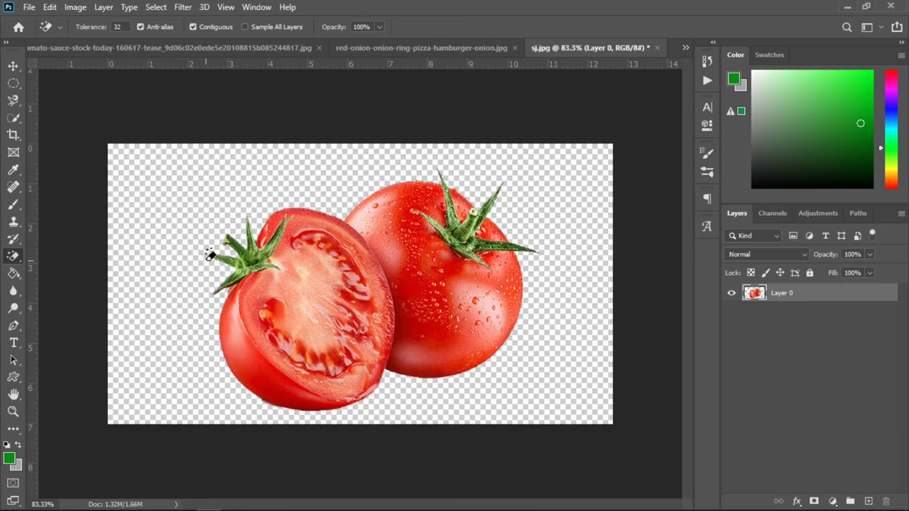
click(14, 66)
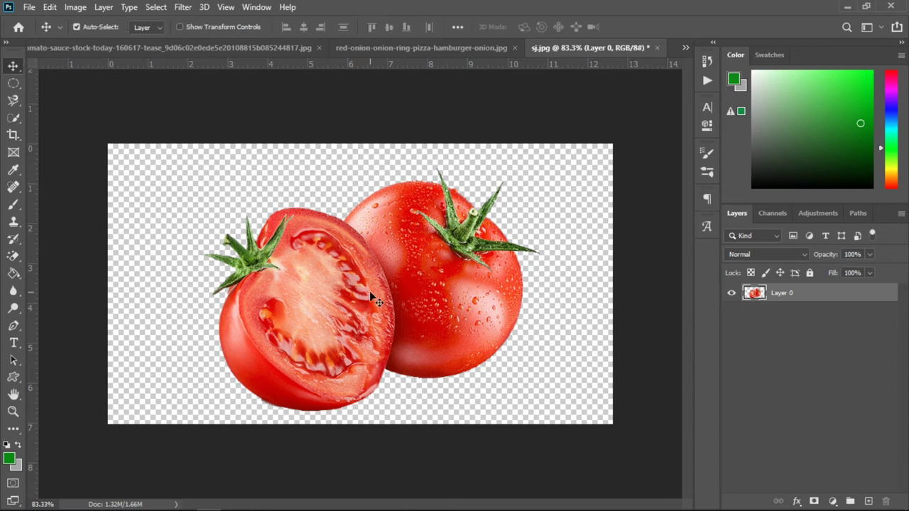
click(686, 50)
- Paste the tomatoes as Layer 8, rotated about -57° and scaled to 46%, in the bottom-left corner
click(493, 54)
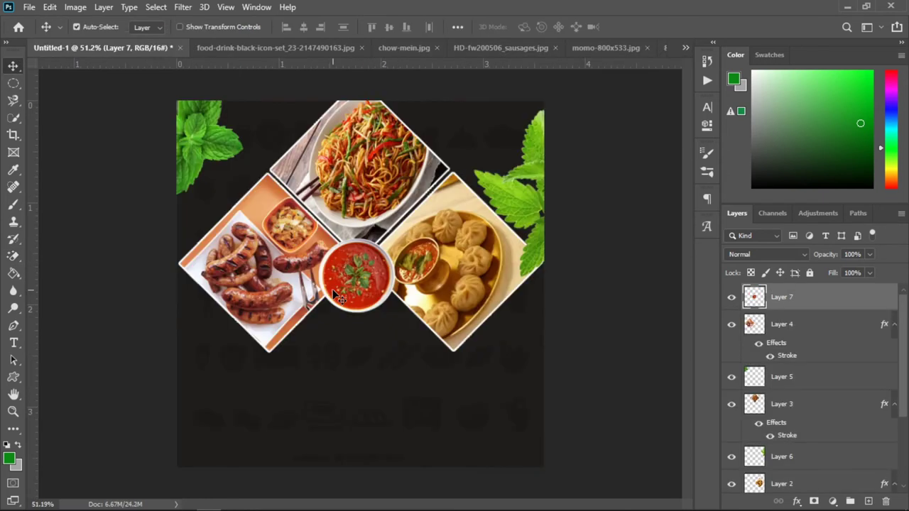
key(ctrl+v)
drag(335, 315, 268, 387)
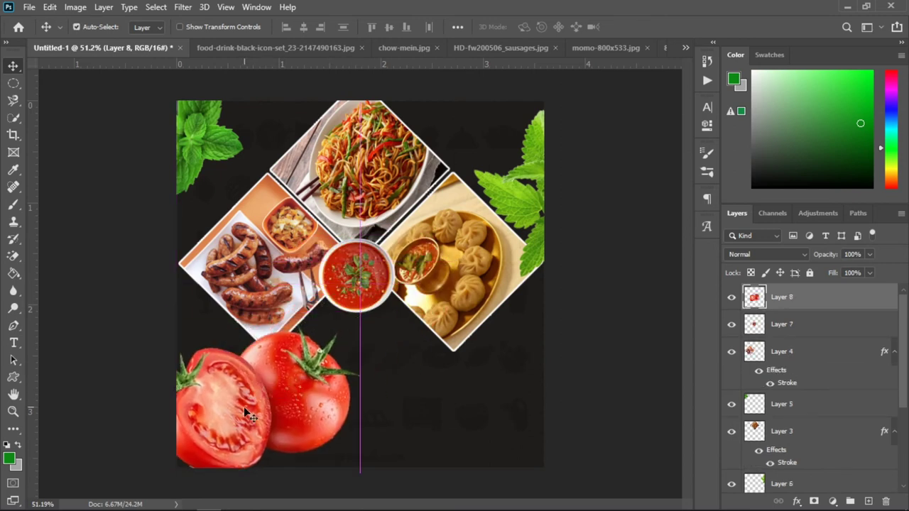
key(ctrl+t)
drag(375, 321, 242, 198)
drag(204, 334, 186, 345)
drag(202, 292, 213, 384)
mouse_move(234, 426)
mouse_down()
mouse_move(244, 441)
mouse_move(196, 402)
mouse_up()
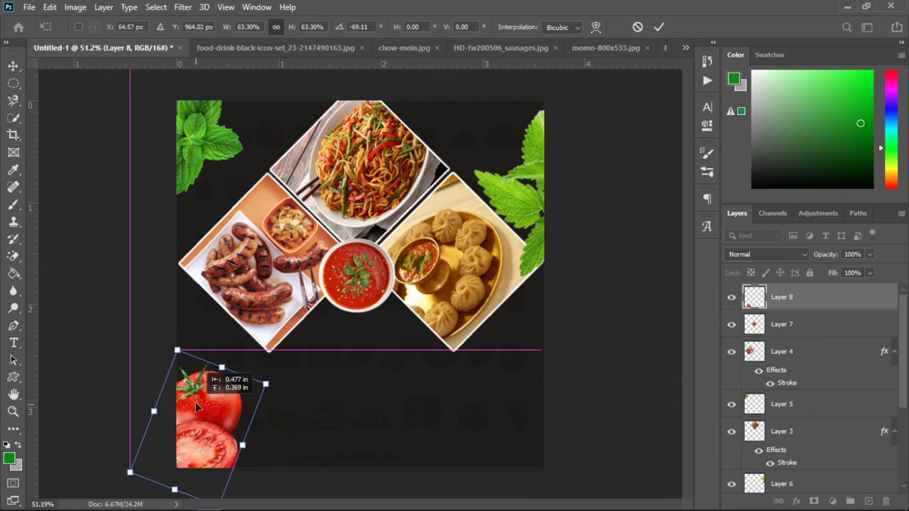
scroll(264, 378, up, 2)
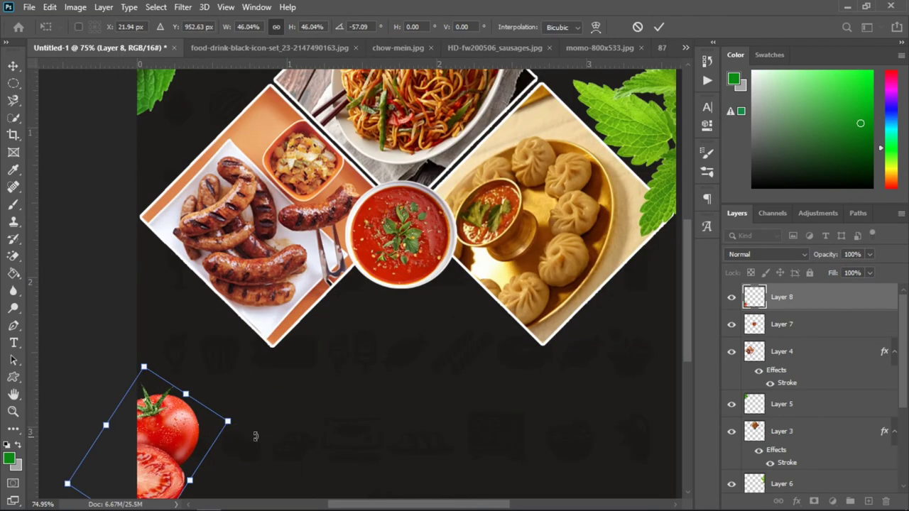
scroll(289, 420, down, 2)
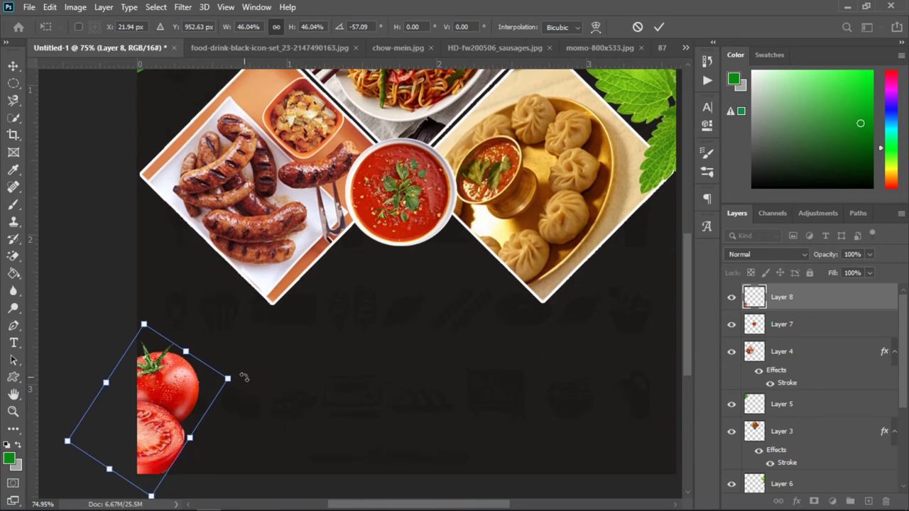
click(659, 27)
scroll(244, 406, down, 3)
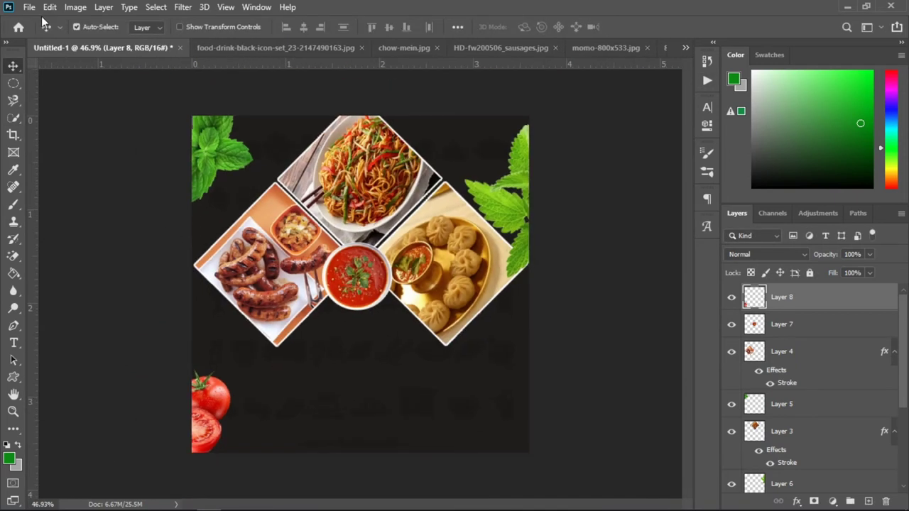
click(30, 8)
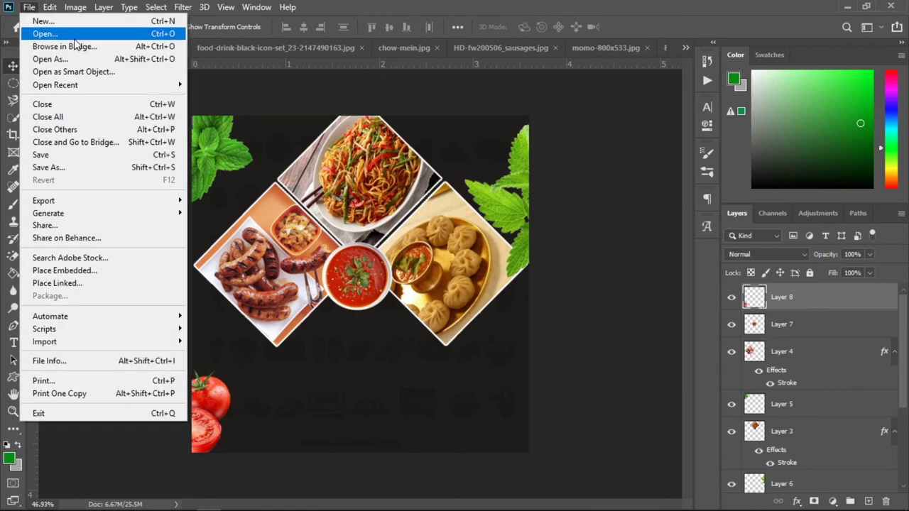
click(71, 31)
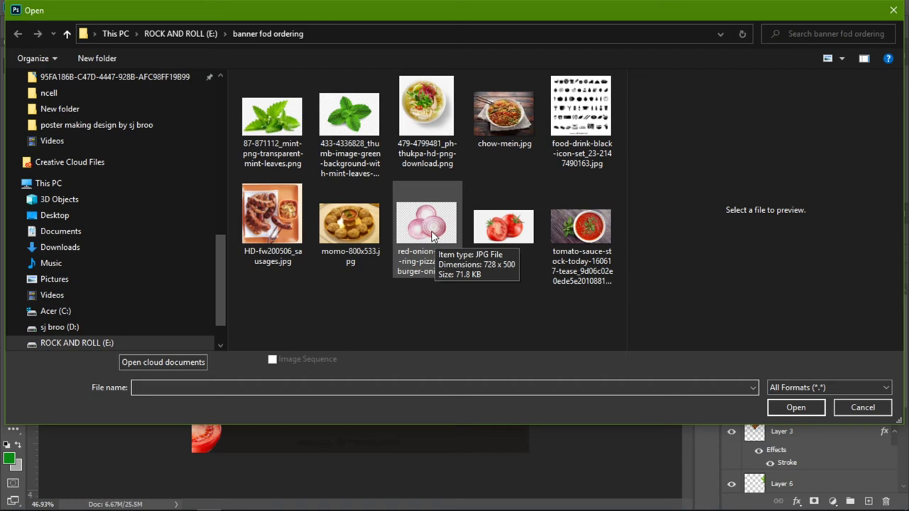
click(455, 141)
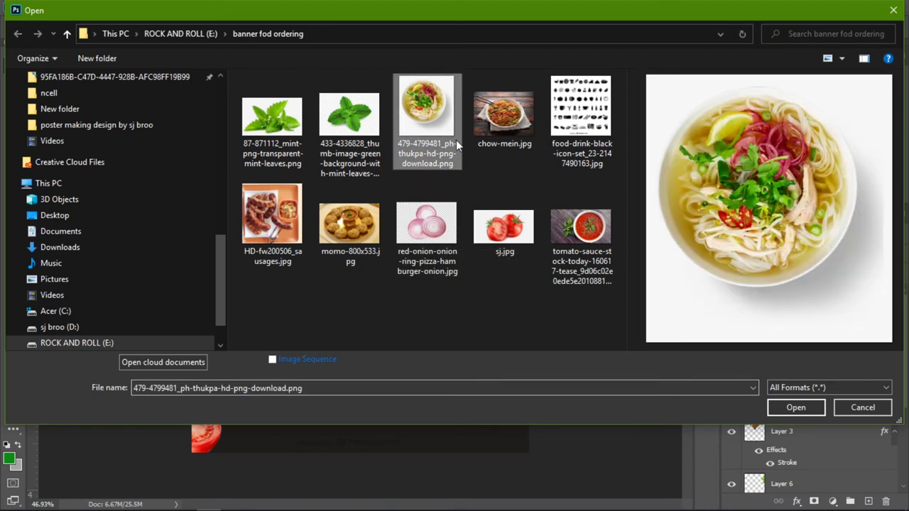
click(796, 408)
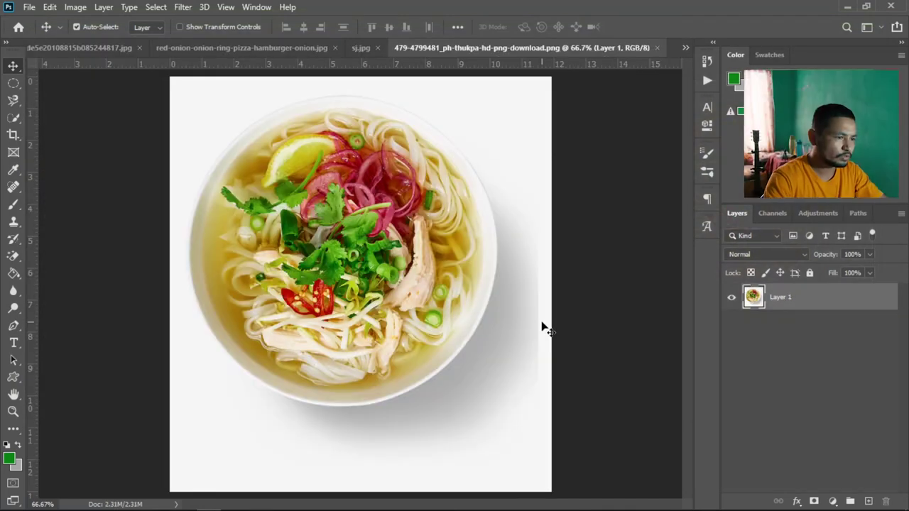
click(14, 83)
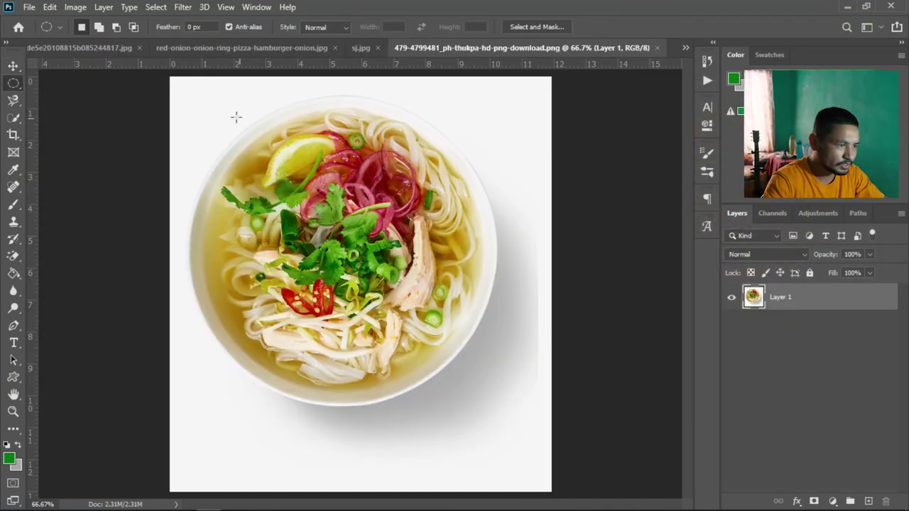
- Select the round thukpa noodle bowl with an elliptical marquee and shift it right
drag(205, 103, 513, 399)
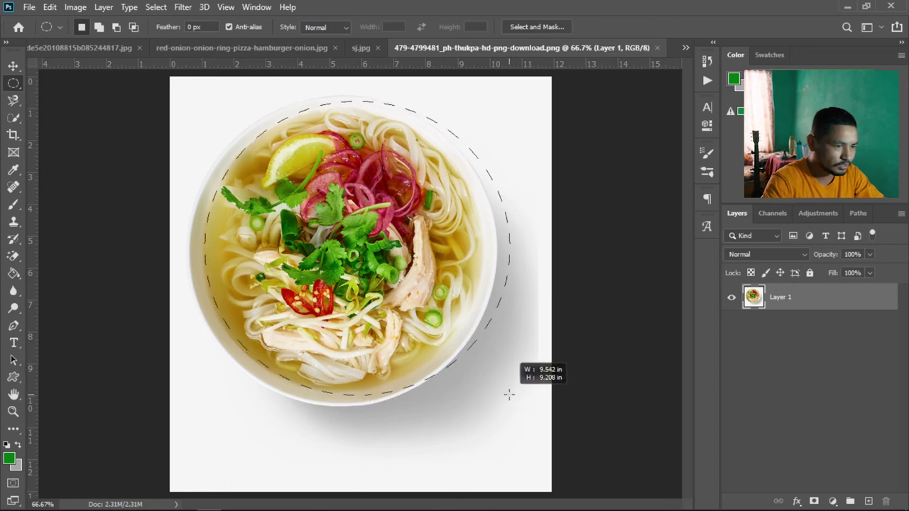
drag(514, 399, 509, 394)
drag(406, 308, 394, 303)
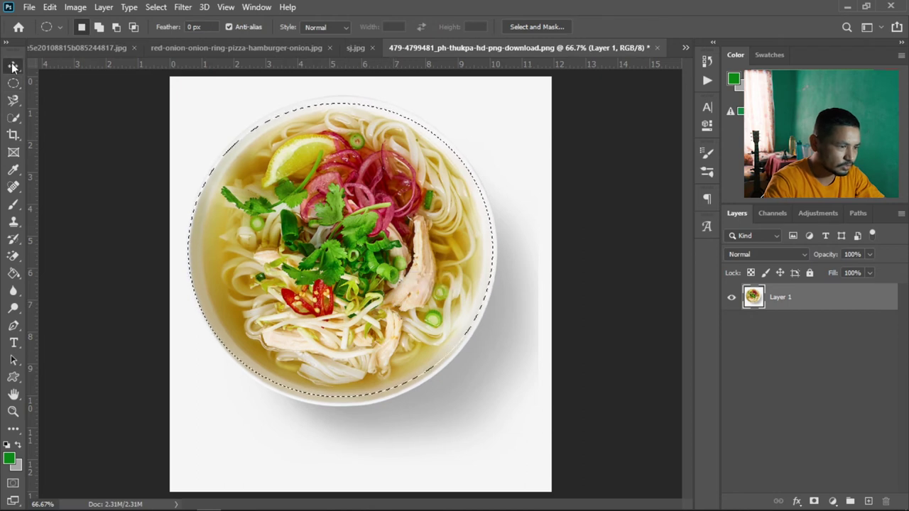
key(v)
drag(348, 226, 379, 231)
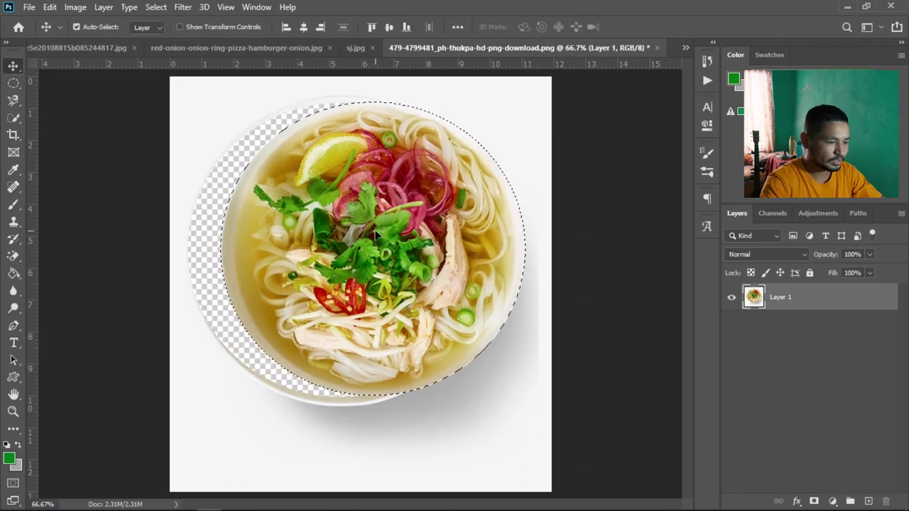
- Paste the bowl into Untitled-1 as Layer 9, scaled to about 42.61% and tilted at the lower-right corner
click(686, 47)
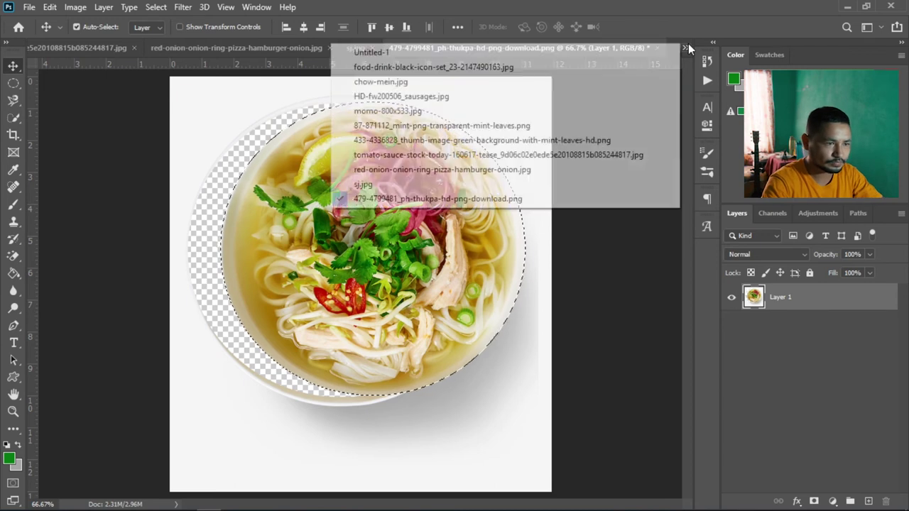
click(466, 54)
click(359, 332)
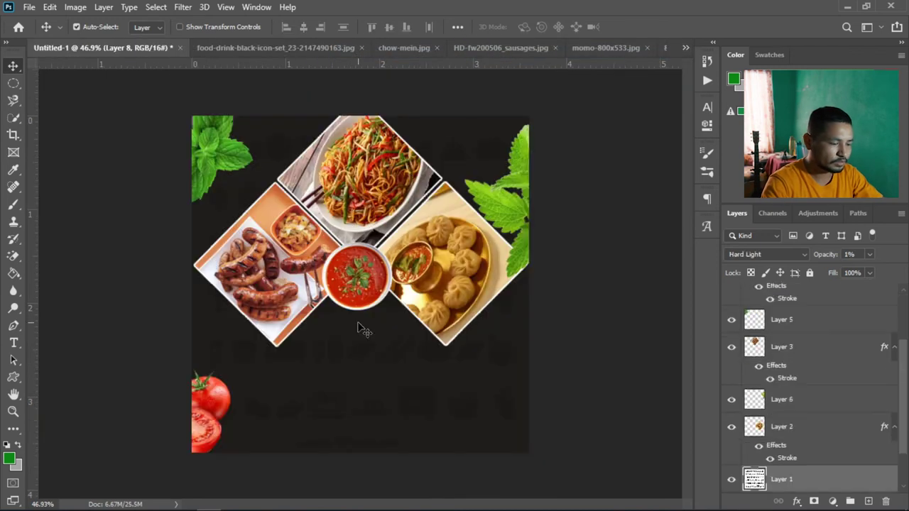
key(ctrl+v)
drag(360, 336, 389, 369)
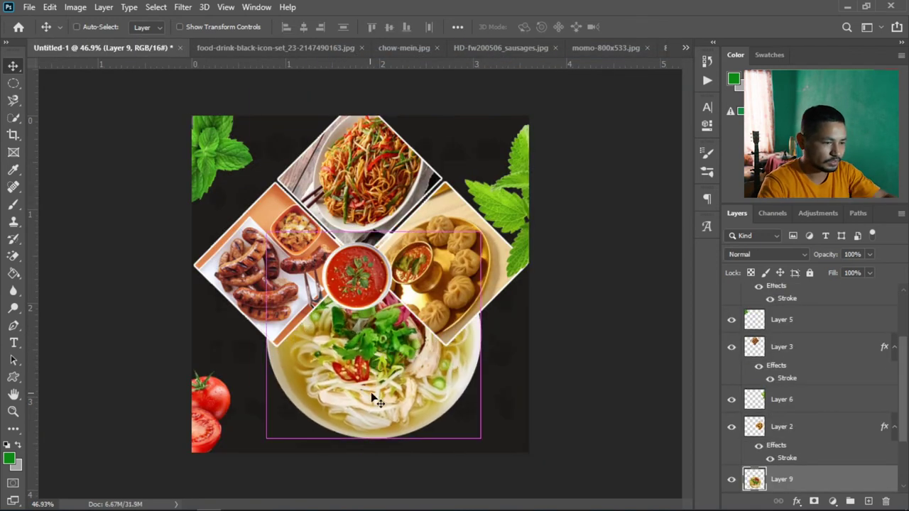
key(ctrl+t)
mouse_move(484, 291)
mouse_down()
mouse_move(347, 359)
mouse_move(542, 380)
mouse_move(564, 352)
mouse_up()
drag(516, 401, 527, 399)
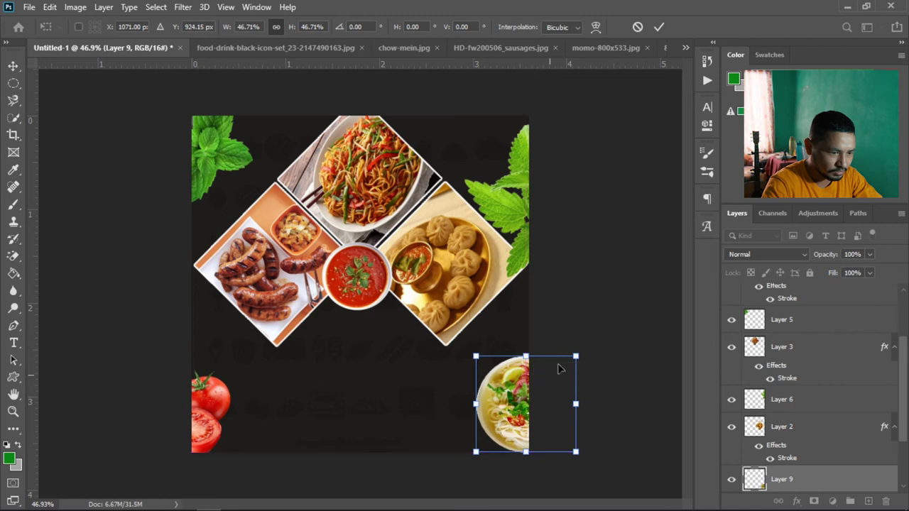
mouse_move(576, 357)
mouse_down()
mouse_move(566, 365)
mouse_move(575, 358)
mouse_up()
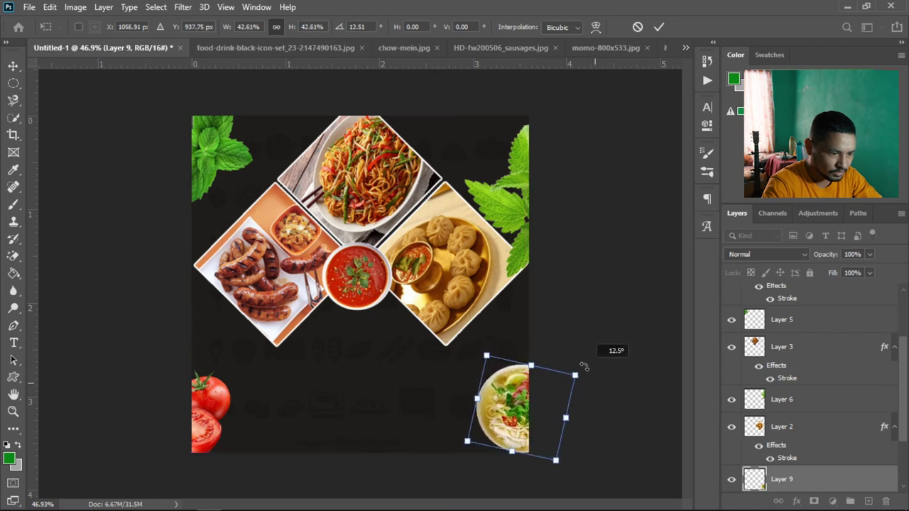
drag(575, 357, 577, 355)
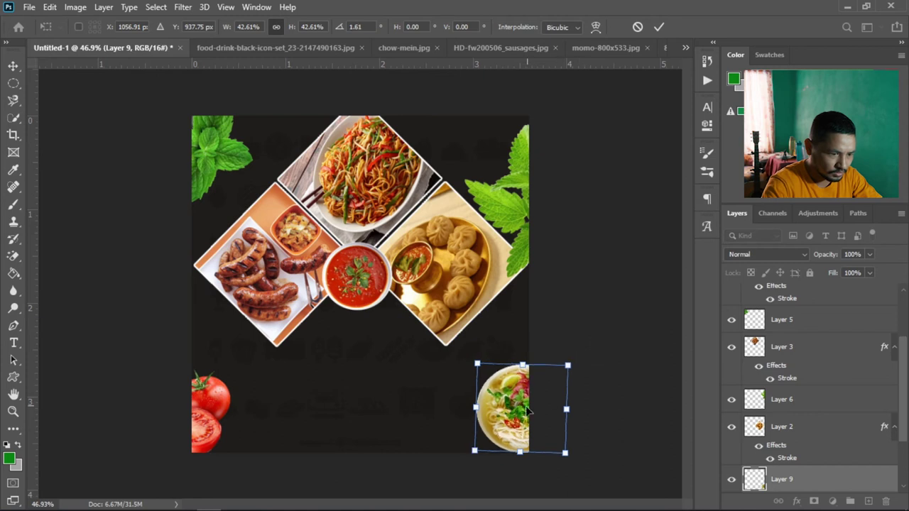
key(Return)
scroll(326, 276, up, 2)
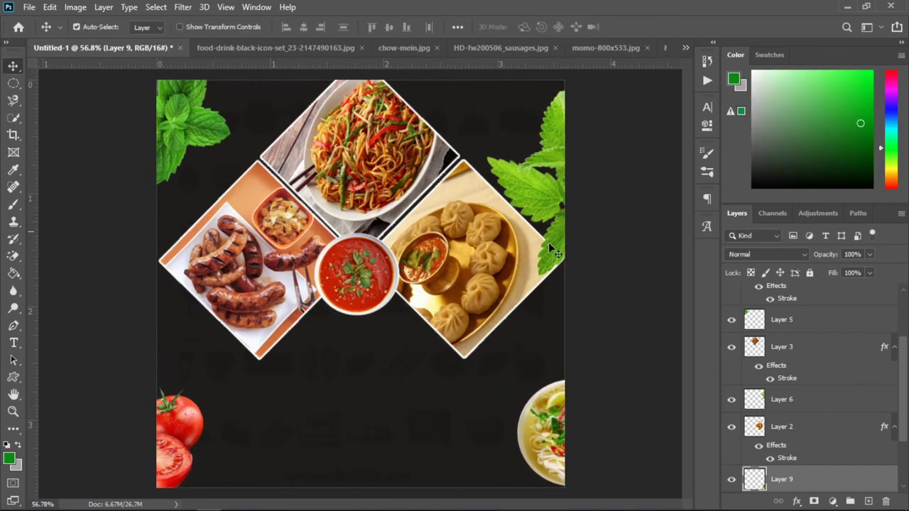
- Type the word 'food' as a new text line below the diamonds
click(13, 345)
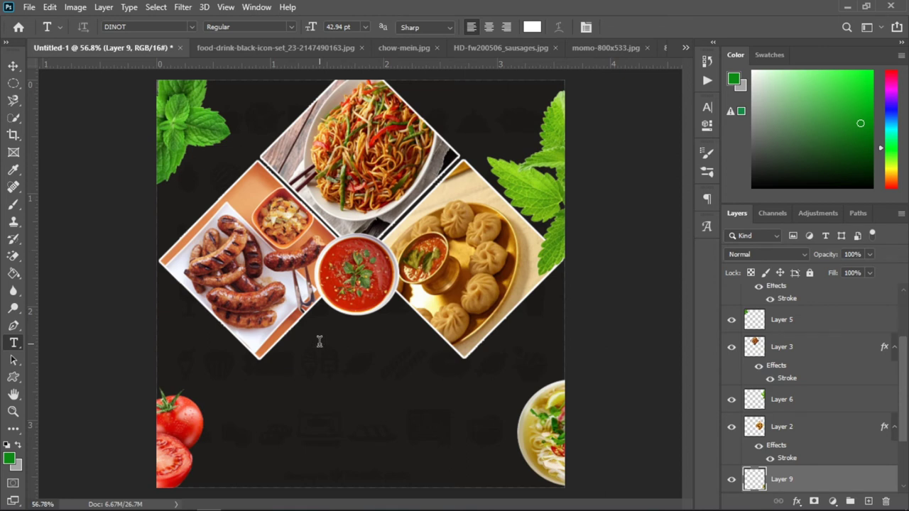
click(319, 342)
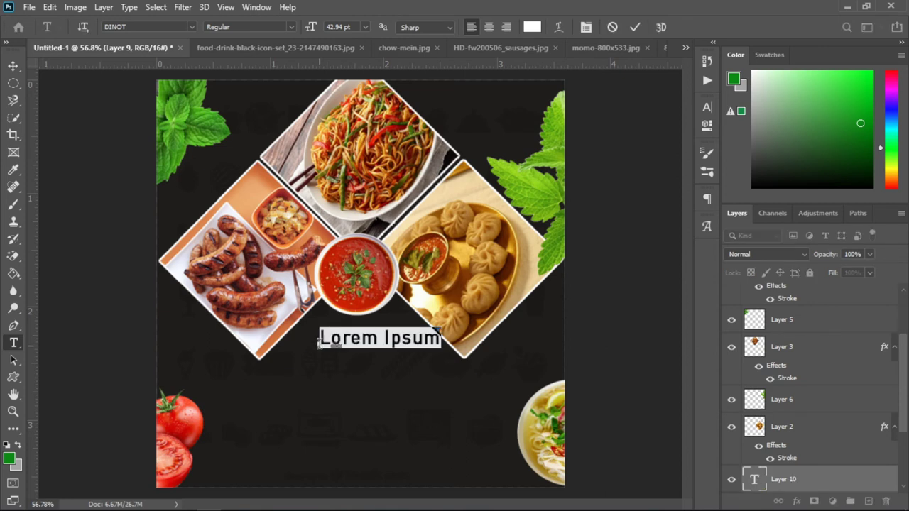
text(food)
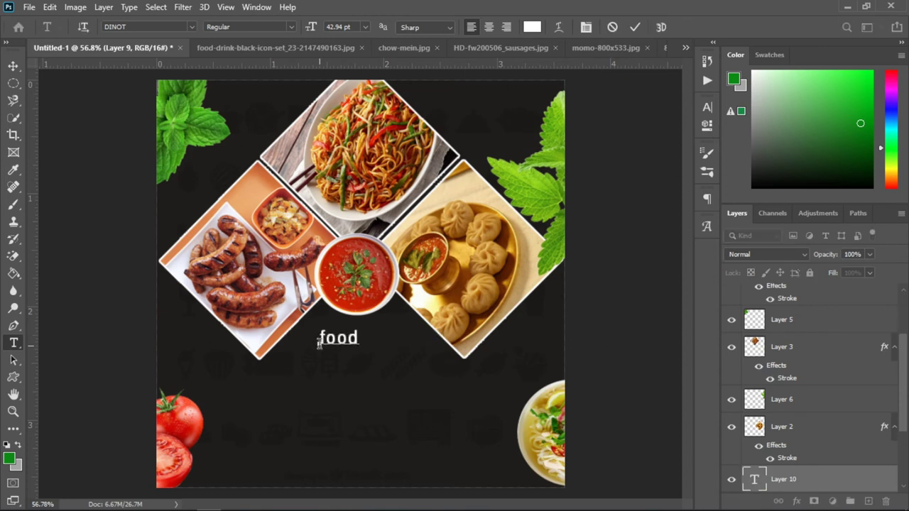
key(ctrl+a)
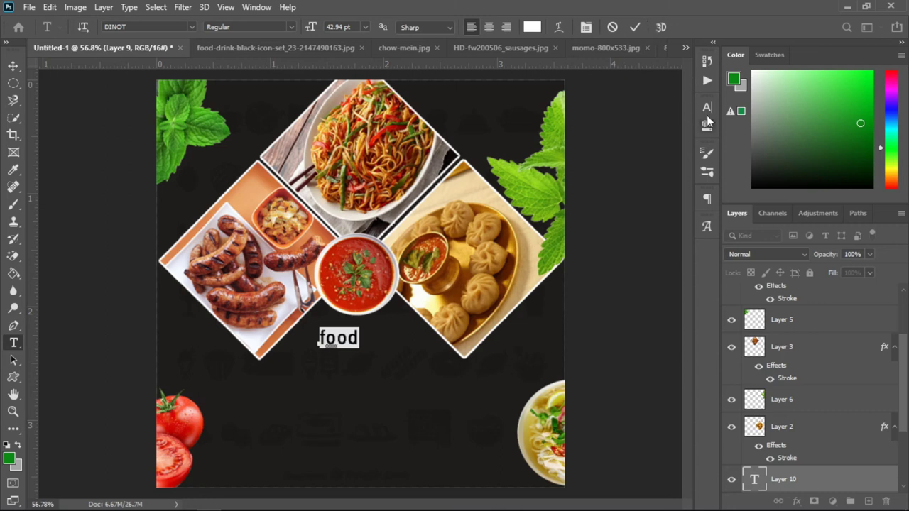
- Set 'food' to Hey Cutie at 128.94 pt and place it just below the diamonds
click(707, 108)
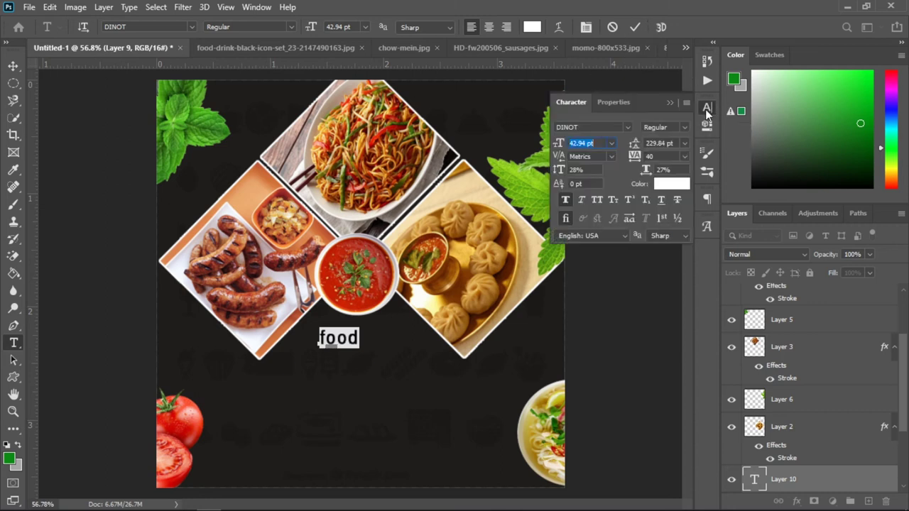
click(628, 127)
key(Down)
key(Down)
key(Down)
key(Up)
key(Up)
key(Down)
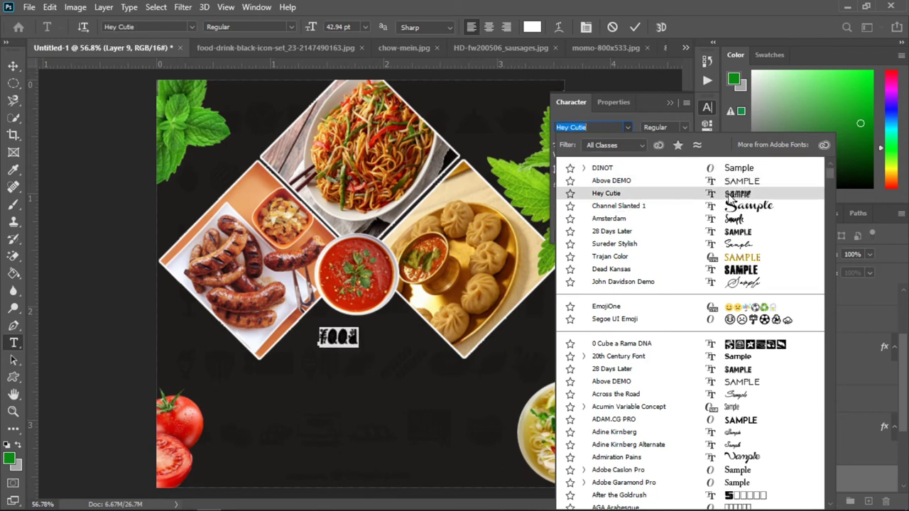
key(Return)
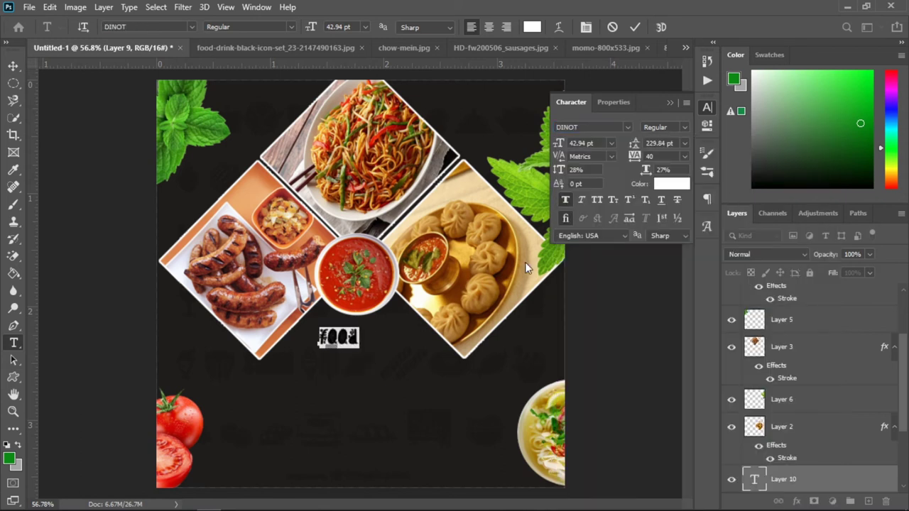
drag(561, 142, 617, 136)
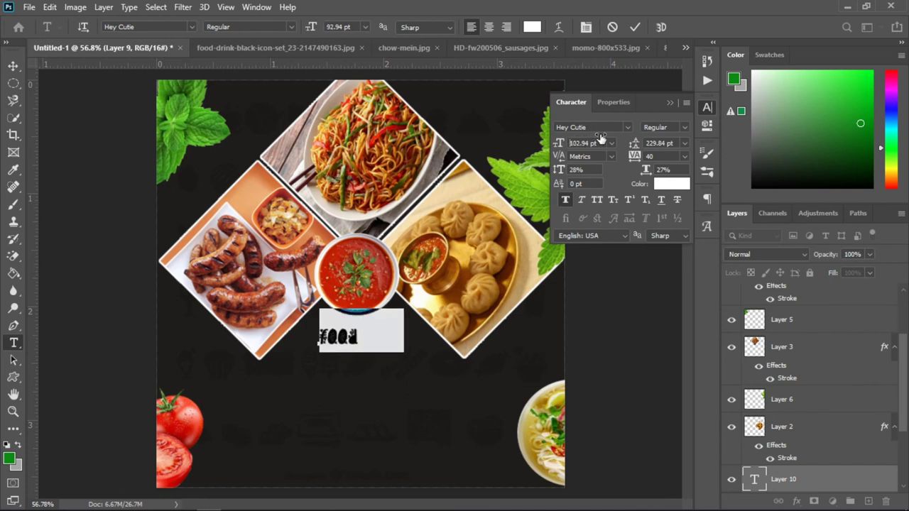
key(Return)
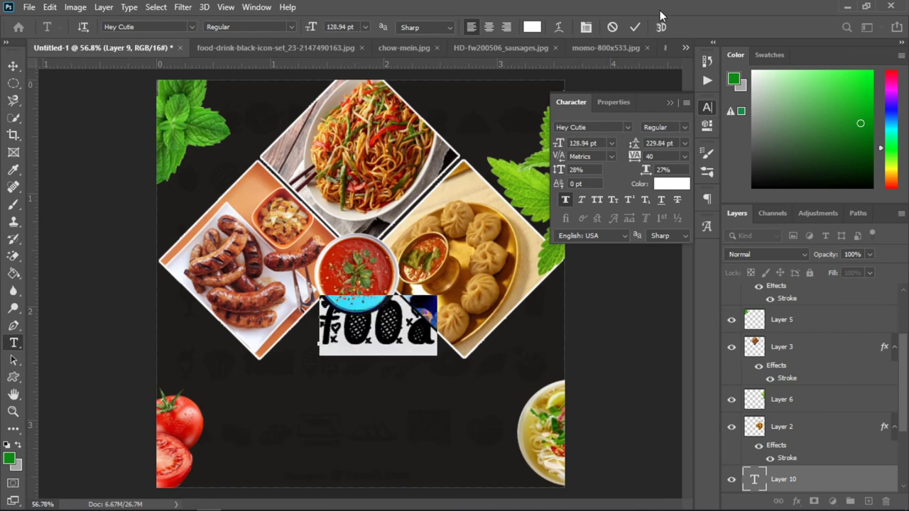
click(634, 27)
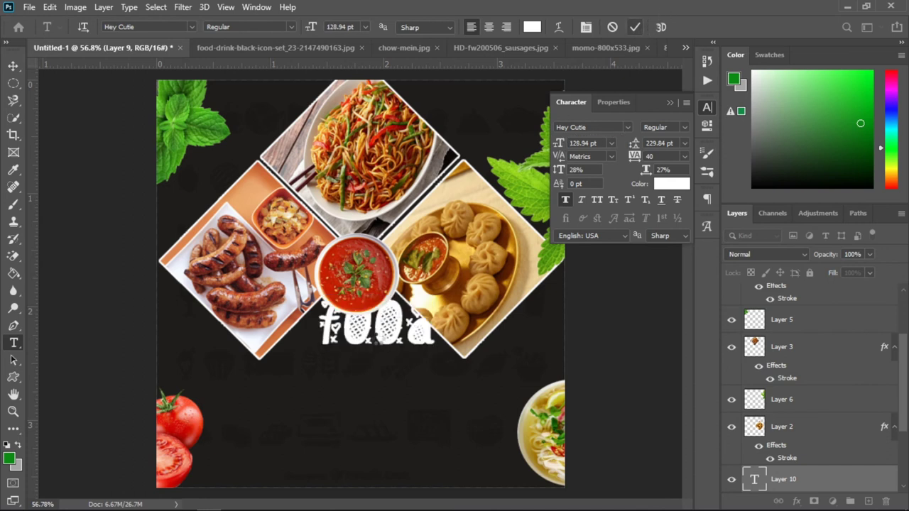
drag(389, 323, 373, 348)
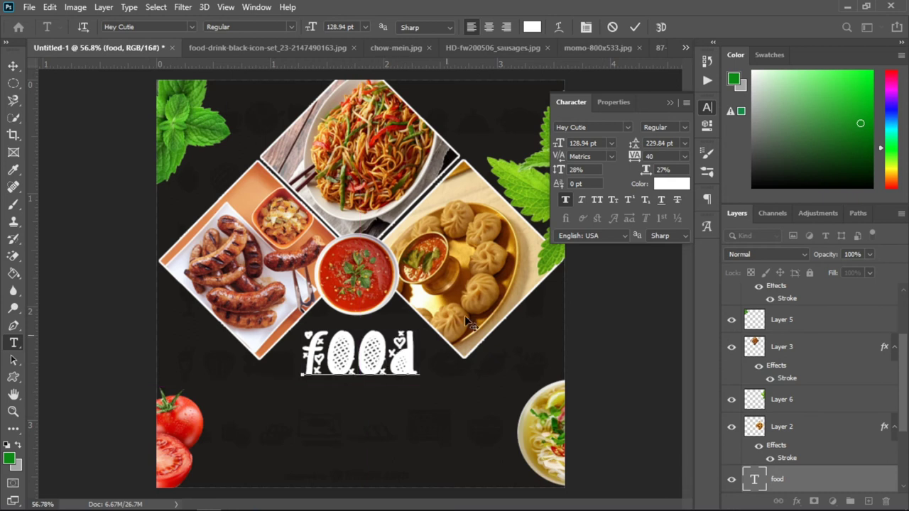
click(634, 27)
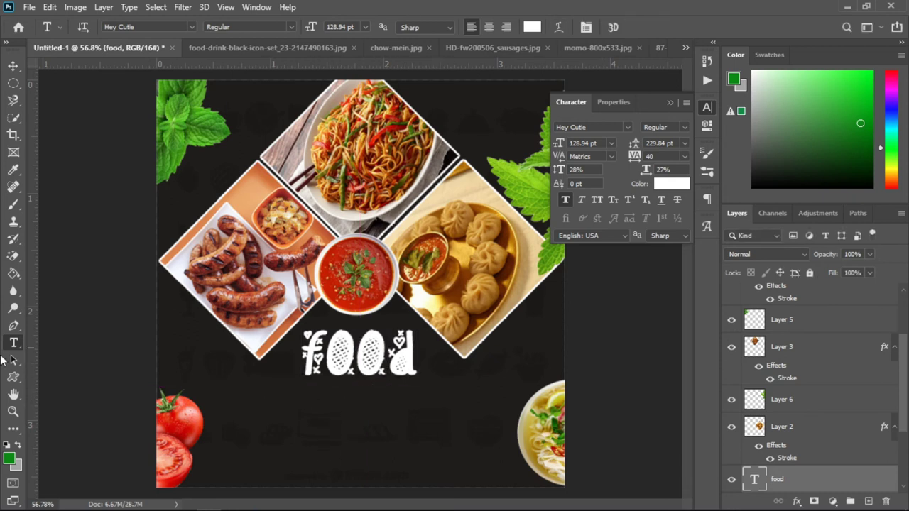
- Add 'ORDER NOW' in DINOT Regular, 47.94 pt, all capitals
click(289, 413)
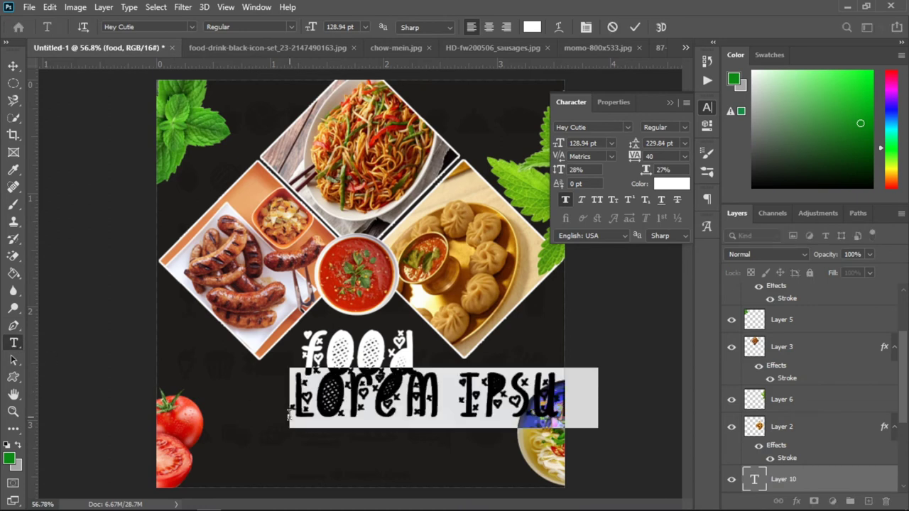
text(order )
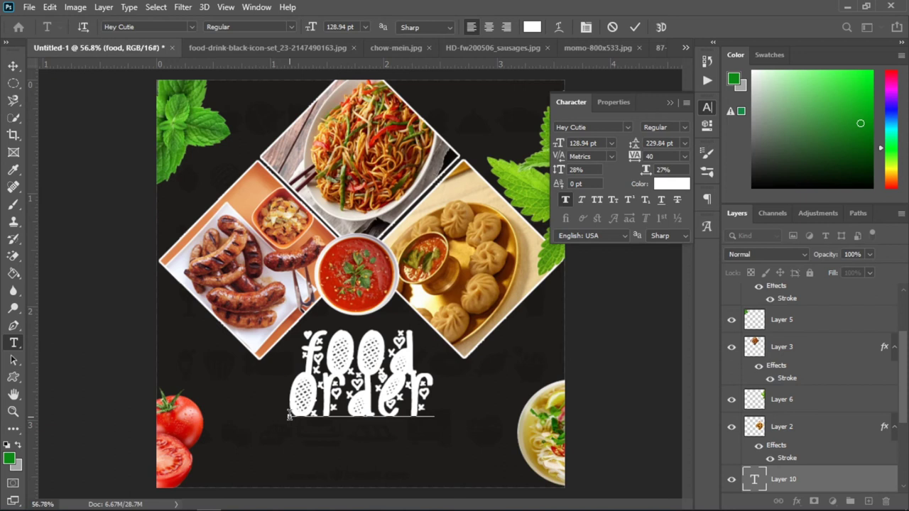
text(now)
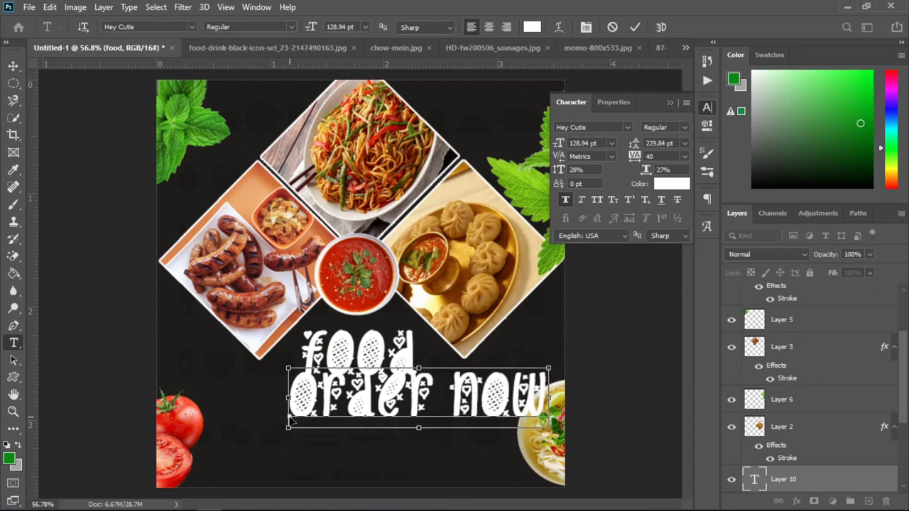
key(ctrl+a)
click(627, 128)
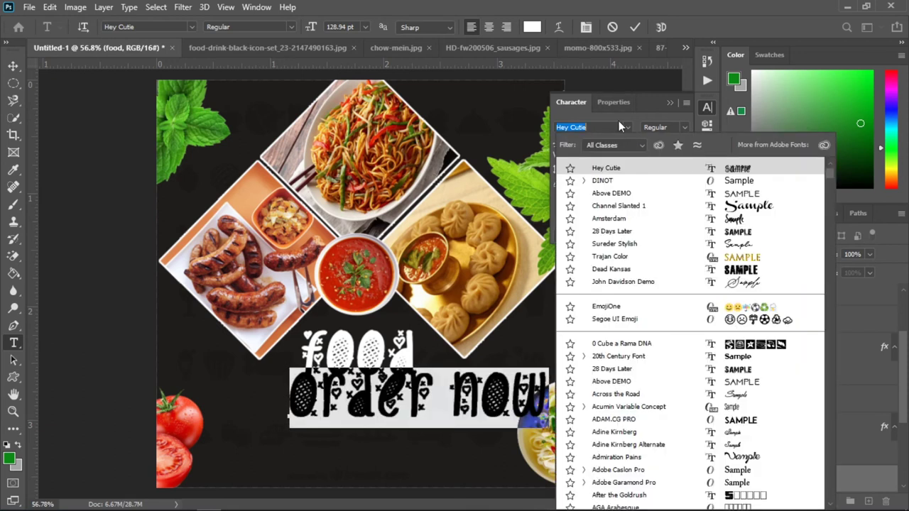
click(639, 182)
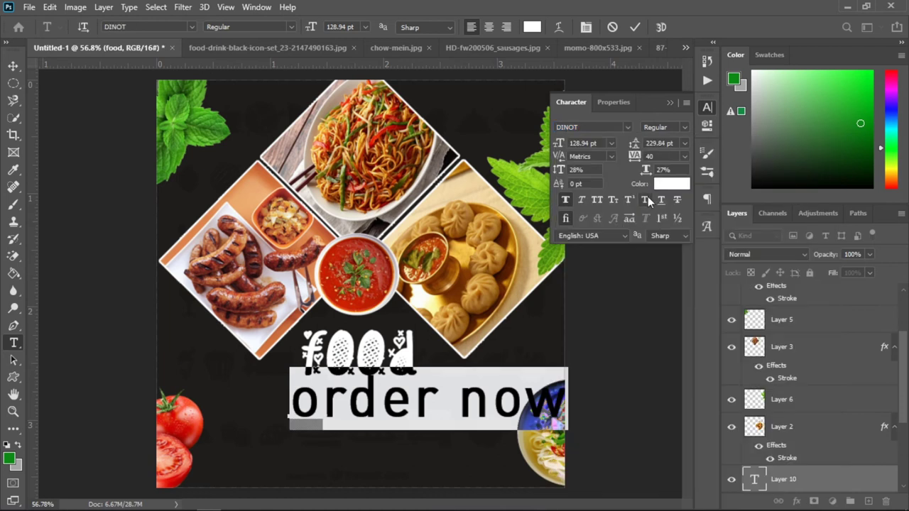
click(292, 29)
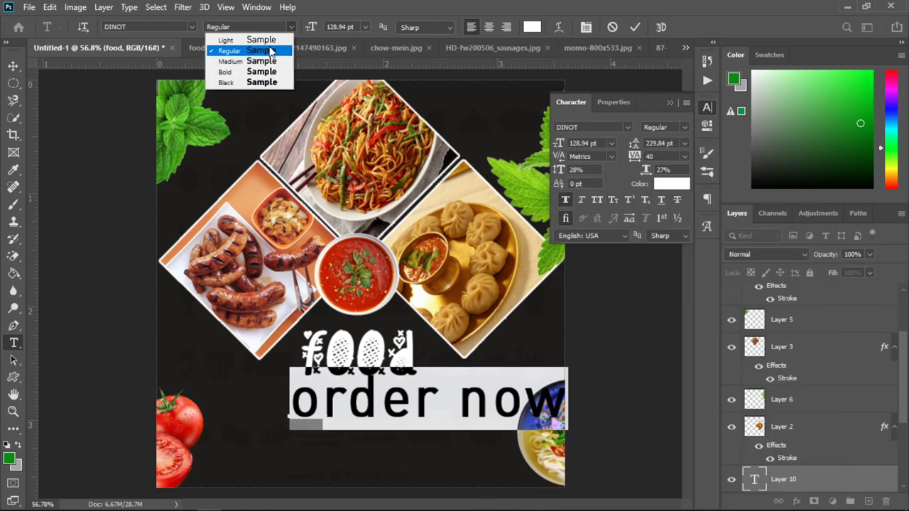
click(235, 47)
drag(558, 143, 570, 171)
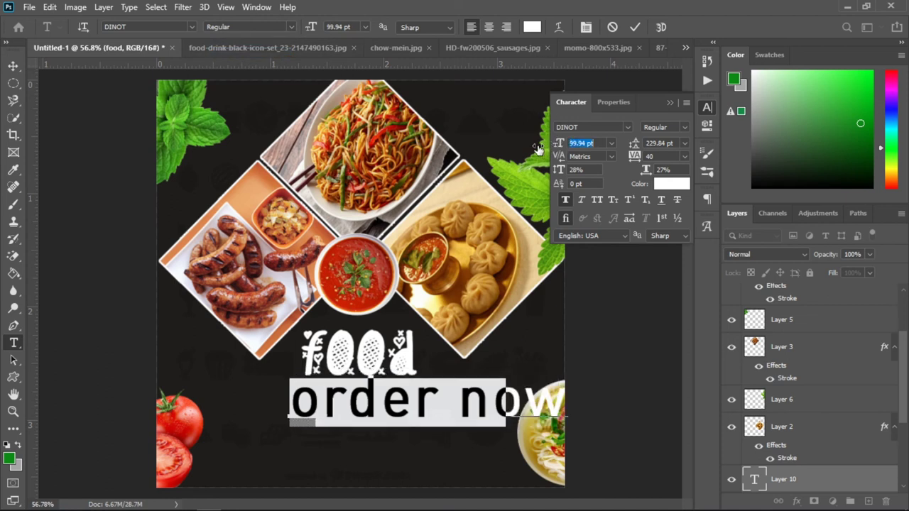
text(47.94)
click(613, 200)
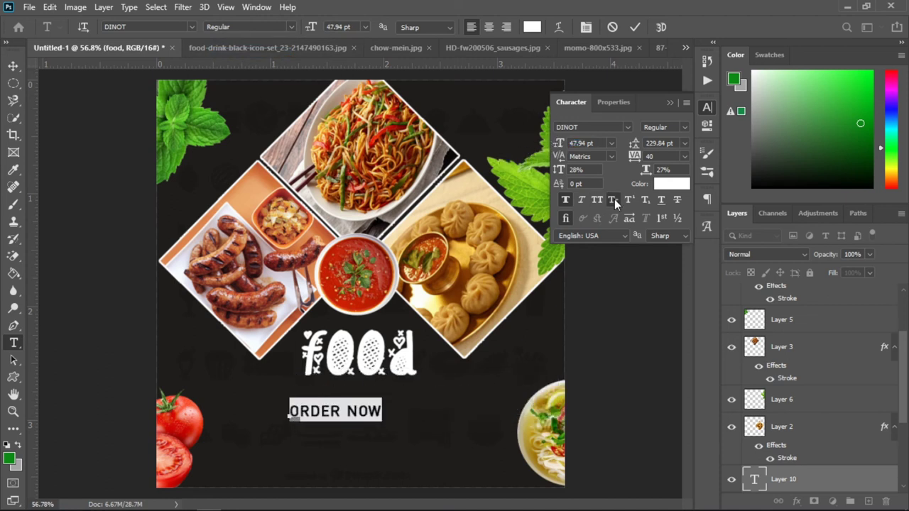
click(634, 27)
- Centre ORDER NOW beneath the food title and close the Character panel
drag(361, 415, 380, 401)
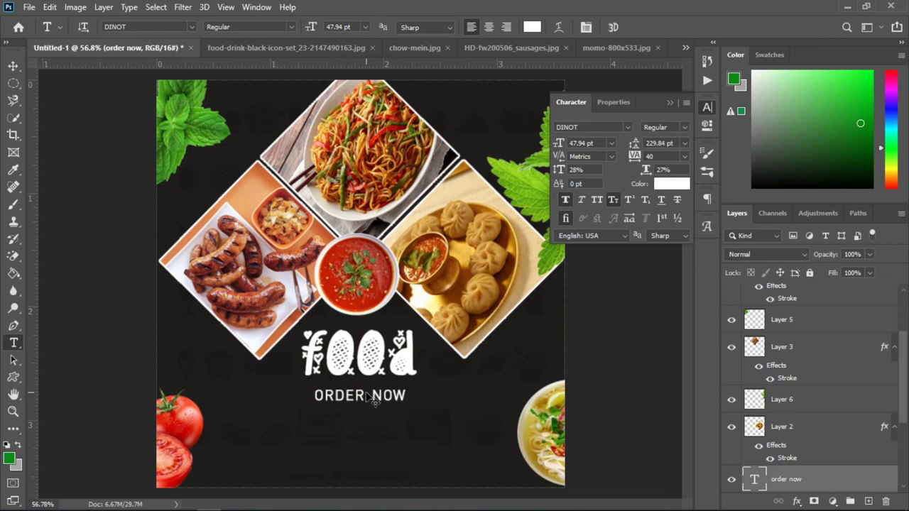
drag(367, 396, 361, 401)
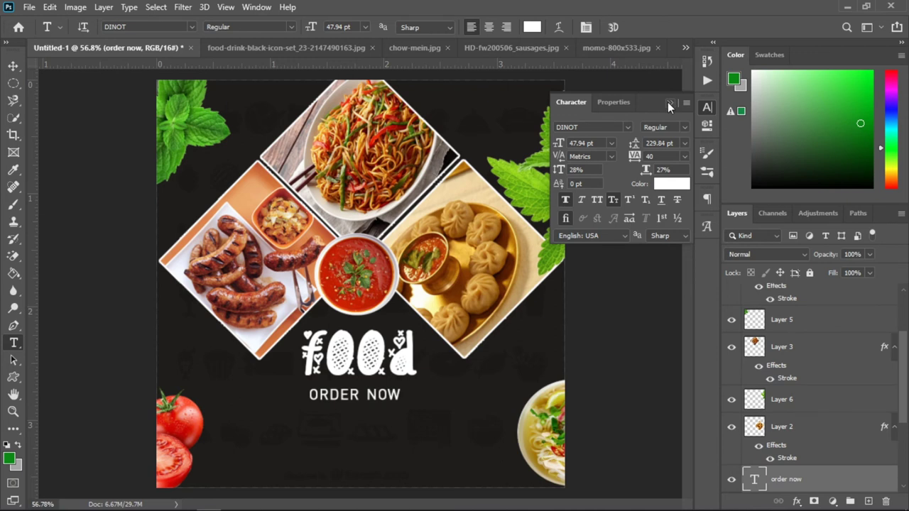
click(667, 102)
click(316, 423)
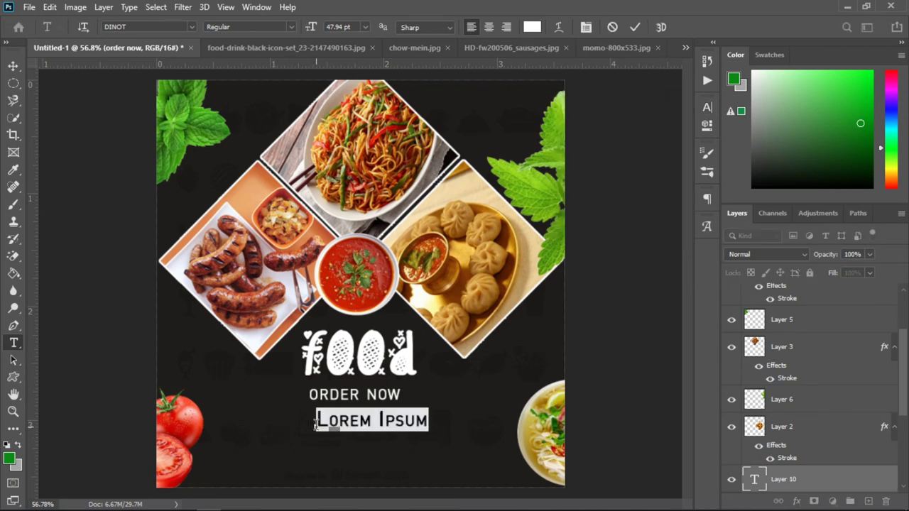
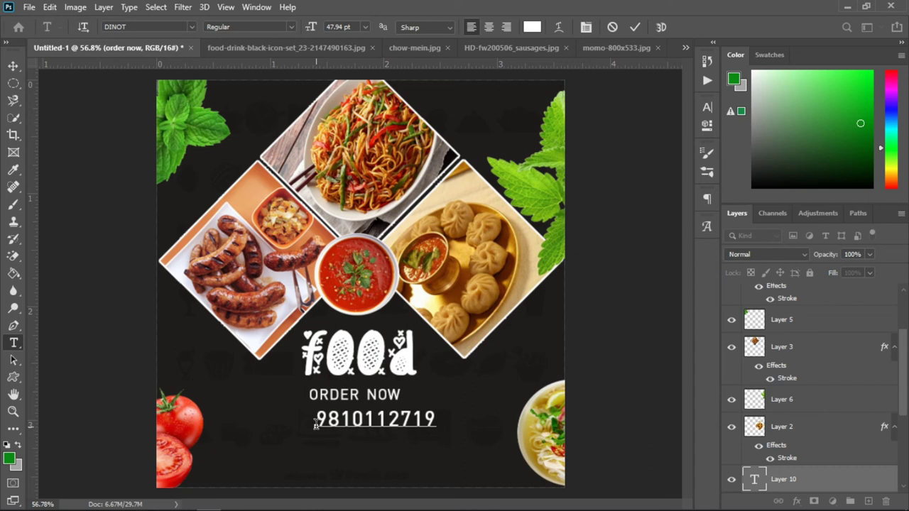
- Type the restaurant's phone number and move it up under ORDER NOW
click(639, 29)
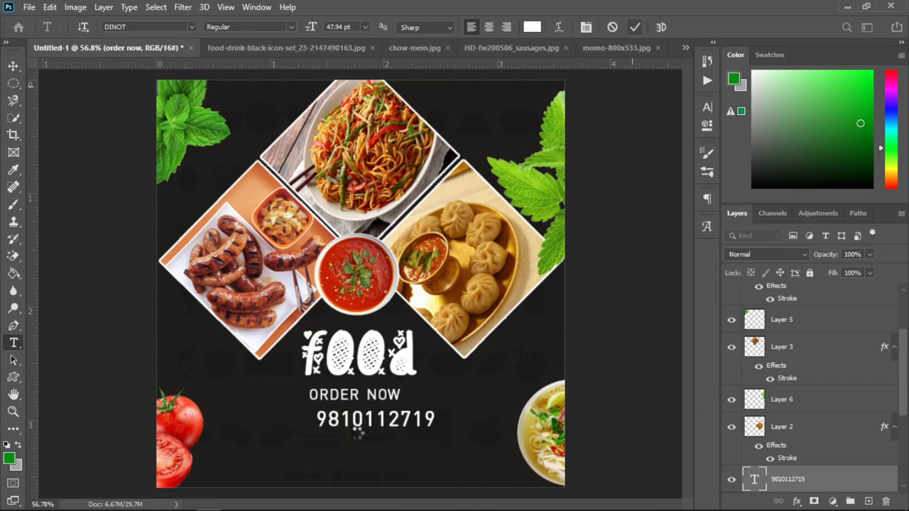
click(13, 66)
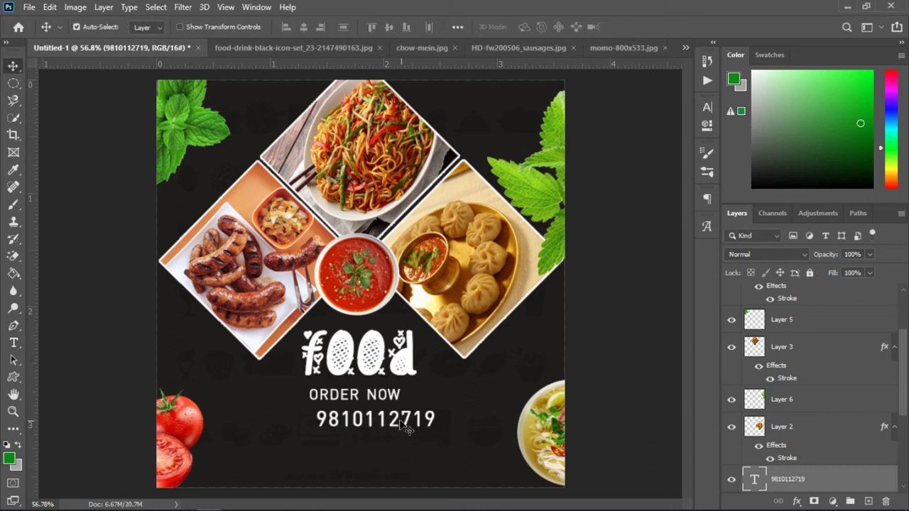
drag(399, 422, 379, 416)
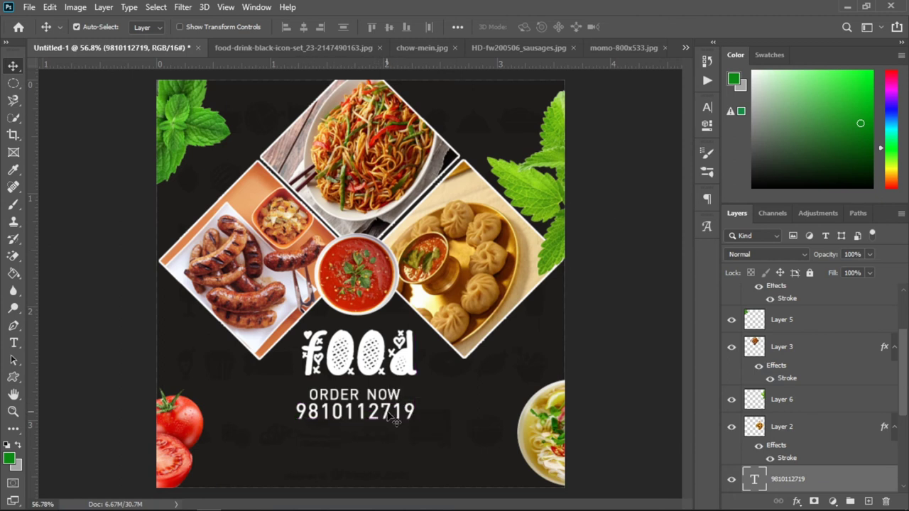
- Enlarge the phone number line and nudge it up directly beneath ORDER NOW
scroll(368, 419, up, 2)
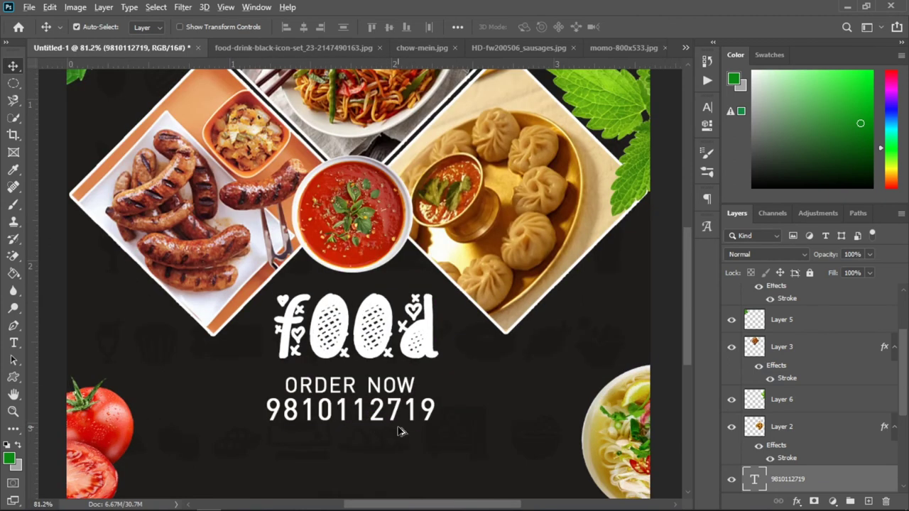
scroll(368, 419, up, 1)
scroll(368, 416, down, 1)
scroll(368, 415, down, 1)
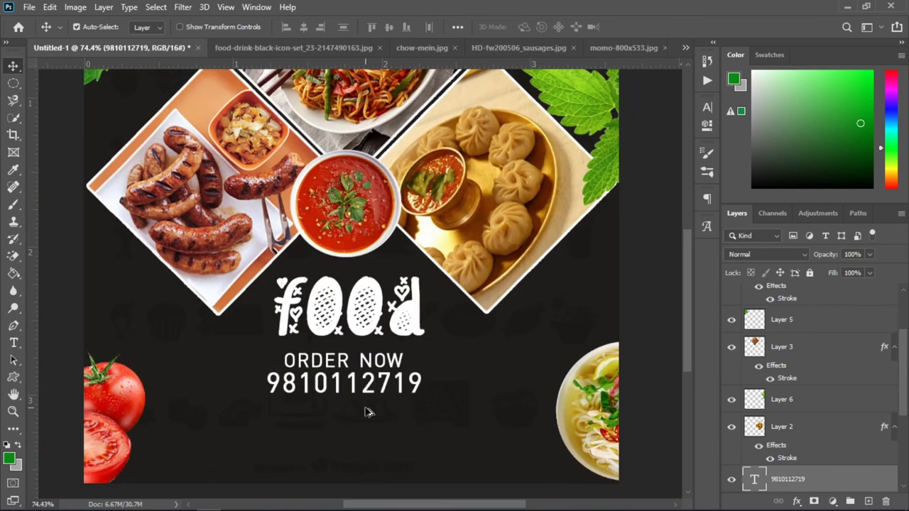
scroll(366, 412, down, 1)
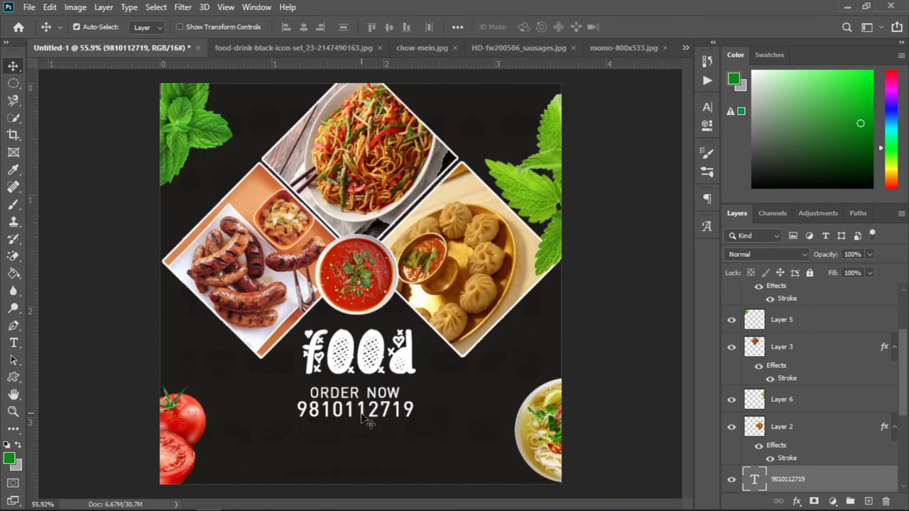
drag(366, 420, 370, 422)
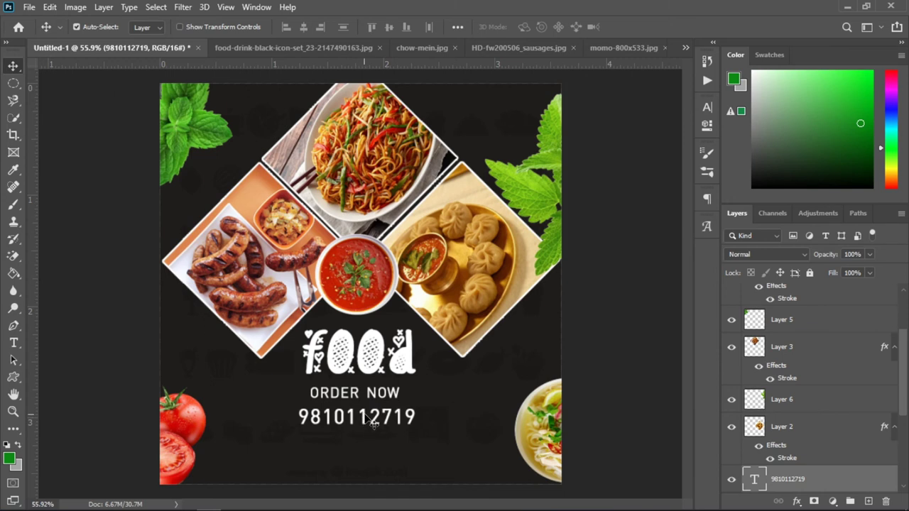
click(366, 416)
drag(365, 415, 365, 407)
scroll(365, 436, down, 1)
key(ctrl+plus)
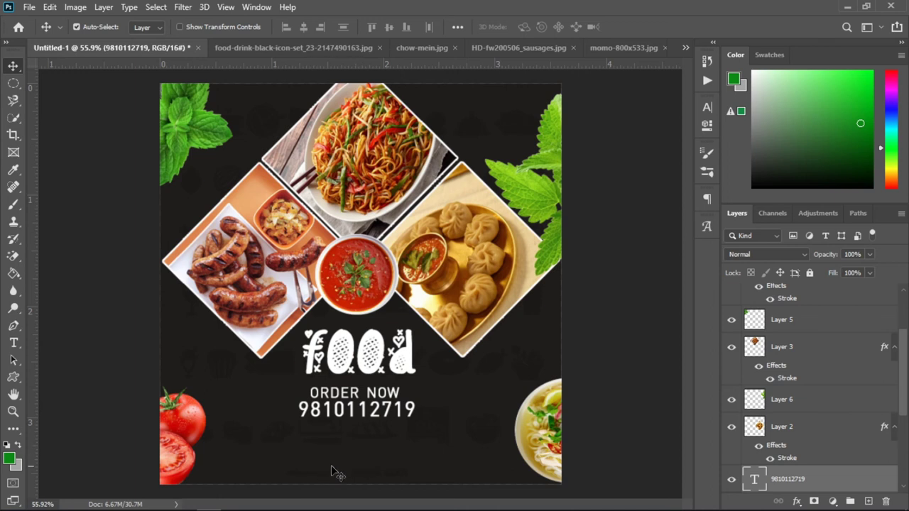
click(13, 344)
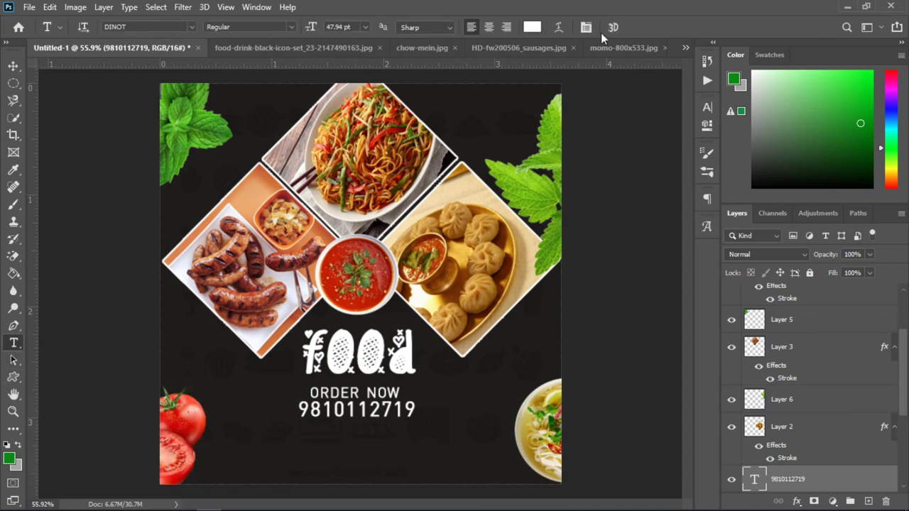
- Add a white 'BAAP BAAP - RESTAURANT' line below the phone number, centred on the poster
click(262, 435)
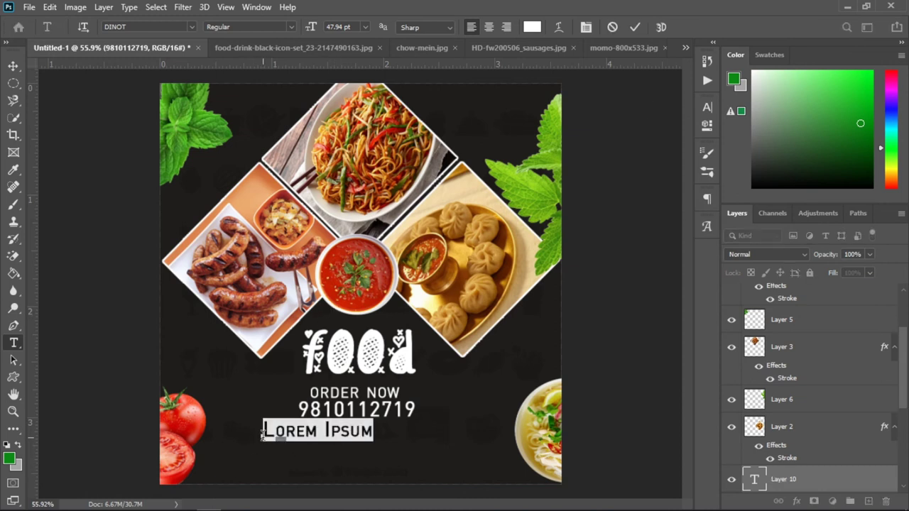
text(BA)
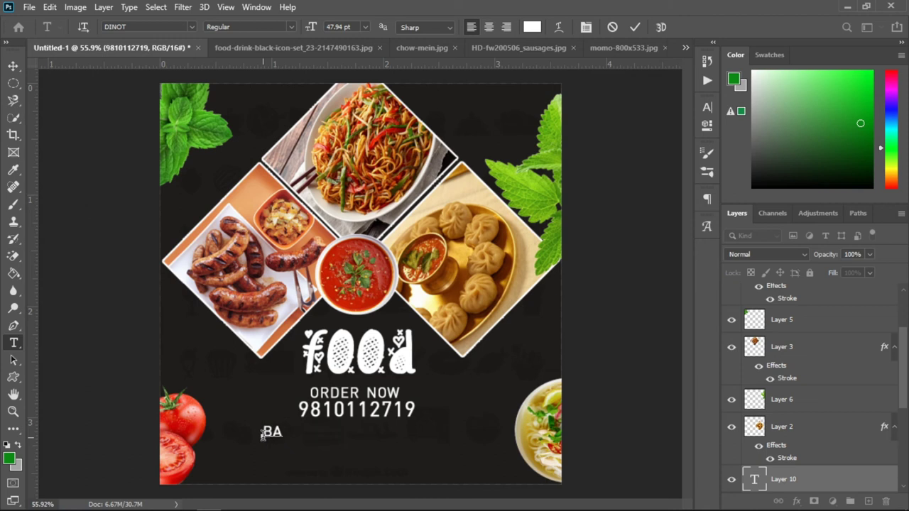
text(AP BAAP)
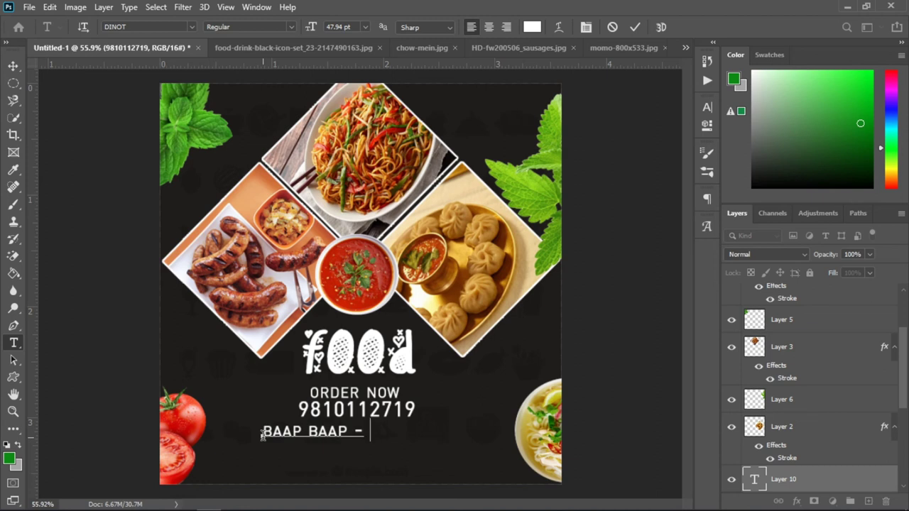
text( -  RESTAURANT)
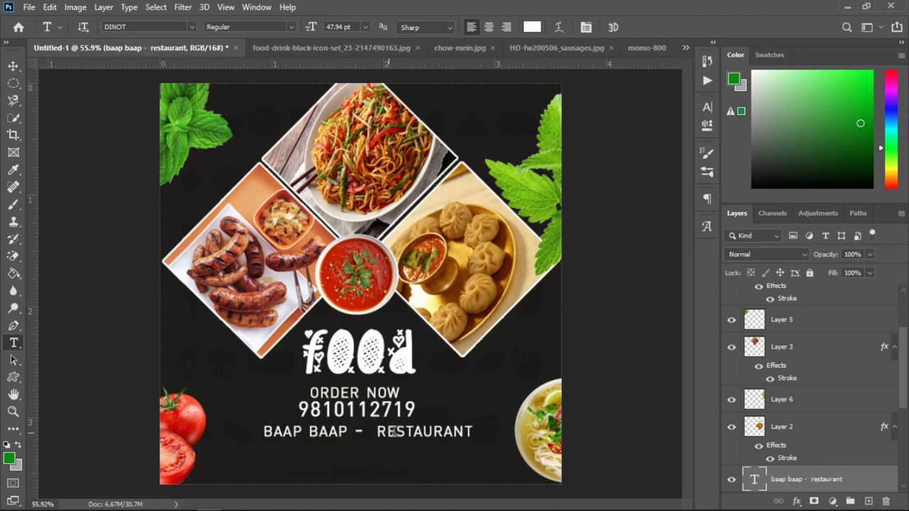
drag(402, 436, 393, 438)
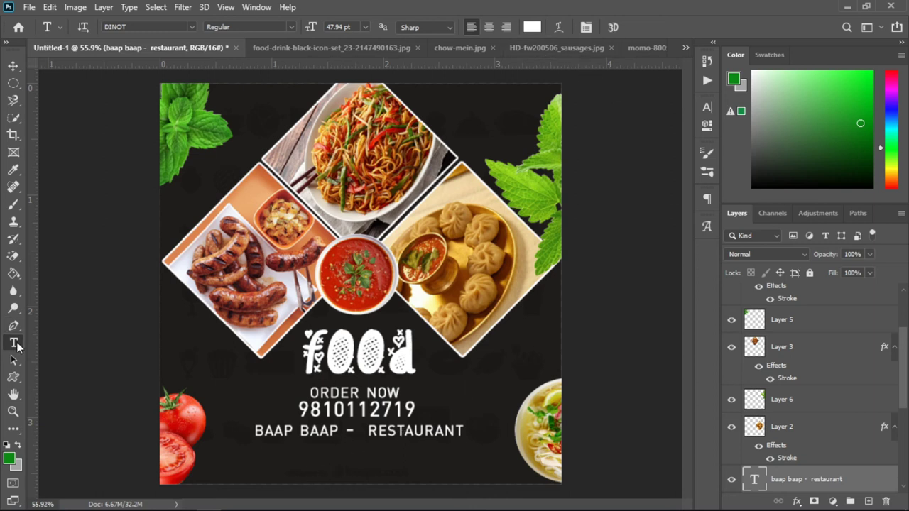
- Type 'LOCATION - KOPAN GHAR' on a new line below the restaurant name
click(253, 465)
text(LOCATION -  )
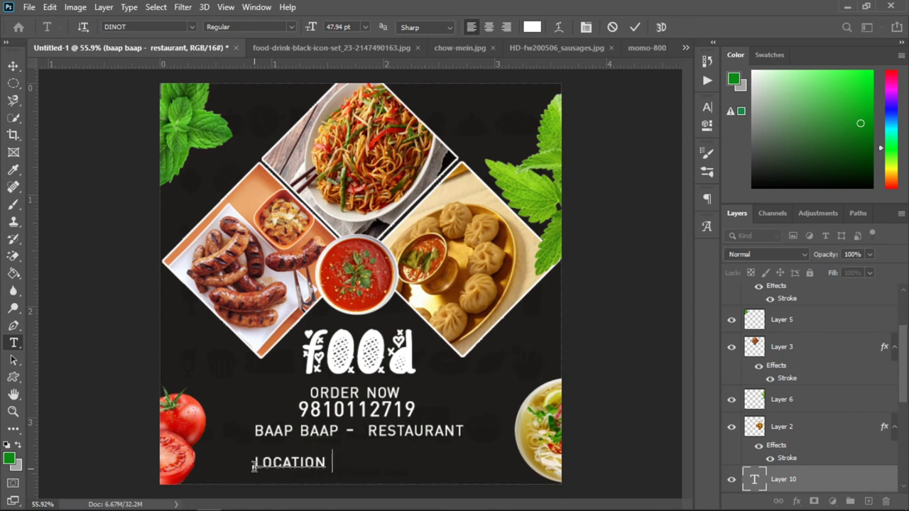
text(KOPAN)
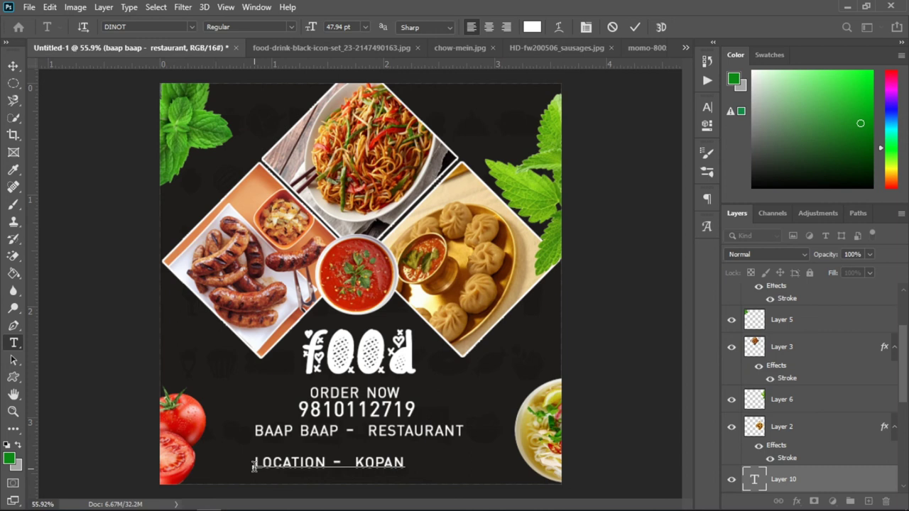
text(HAR)
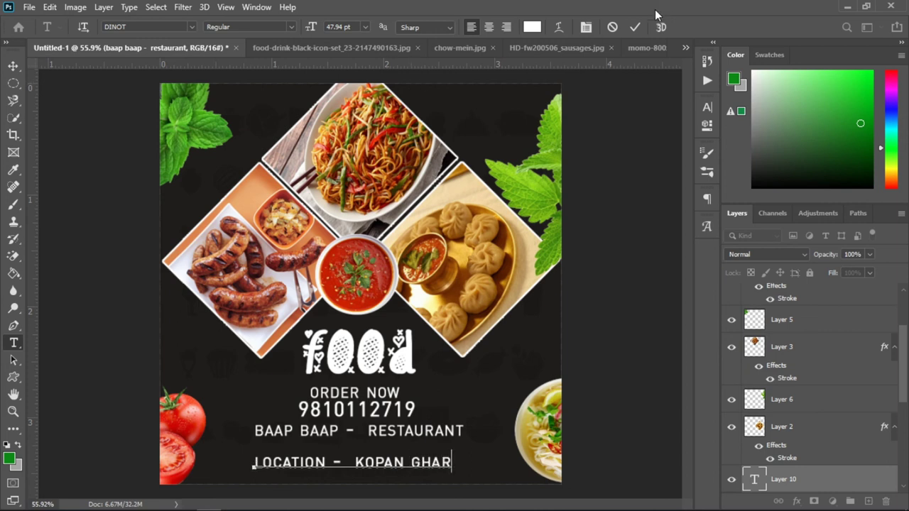
click(635, 27)
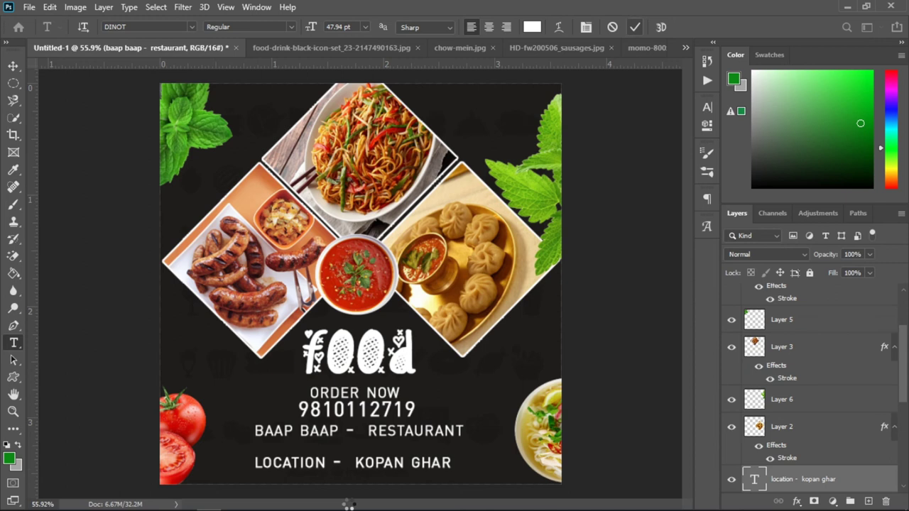
- Set the location line to 25.94 pt in the Light weight
double_click(388, 463)
key(ctrl+a)
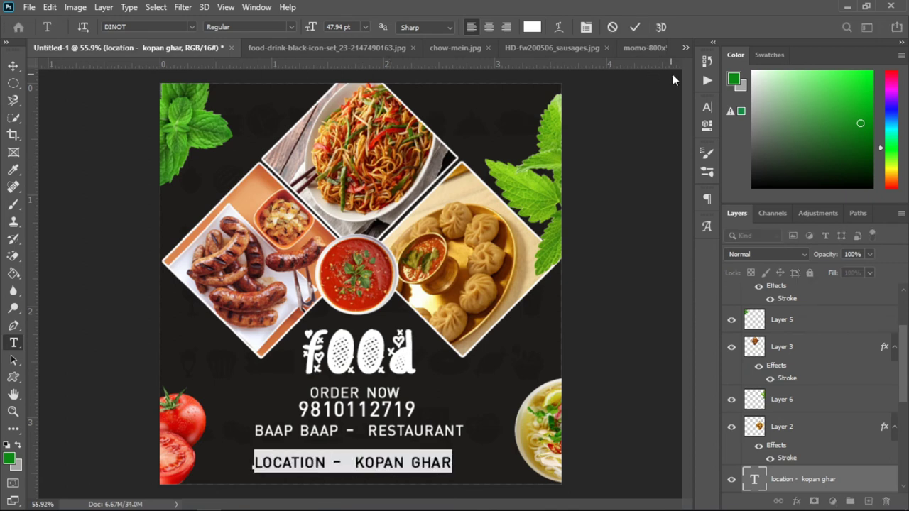
click(707, 108)
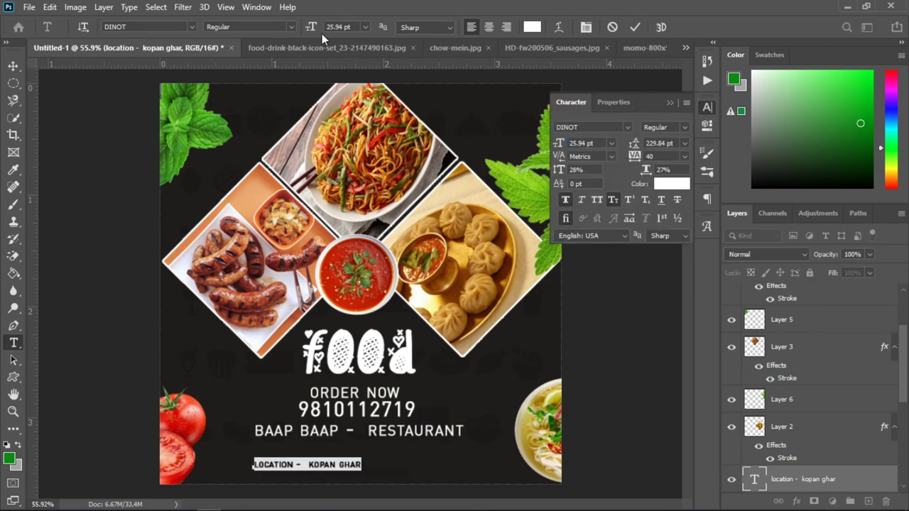
click(291, 27)
click(234, 36)
click(343, 460)
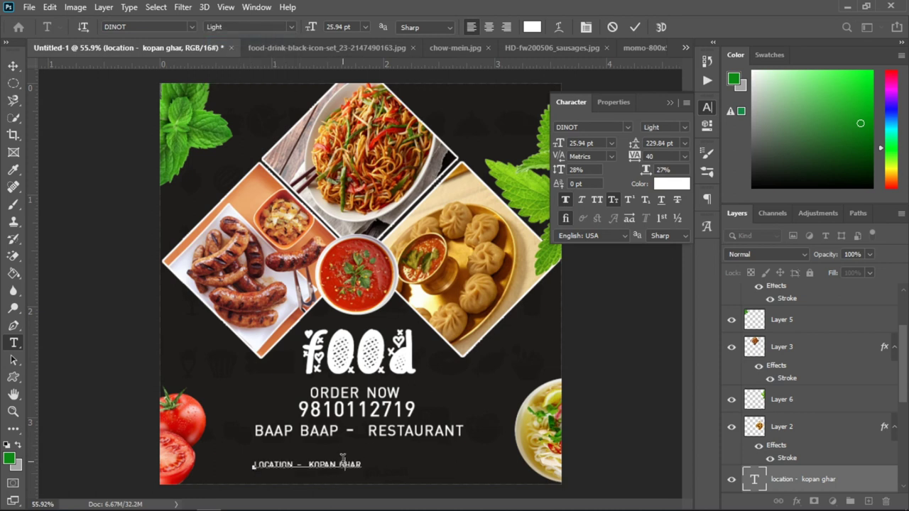
- Centre the location line beneath the restaurant name
drag(352, 479, 389, 463)
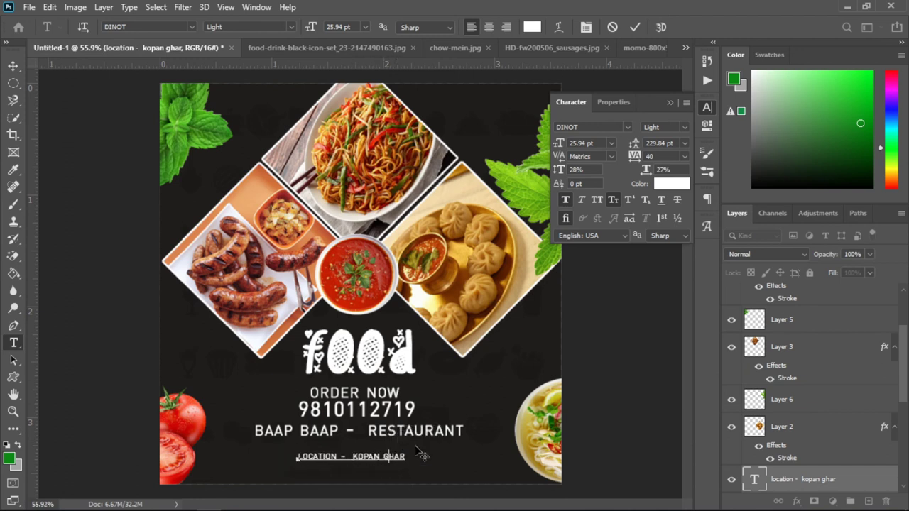
click(636, 30)
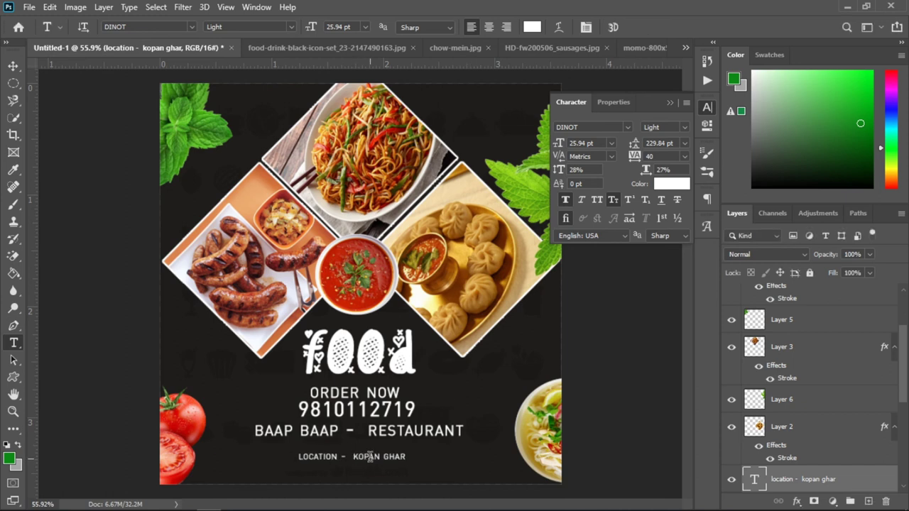
click(12, 65)
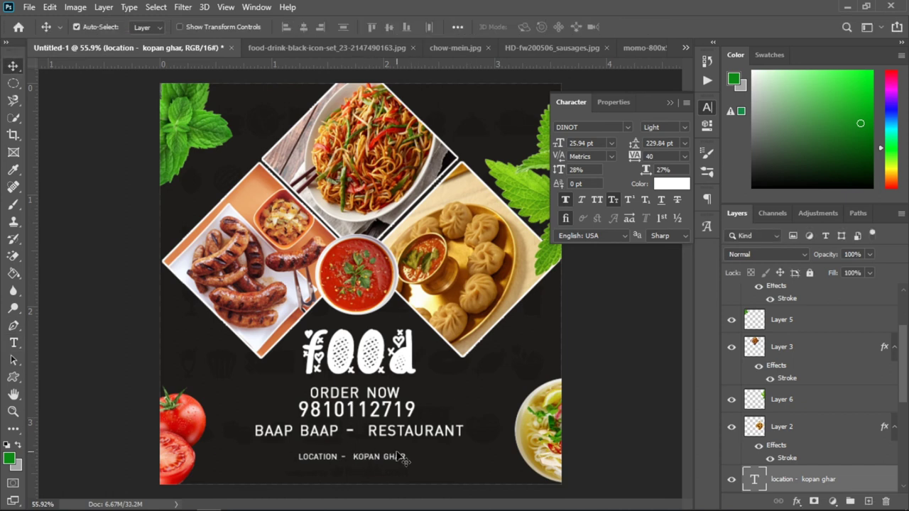
drag(388, 465, 390, 463)
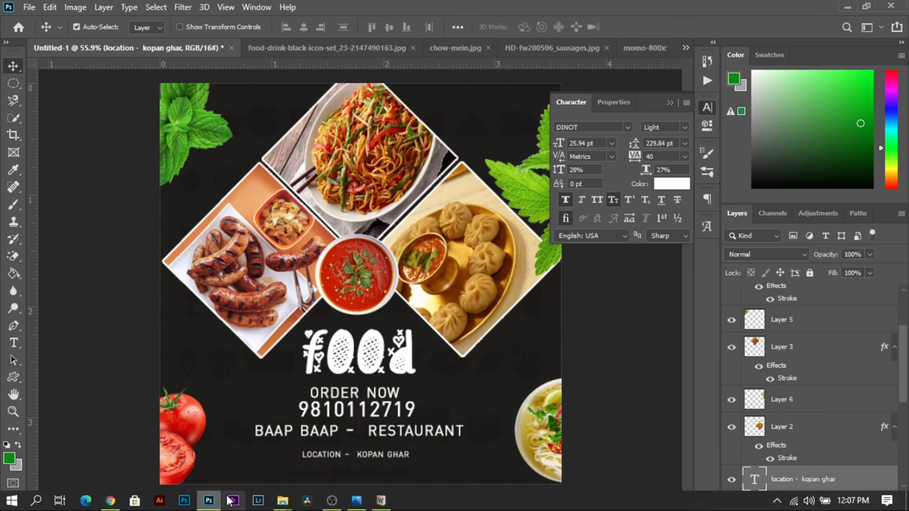
click(209, 500)
- Paste the Instagram page link below the location and enlarge it to 41.94 pt
click(228, 462)
key(t)
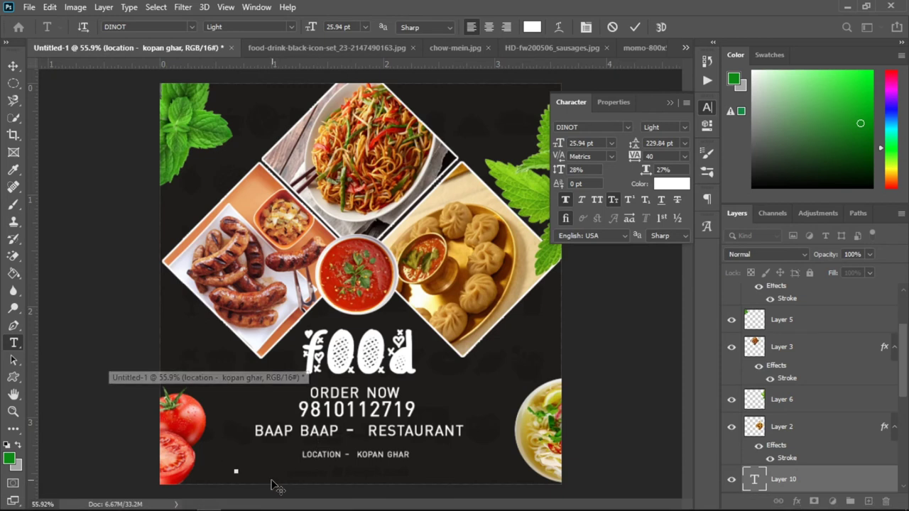
key(ctrl+v)
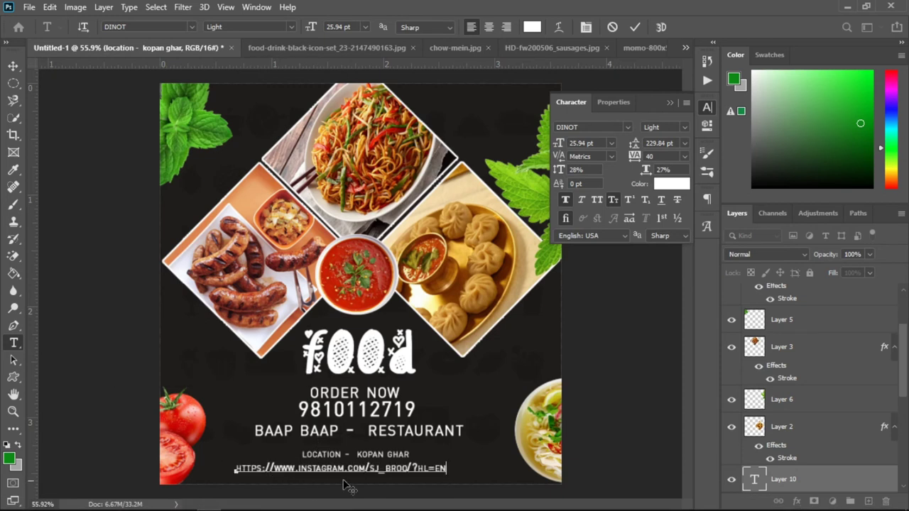
key(ctrl+a)
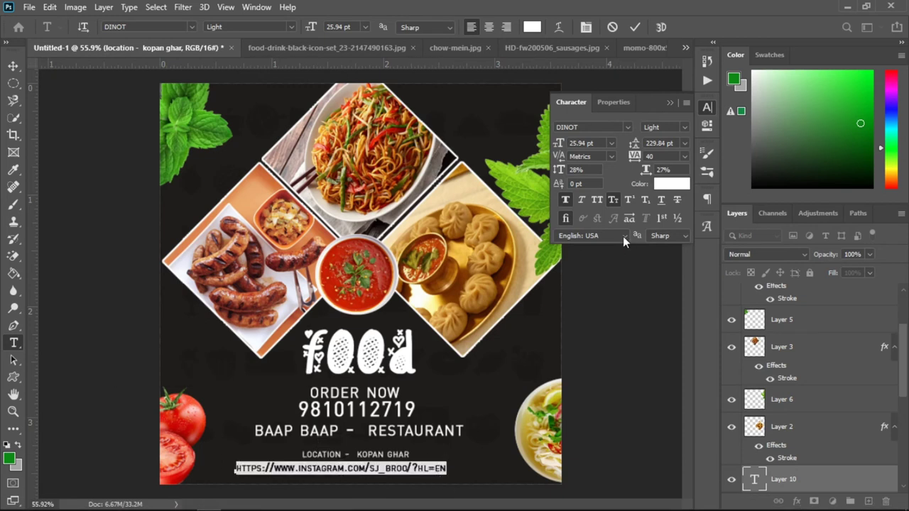
click(628, 199)
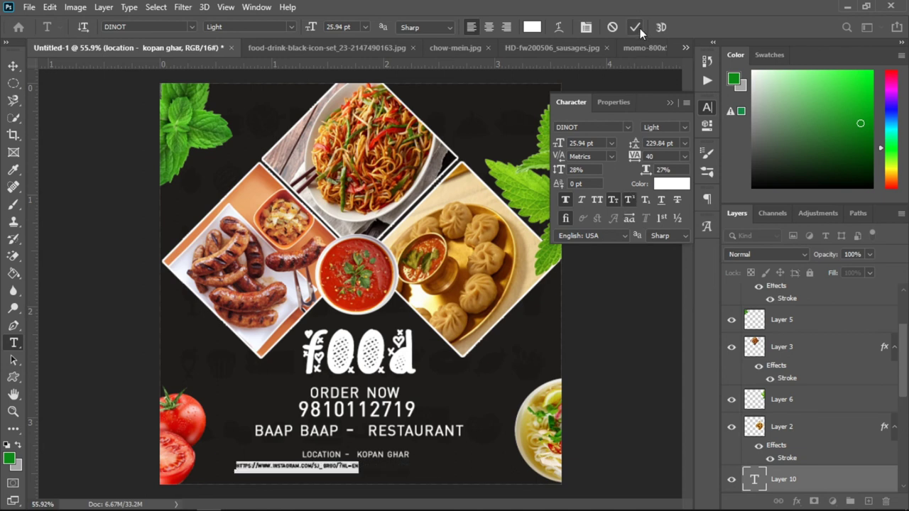
mouse_move(561, 144)
mouse_down()
mouse_move(588, 143)
mouse_move(575, 145)
mouse_up()
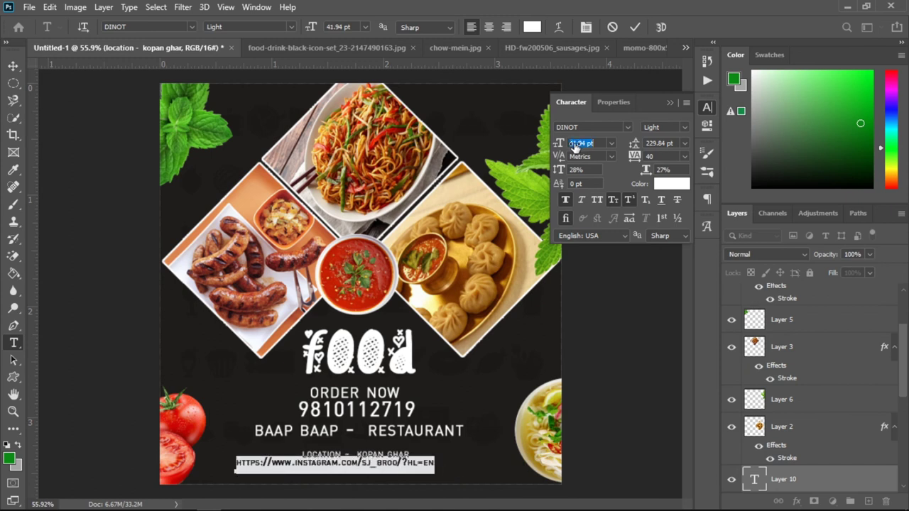
click(634, 27)
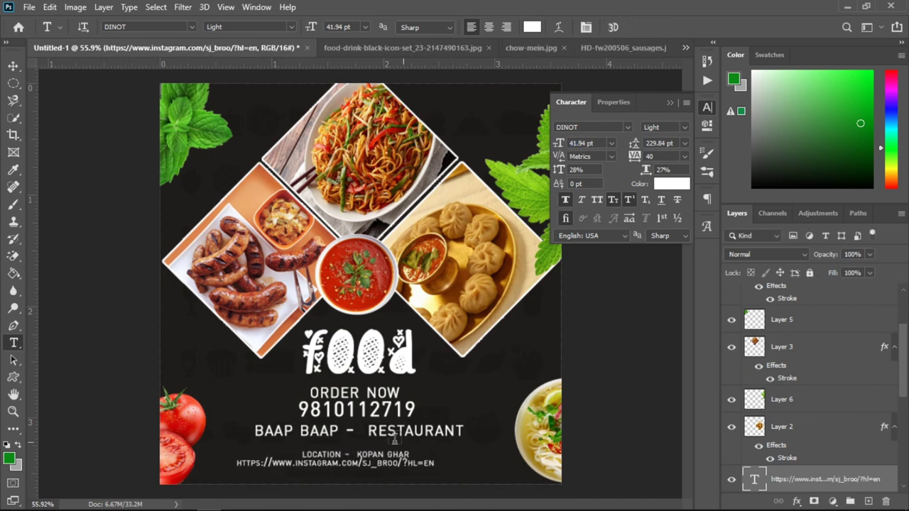
- Raise the location and Instagram link lines up just under the restaurant name
drag(391, 463, 406, 481)
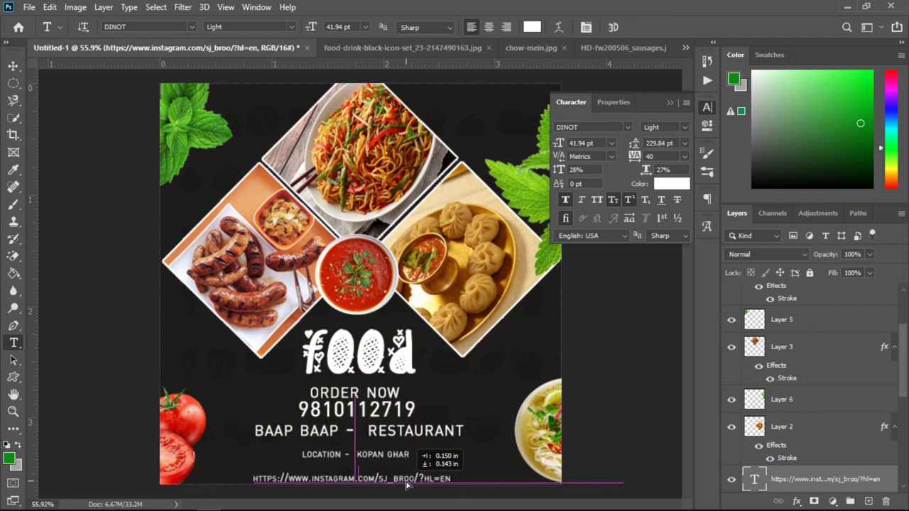
drag(406, 482, 407, 480)
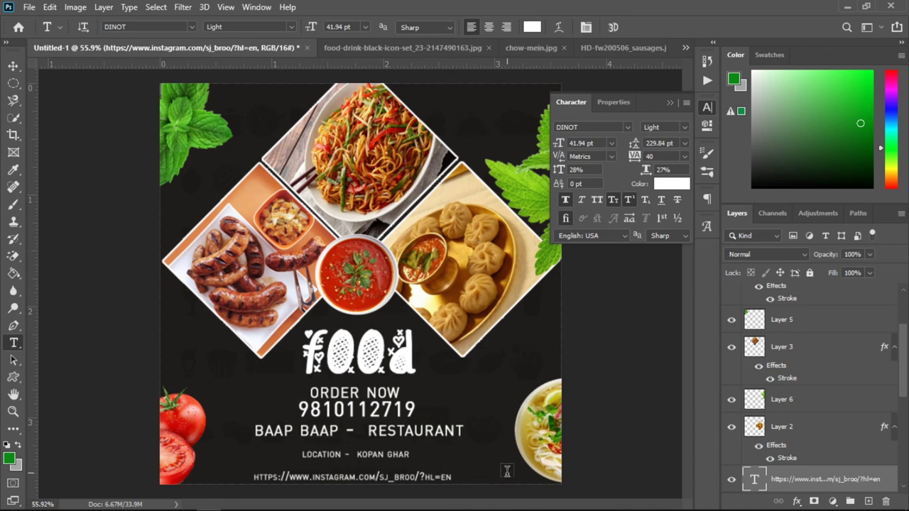
click(12, 66)
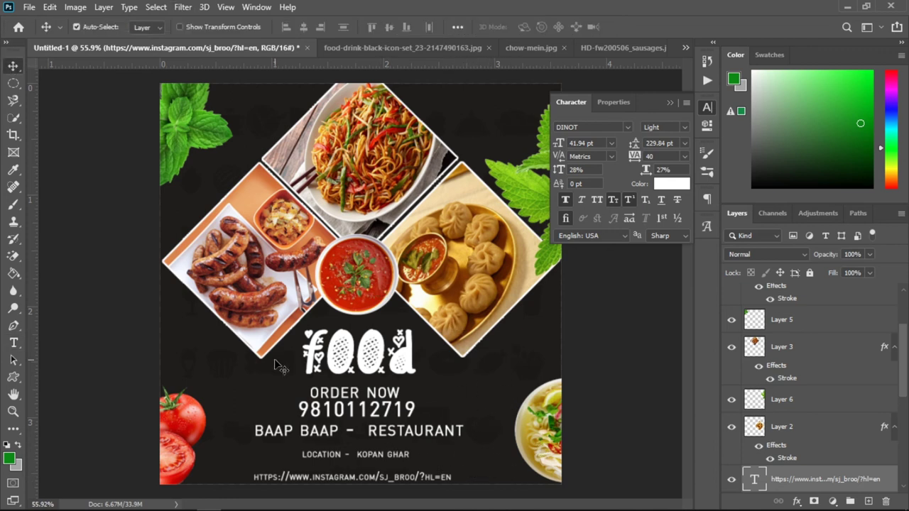
click(375, 457)
drag(375, 456, 374, 450)
drag(367, 482, 369, 465)
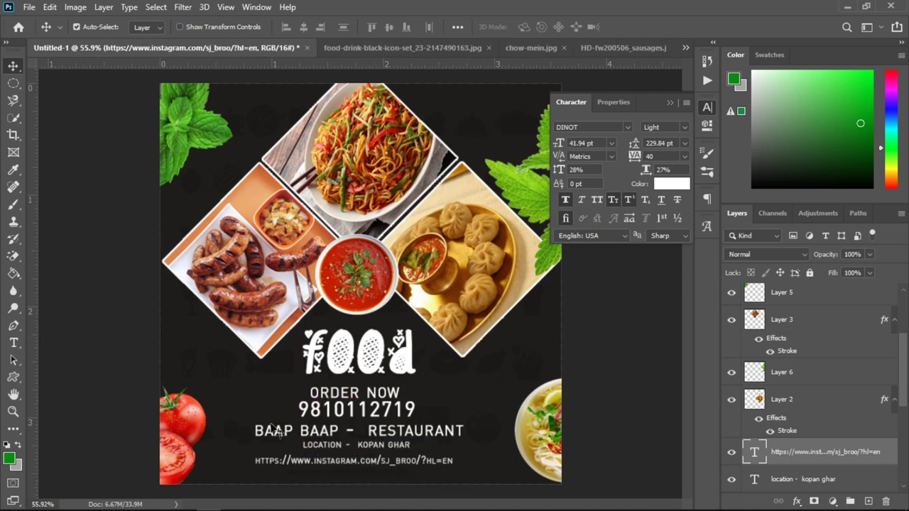
- Open the phone number text, commit it unchanged, and close the Character panel
click(426, 416)
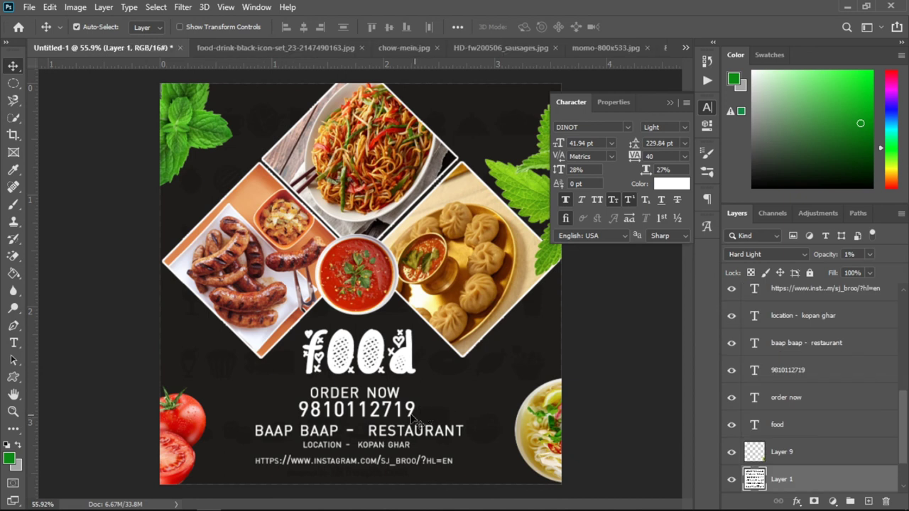
click(409, 420)
key(t)
double_click(423, 413)
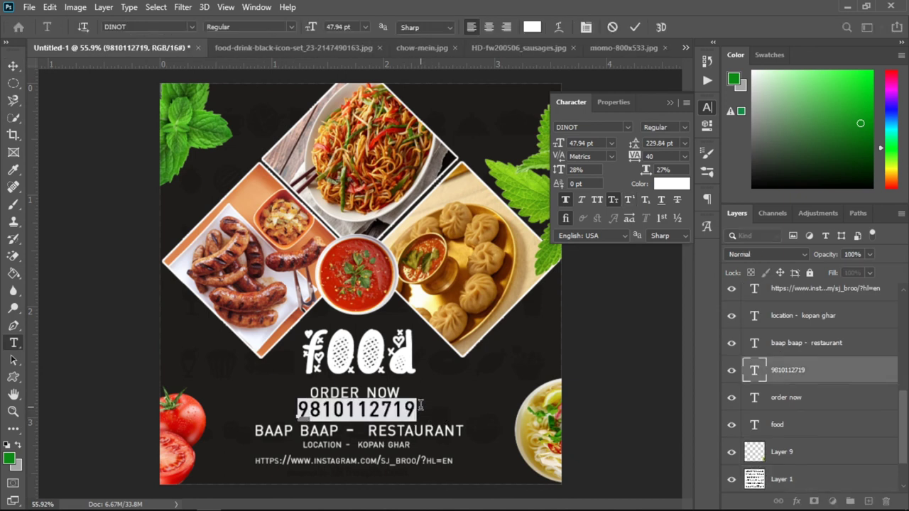
click(420, 406)
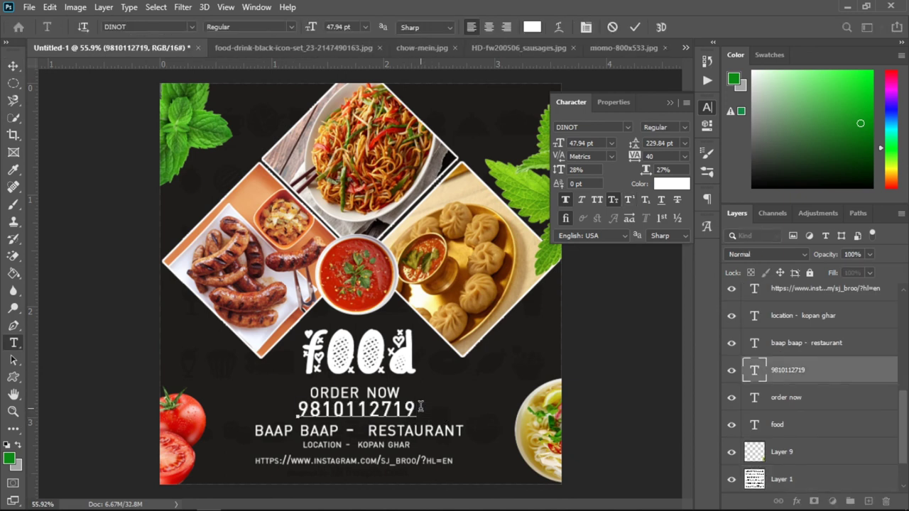
click(612, 27)
key(v)
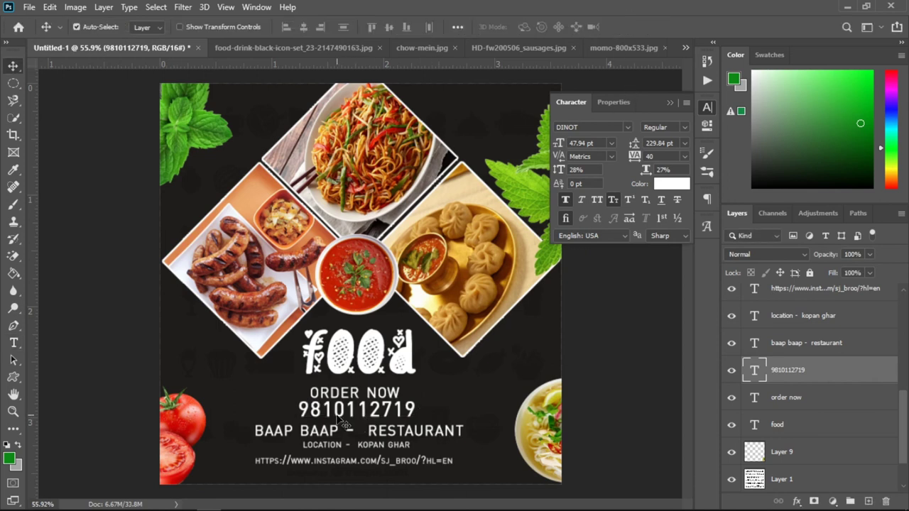
click(670, 103)
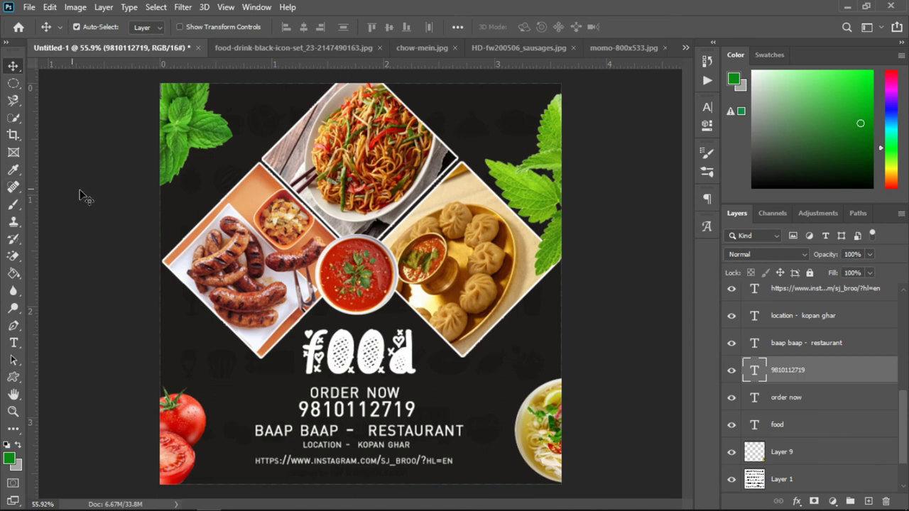
click(14, 343)
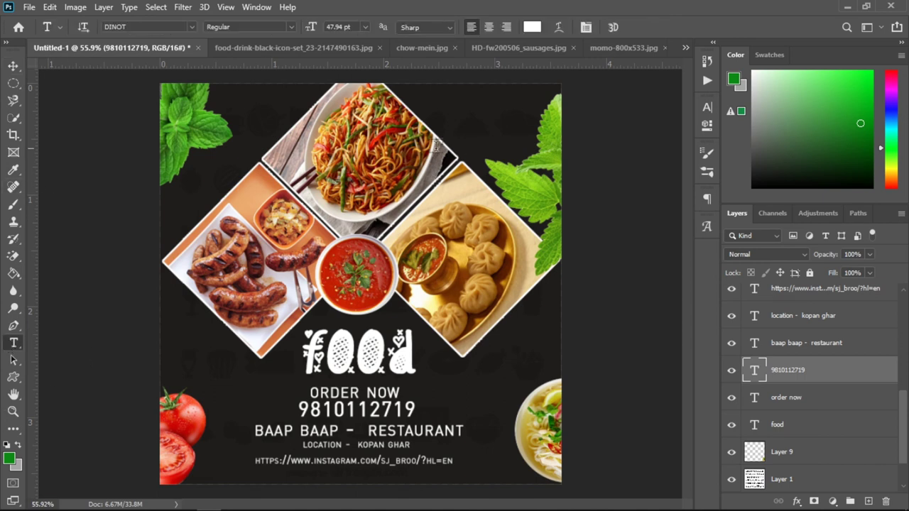
- Add a white '24/7' label in the banner's top-right corner
click(460, 111)
key(Delete)
text(24/7)
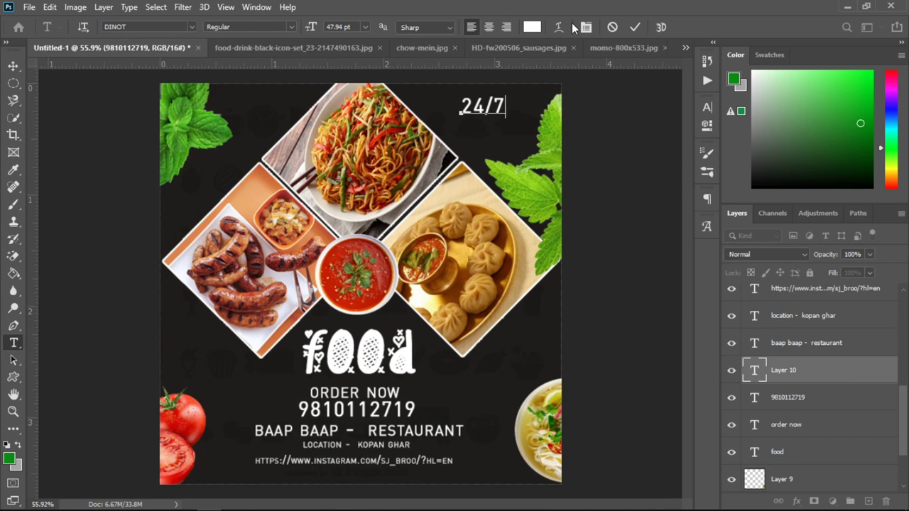
click(634, 29)
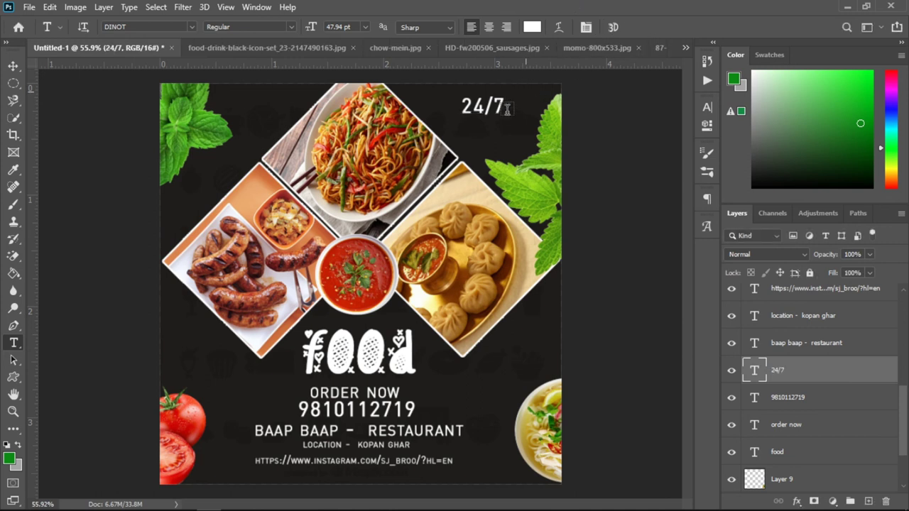
- Scale the 24/7 label to about 128% and nudge it slightly upward
key(ctrl+t)
drag(502, 121, 519, 125)
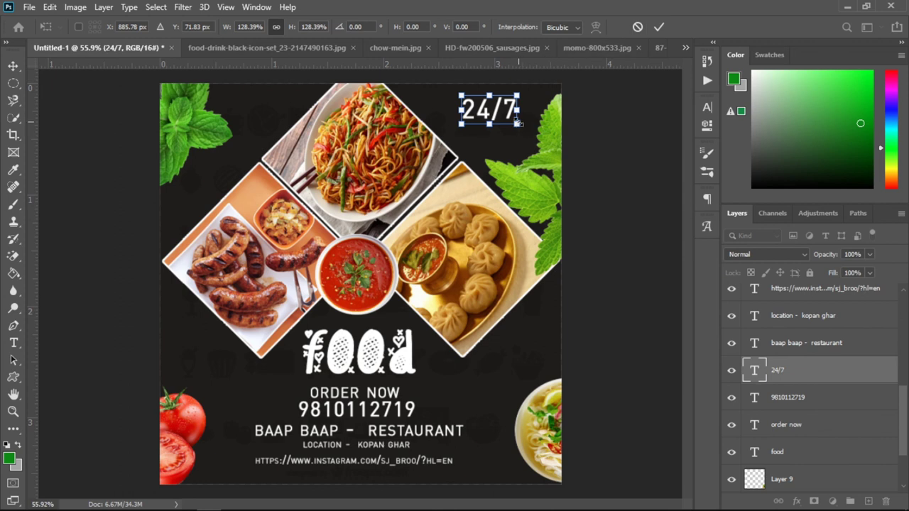
click(659, 27)
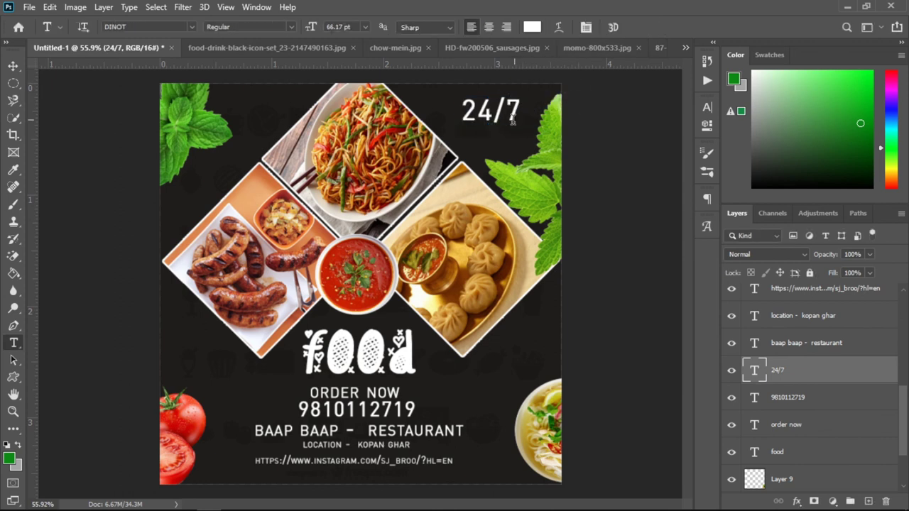
click(12, 66)
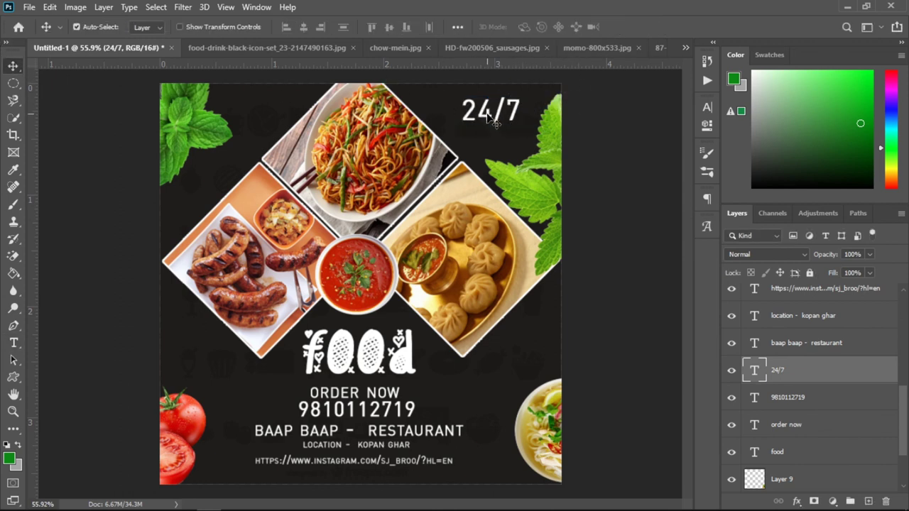
drag(490, 121, 490, 118)
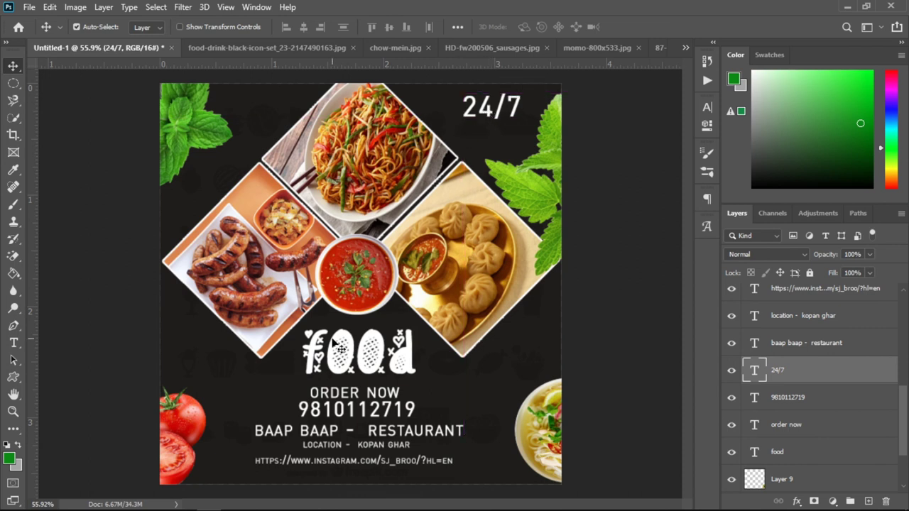
scroll(362, 372, down, 3)
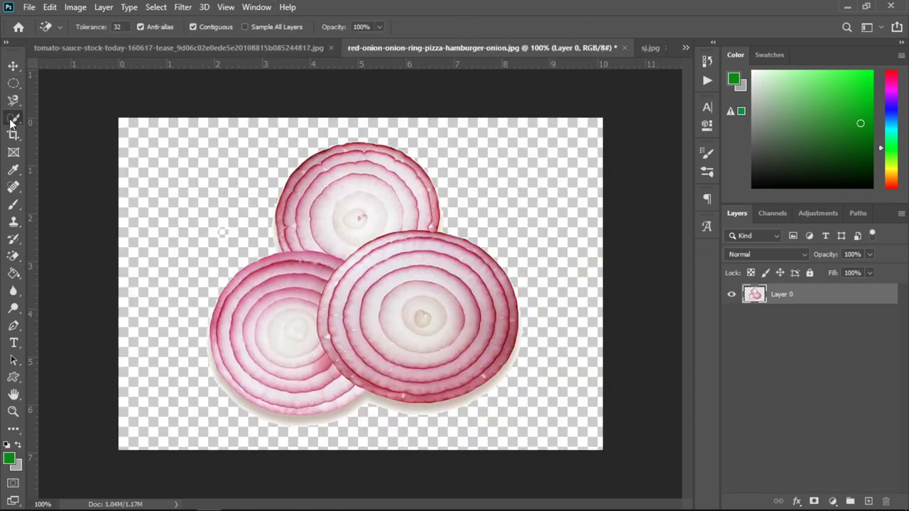
- Outline the three red onion slices with the Magnetic Lasso Tool
right_click(13, 117)
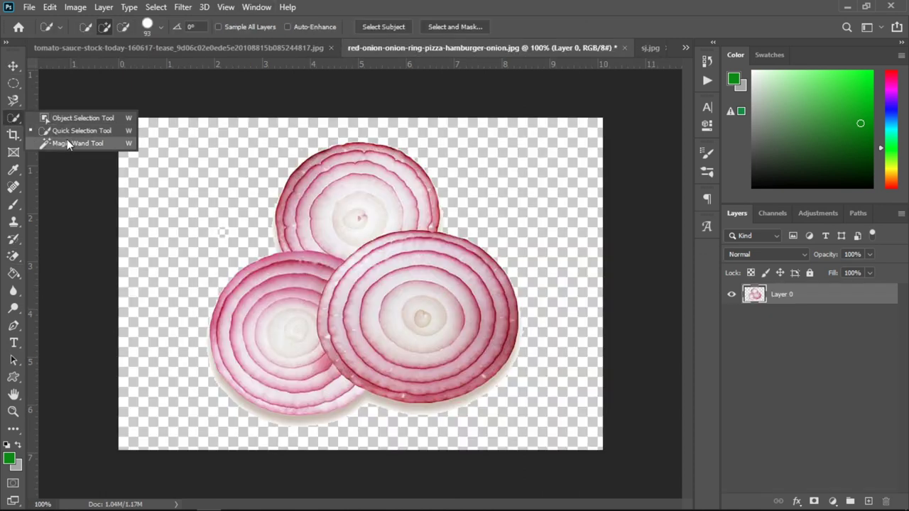
key(Escape)
right_click(14, 101)
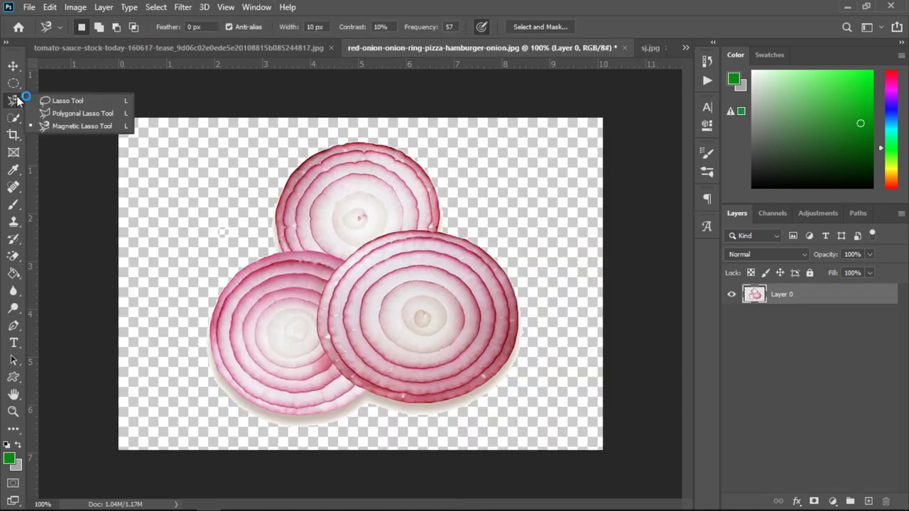
click(60, 128)
click(316, 157)
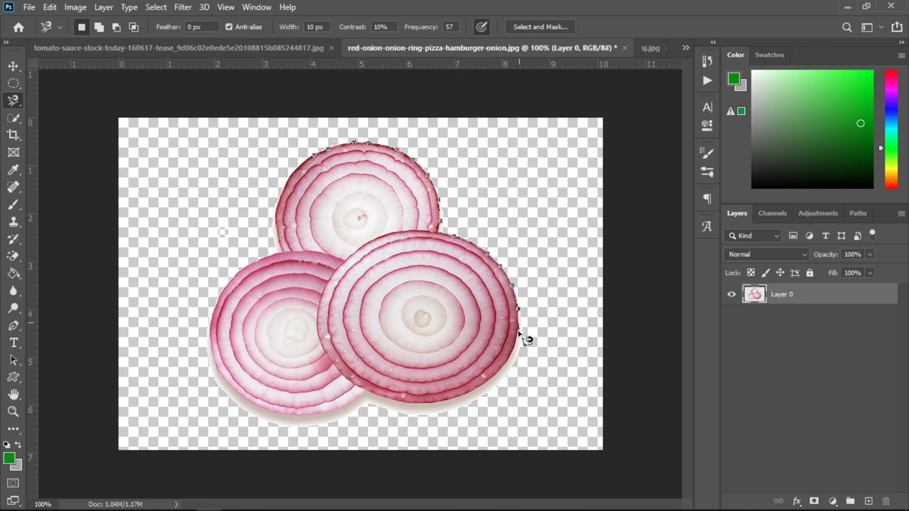
double_click(284, 244)
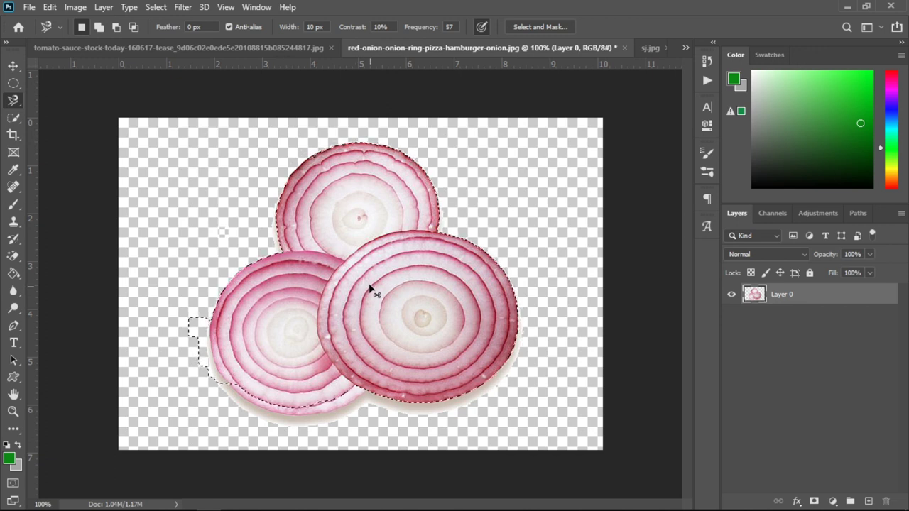
- Switch to Untitled-1 and carry the onion selection over to the banner
click(685, 47)
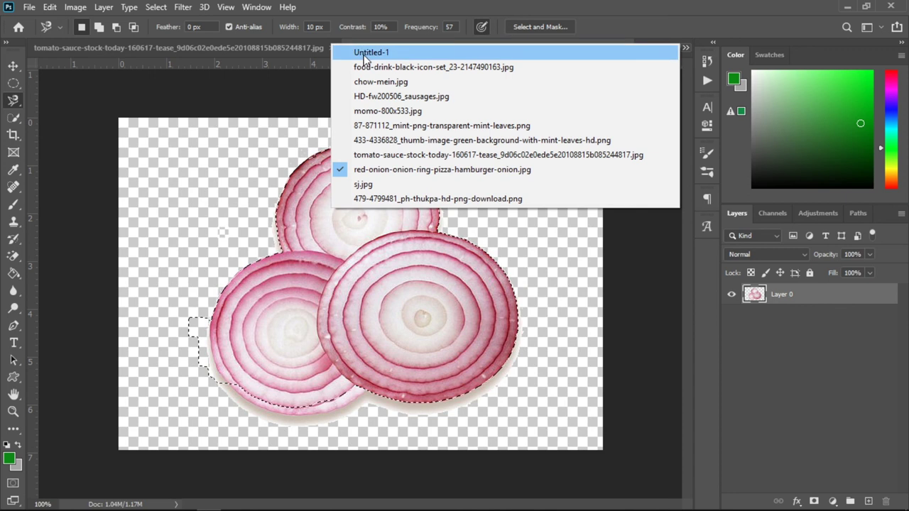
click(369, 57)
drag(376, 66, 348, 295)
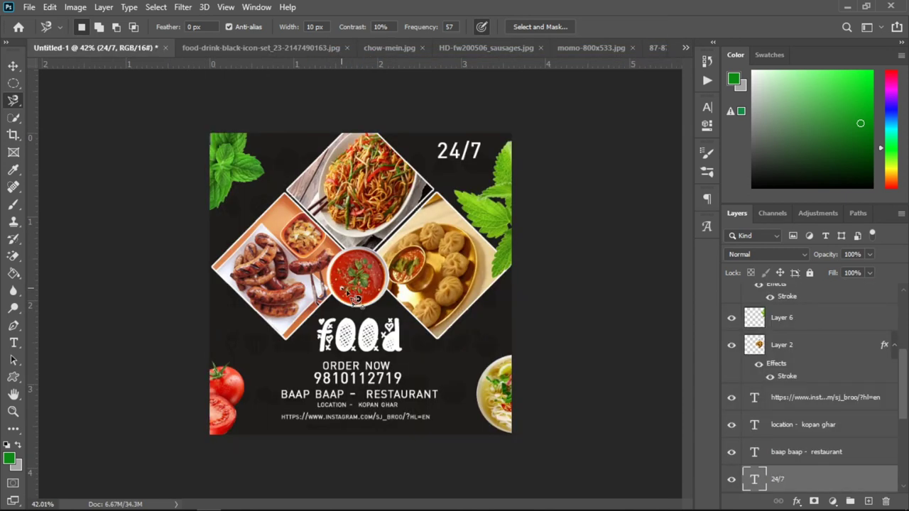
- Drop the onions in as Layer 10, shrunk and tucked behind the bottom-left tomatoes
mouse_move(348, 295)
mouse_down()
mouse_move(186, 271)
mouse_move(335, 359)
mouse_move(271, 411)
mouse_up()
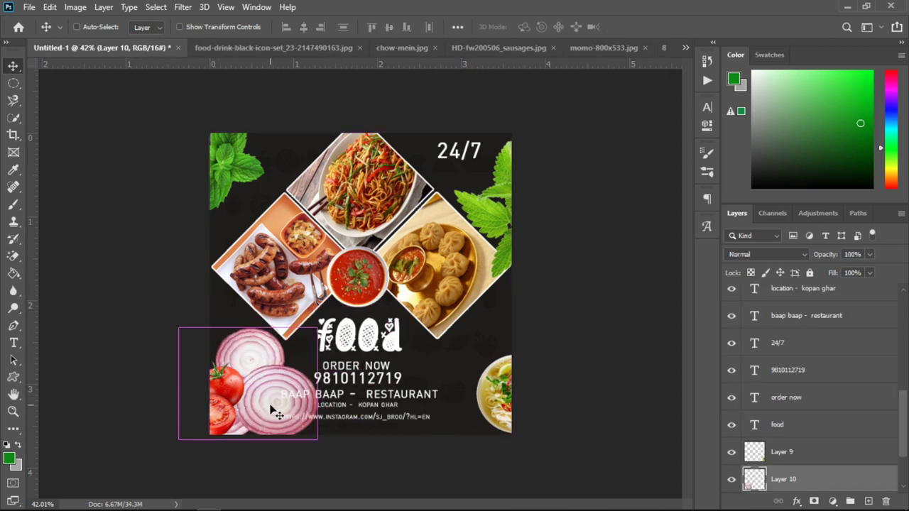
key(ctrl+t)
drag(317, 328, 282, 355)
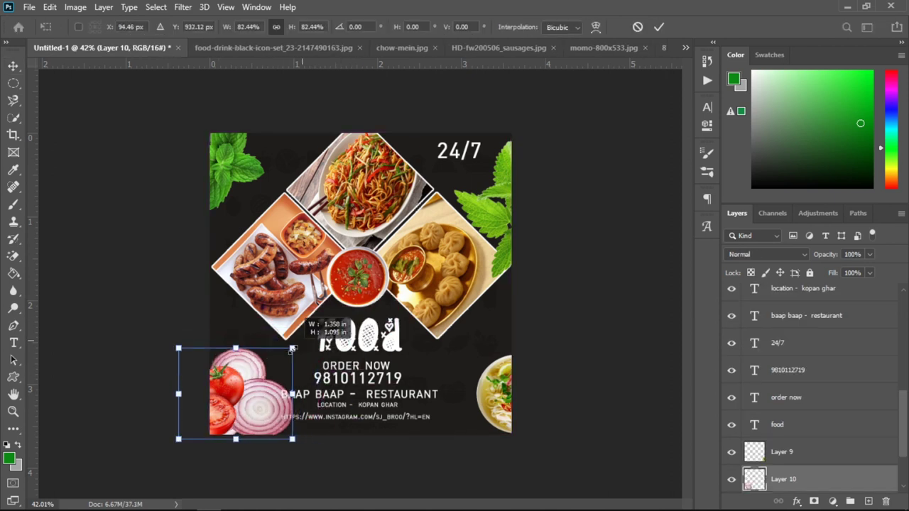
drag(253, 388, 242, 410)
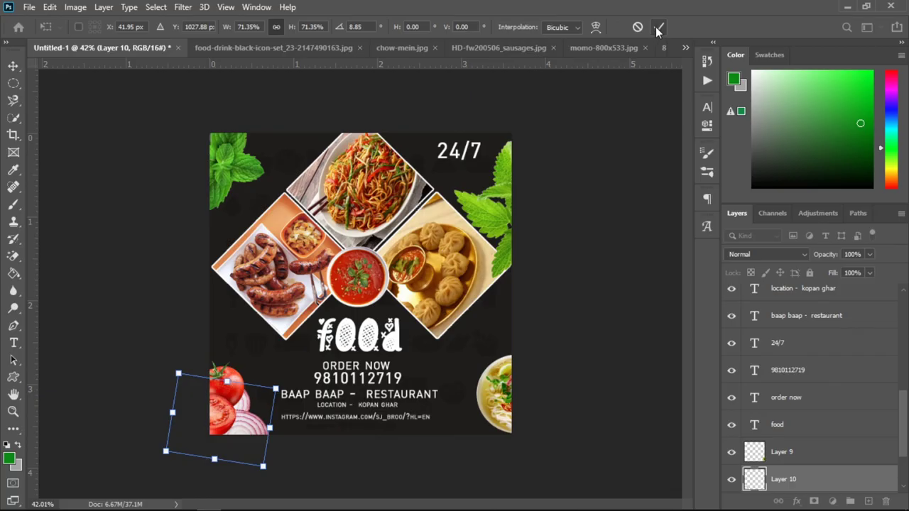
click(658, 27)
scroll(294, 398, up, 1)
scroll(293, 397, down, 1)
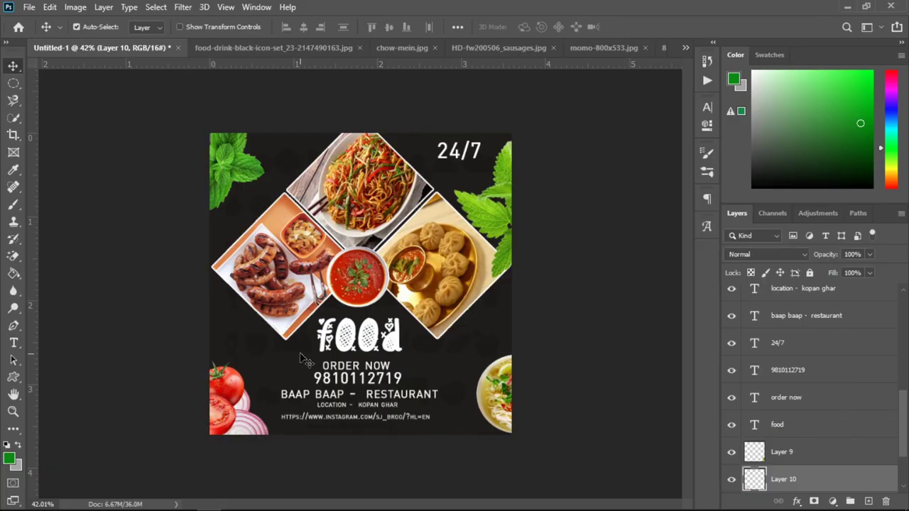